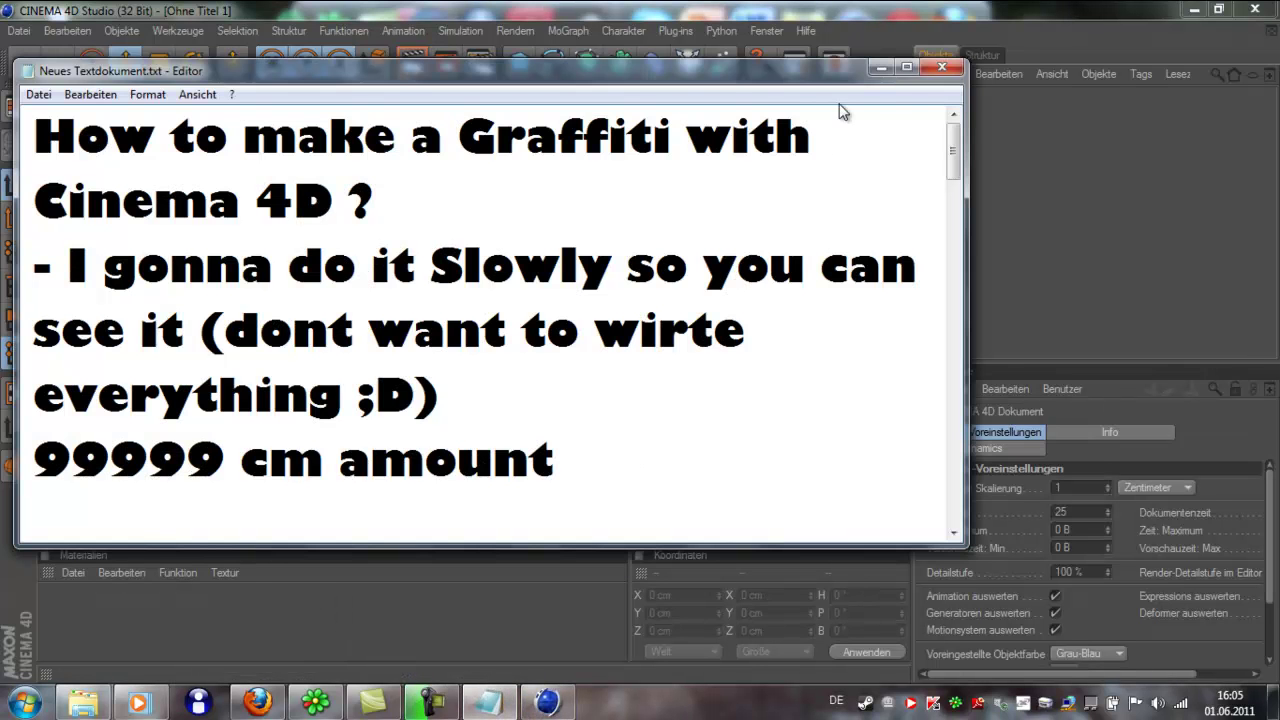
Maximize, restore, then minimize the Notepad tutorial notes to reveal the empty Cinema 4D scene
left_click(906, 66)
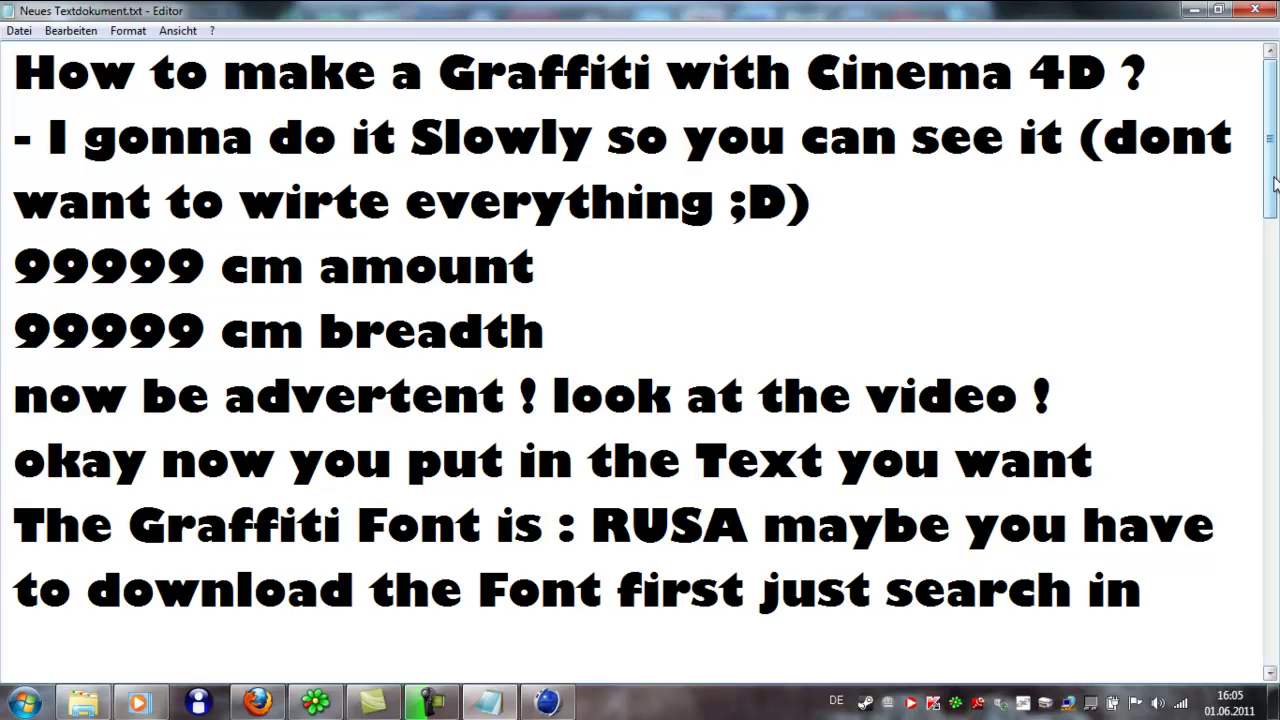
left_click(1217, 12)
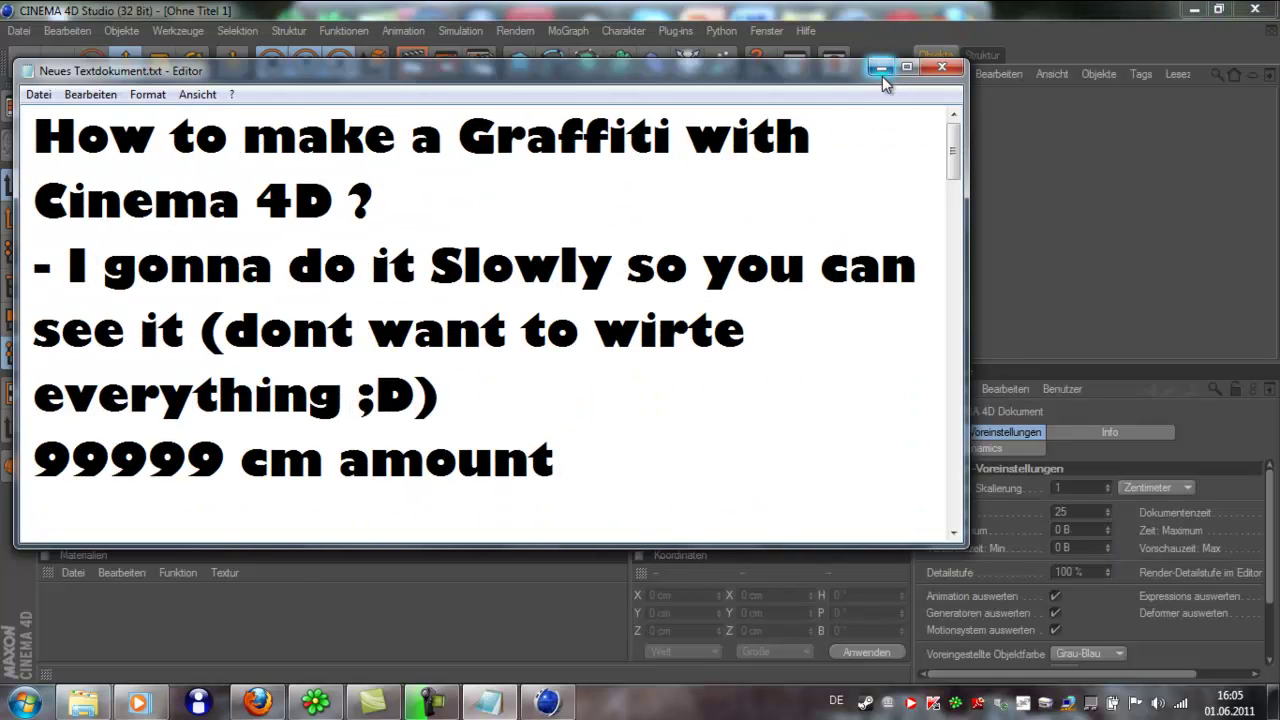
left_click(882, 76)
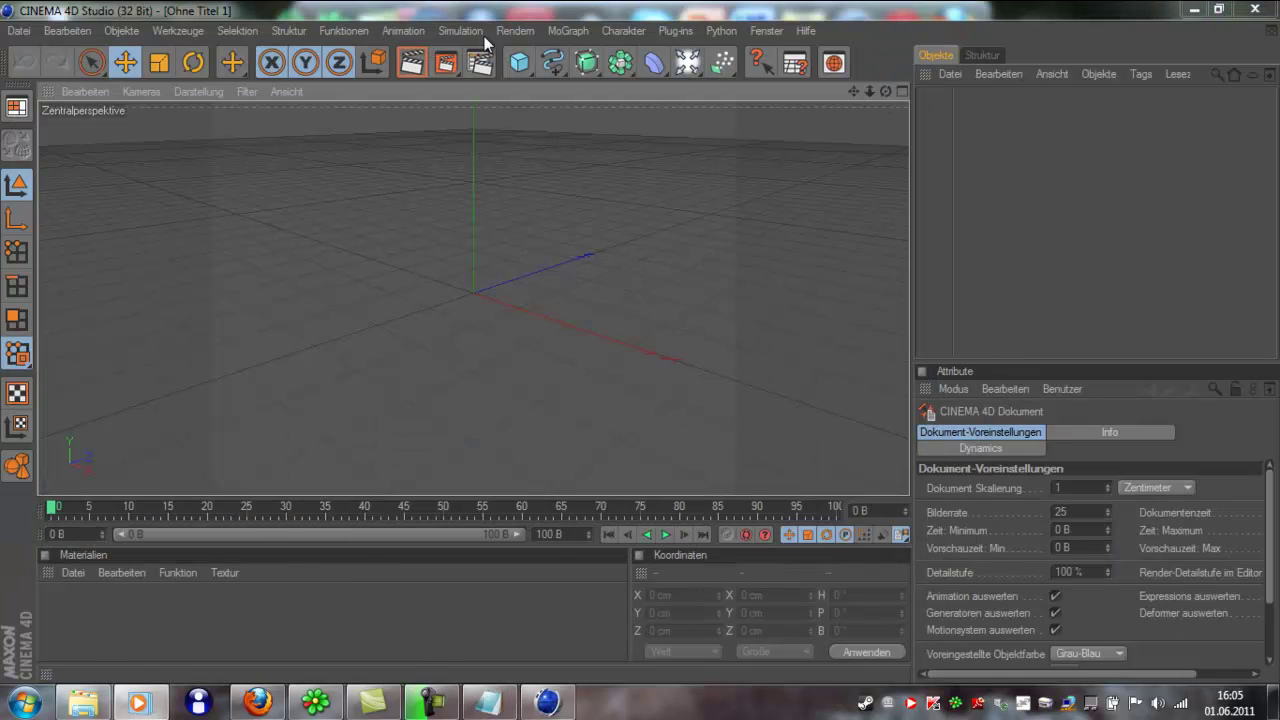
Add an Ebene plane and set its Breite and Tiefe to 99999 cm
left_click(518, 64)
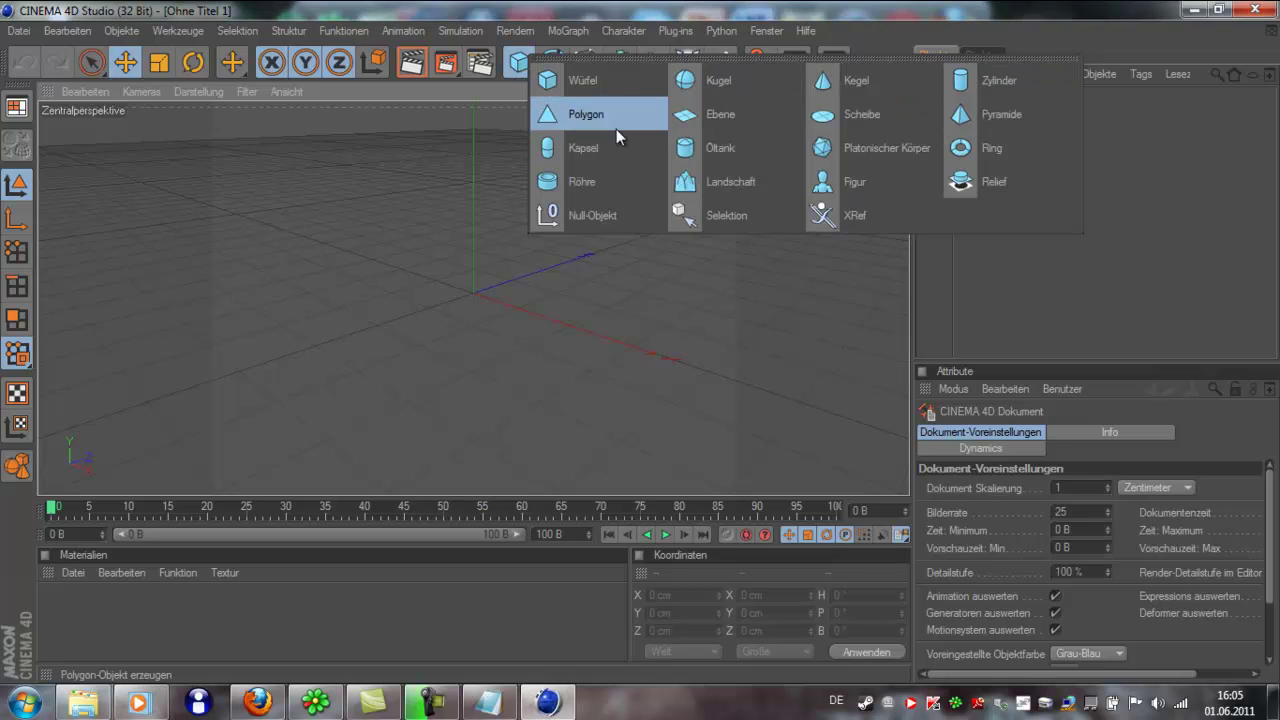
left_click(705, 120)
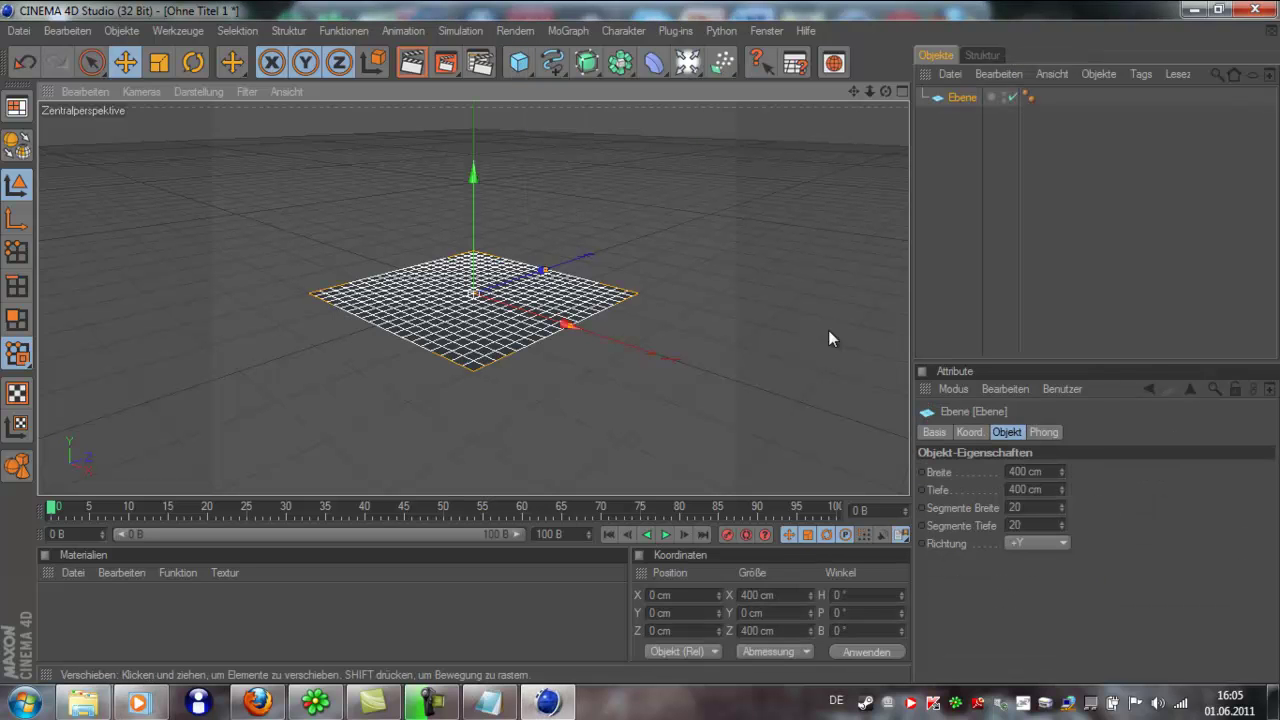
left_click_drag(1029, 471, 998, 474)
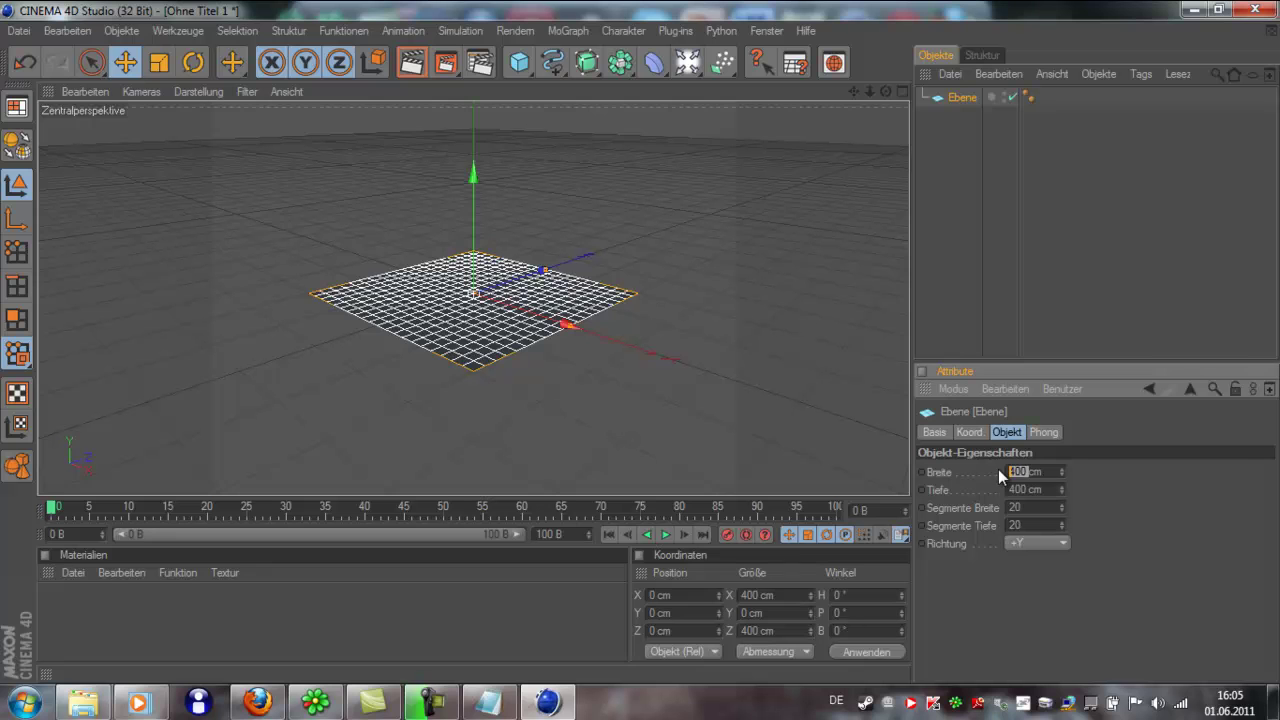
type("99999")
left_click_drag(1035, 489, 1012, 490)
type("9")
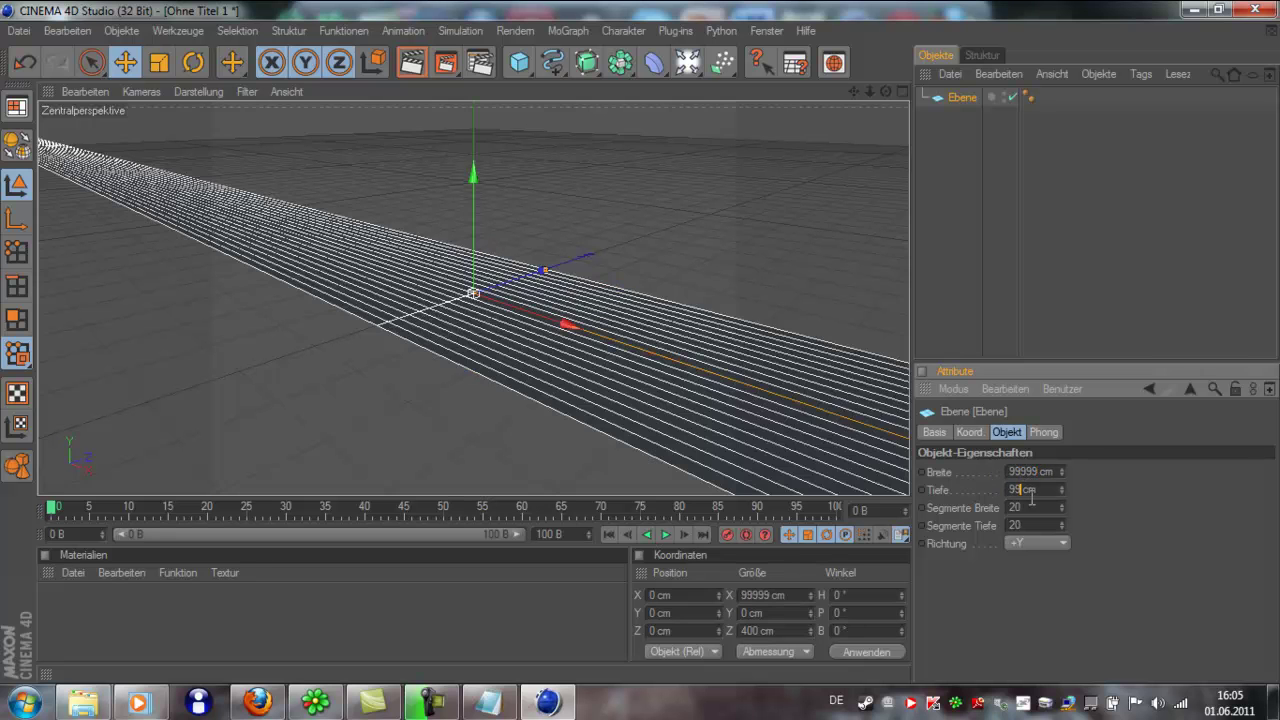
type("99")
key("Return")
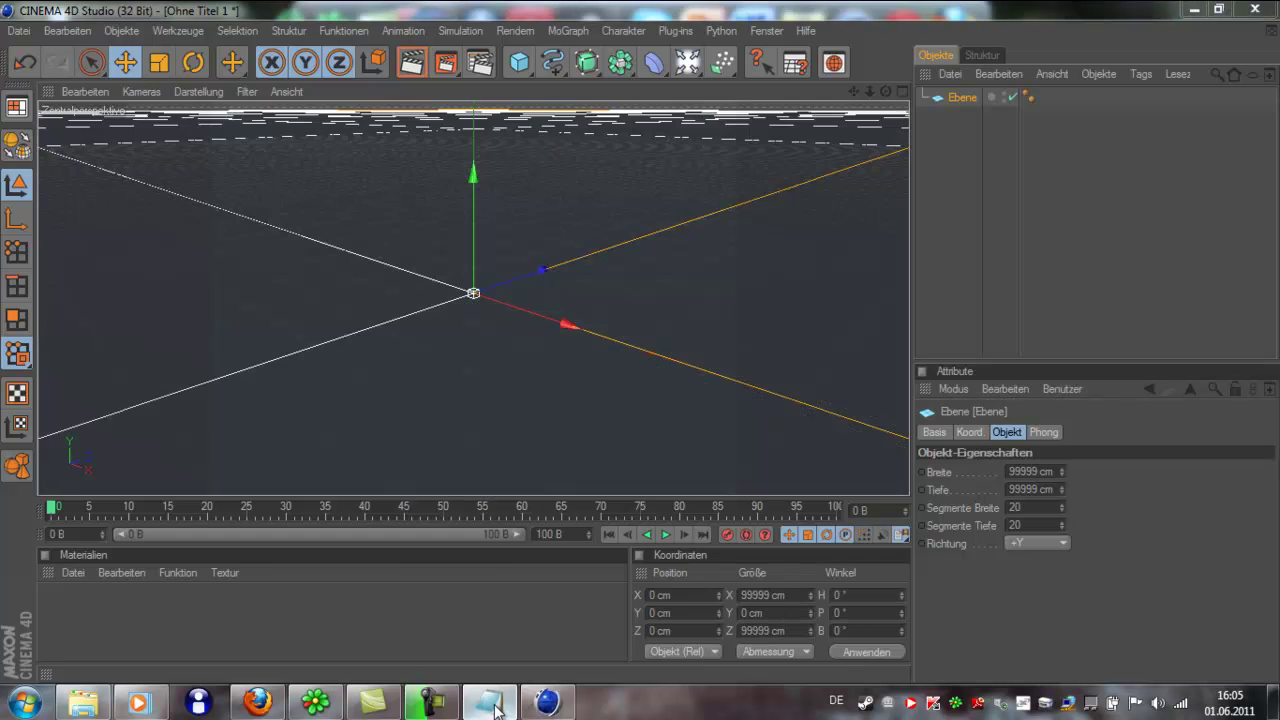
Check the 99999 cm values in the notes, then orbit the view to see the plane edge-on
left_click(488, 702)
scroll(165, 413, "down", 1)
left_click_drag(40, 262, 561, 340)
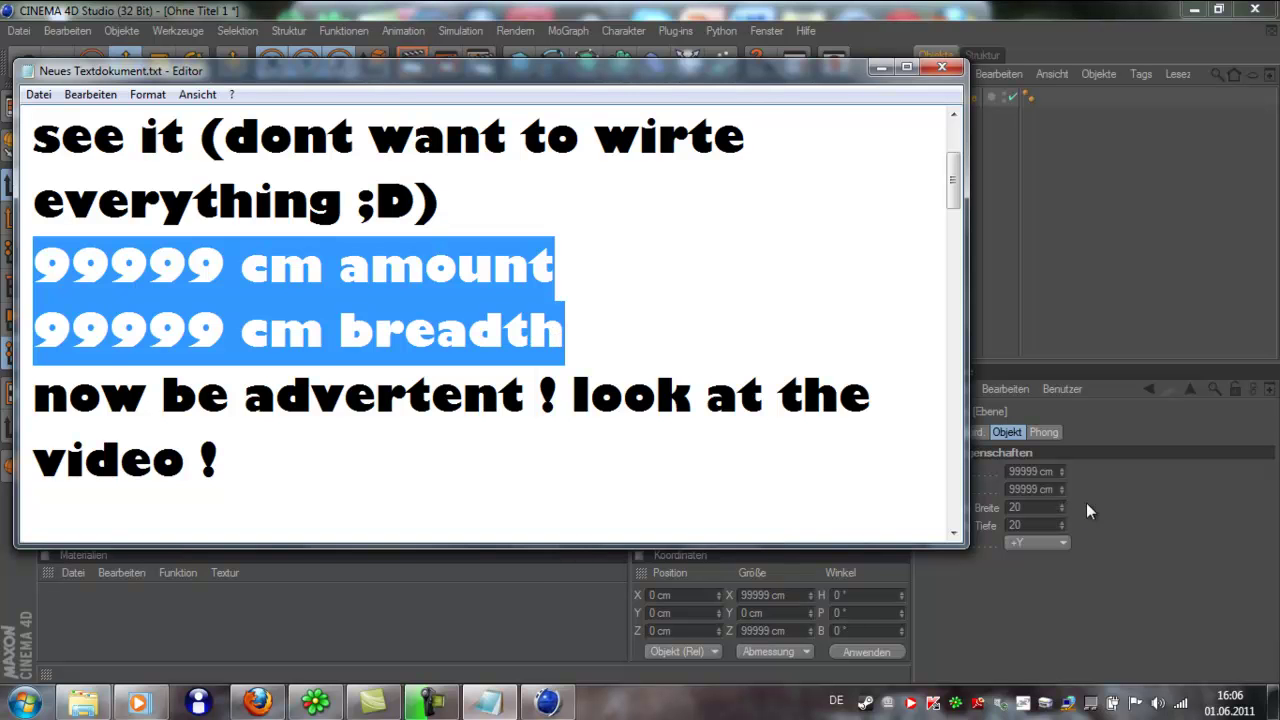
key("alt+Tab")
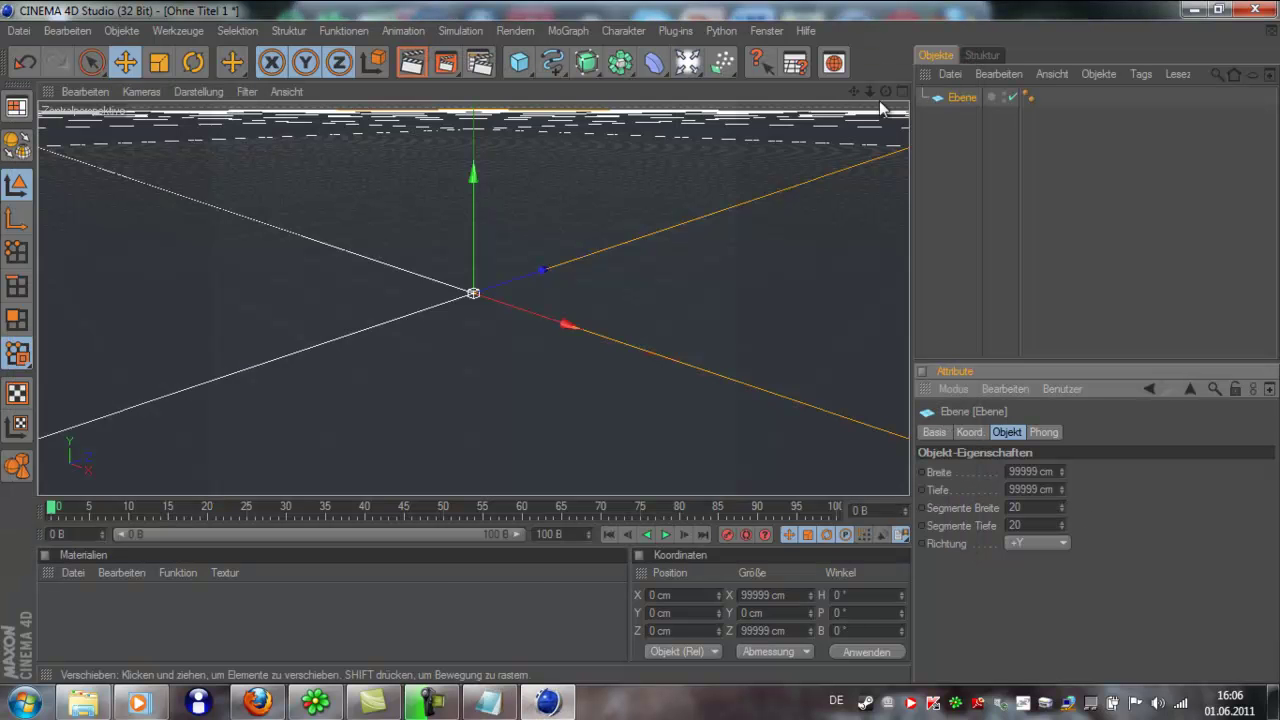
left_click_drag(883, 93, 641, 342)
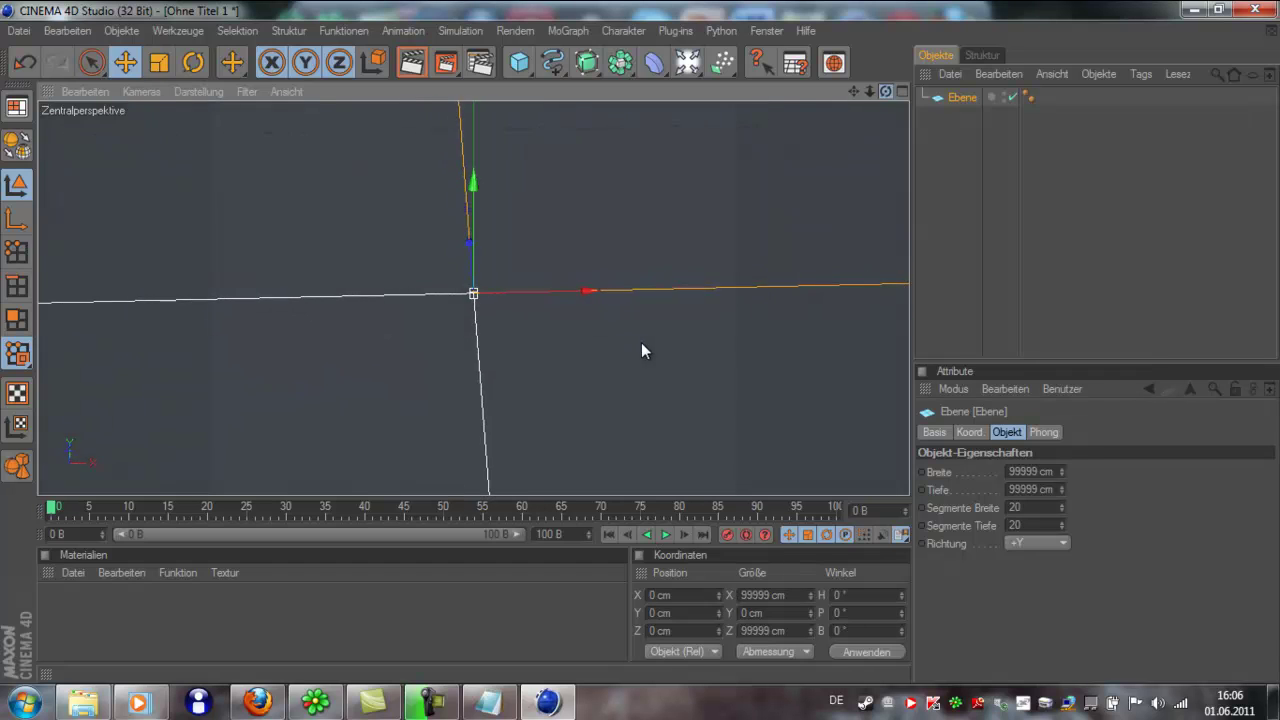
Add a Text spline and an Extrude-NURBS generator from the spline and NURBS palettes
mouse_move(553, 62)
left_mouse_down()
mouse_move(619, 148)
mouse_move(615, 249)
left_mouse_up()
left_click_drag(590, 68, 742, 88)
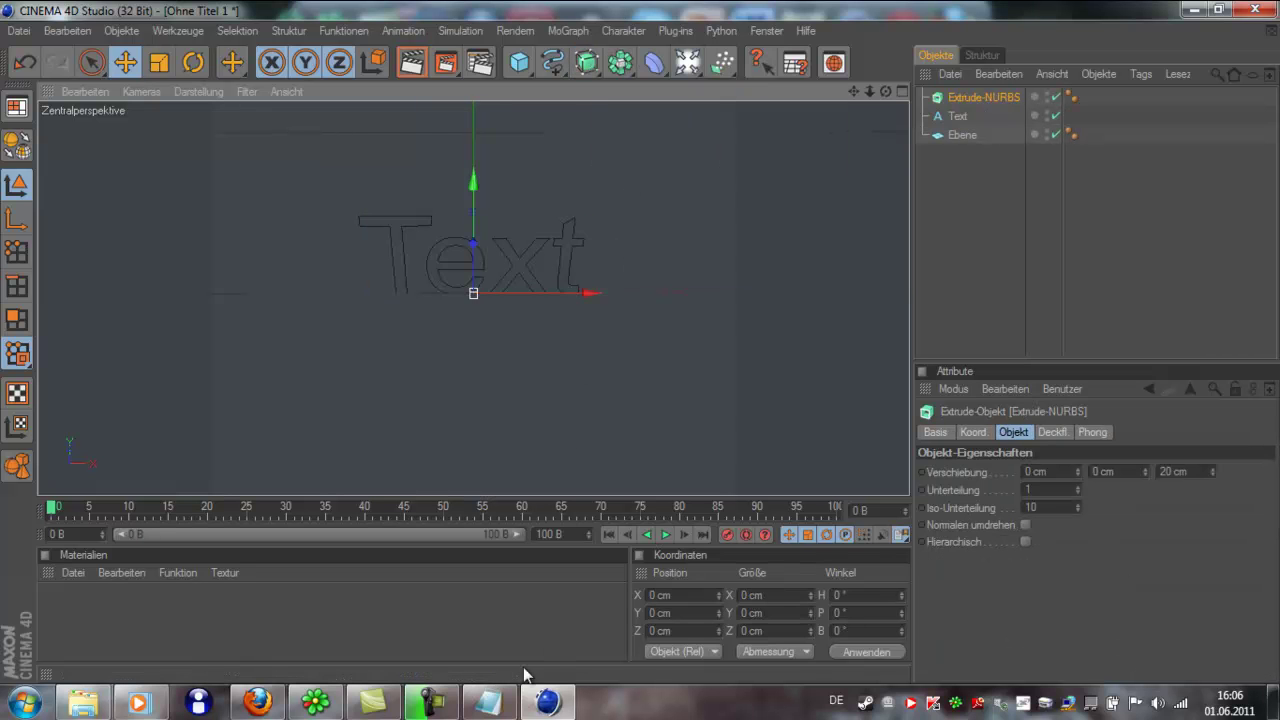
left_click(490, 702)
Read the note about watching the video, then hide Notepad
left_click(874, 262)
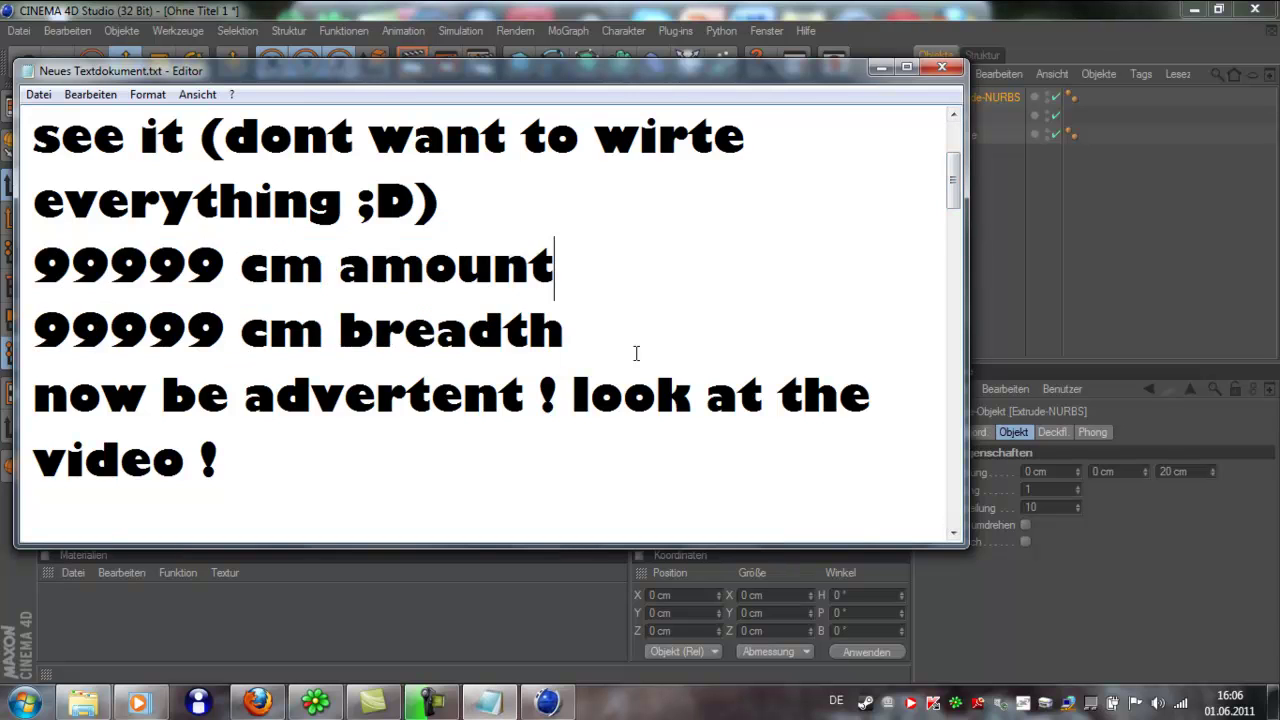
left_click_drag(33, 396, 462, 401)
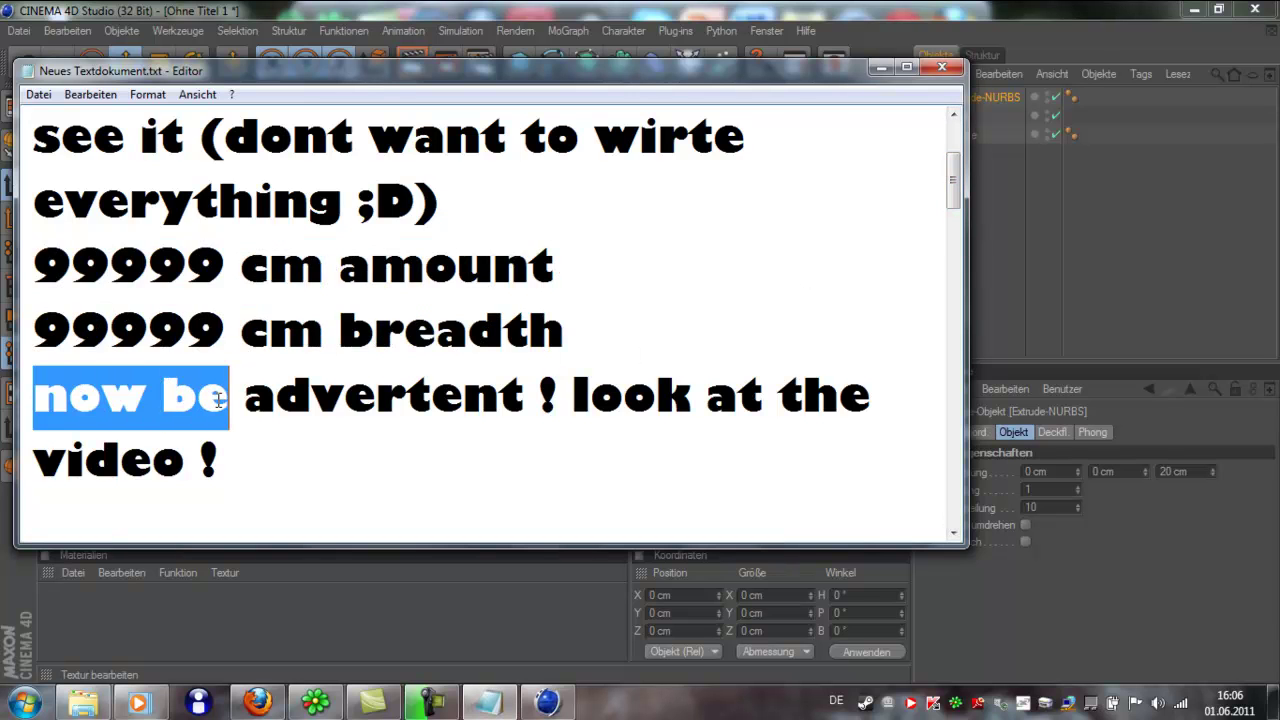
left_click(824, 328)
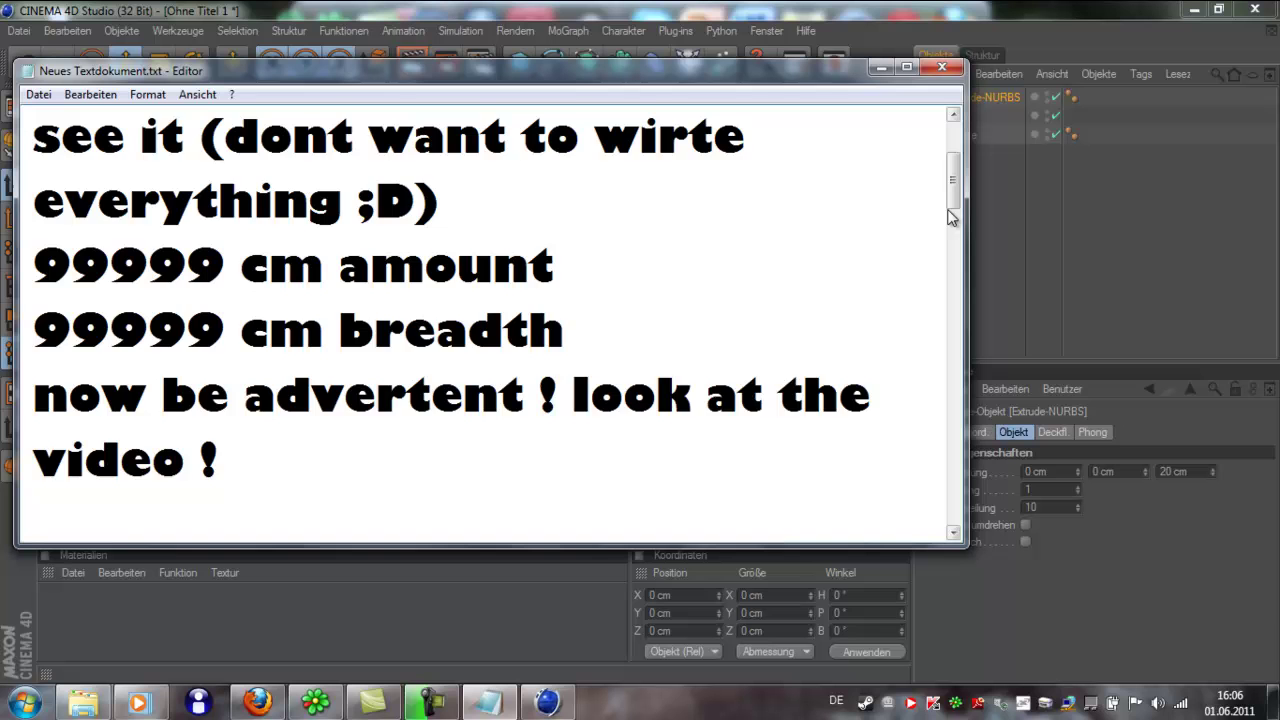
left_click_drag(954, 198, 955, 235)
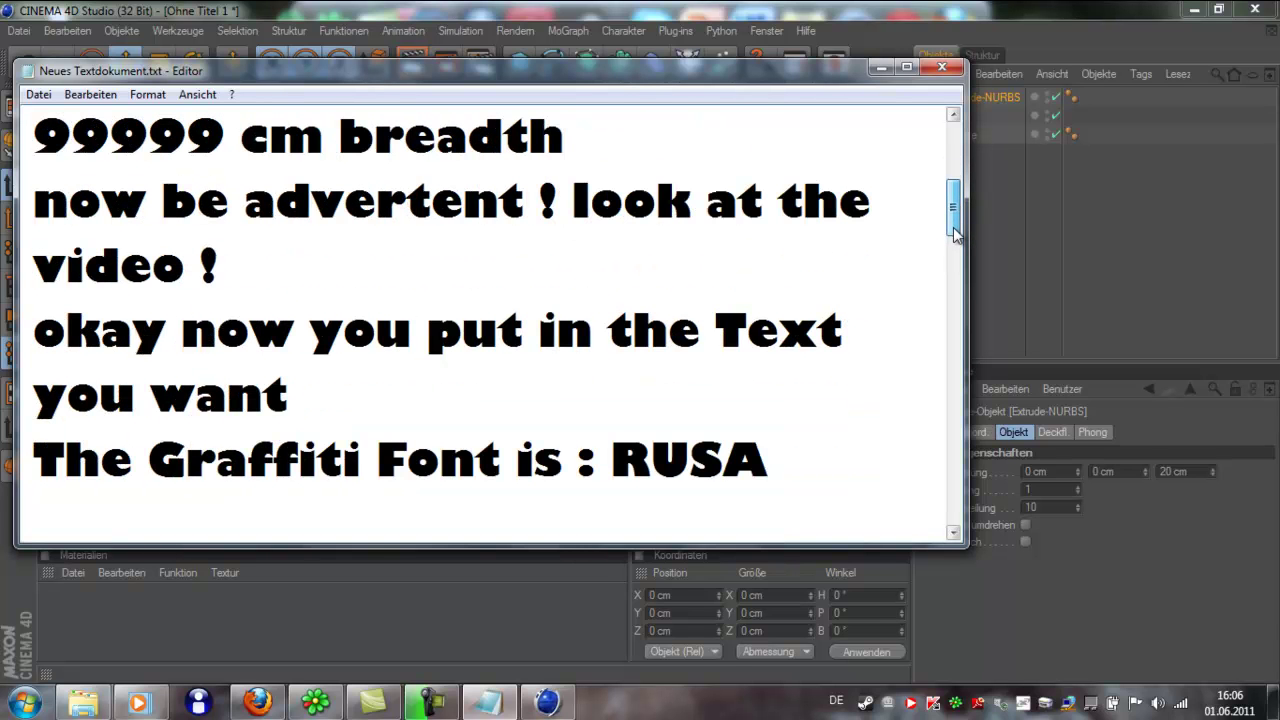
left_click(880, 67)
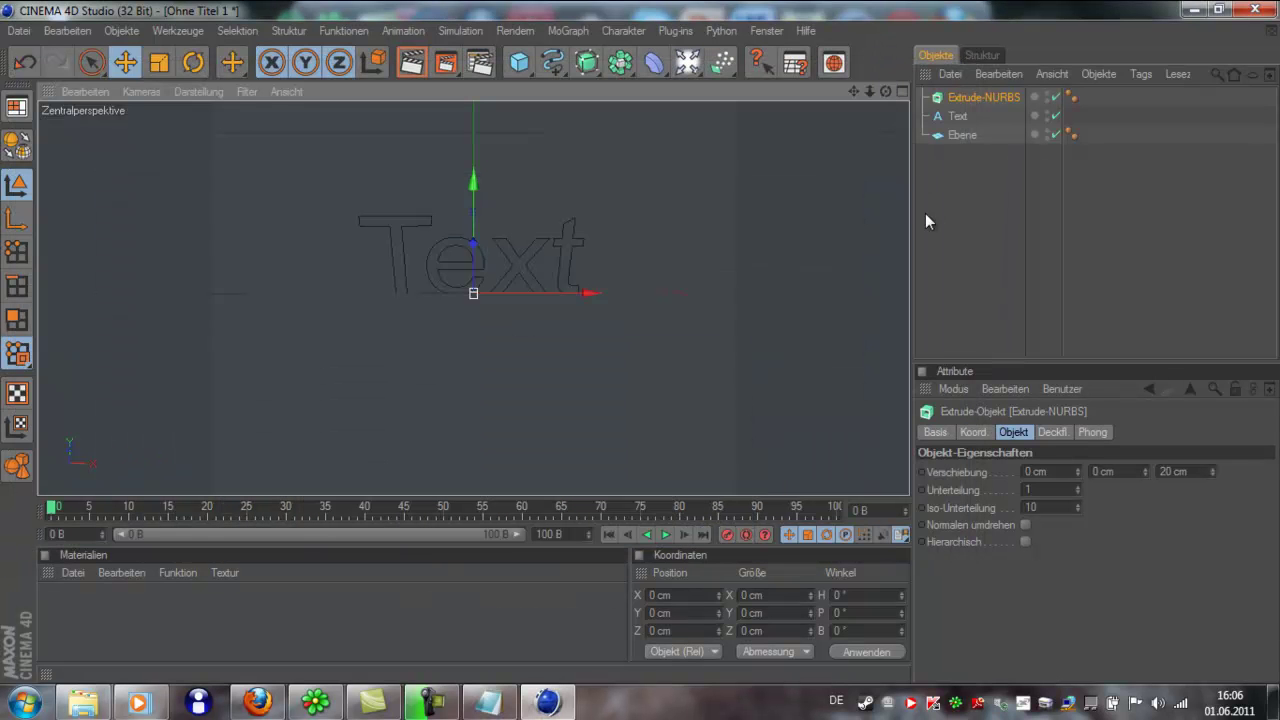
Put the Text spline under Extrude-NURBS and replace its placeholder text with Art2
left_click(962, 118)
left_click_drag(963, 118, 976, 99)
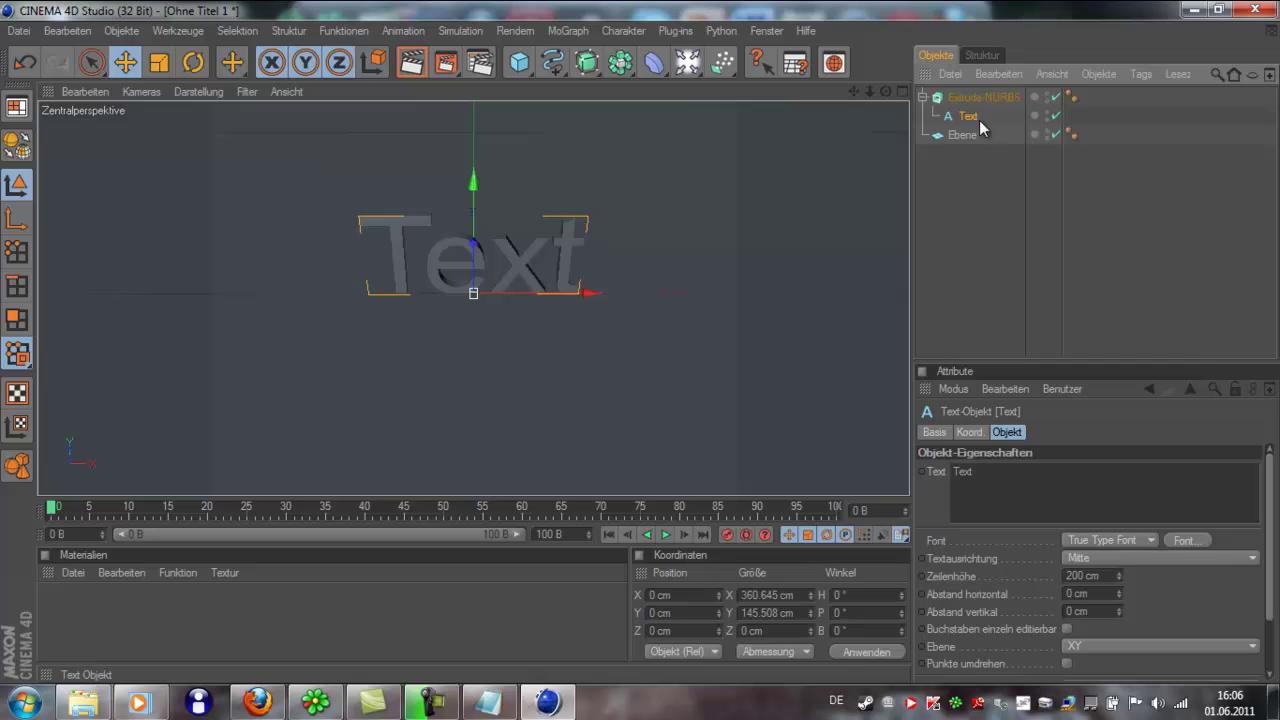
double_click(956, 488)
key("BackSpace")
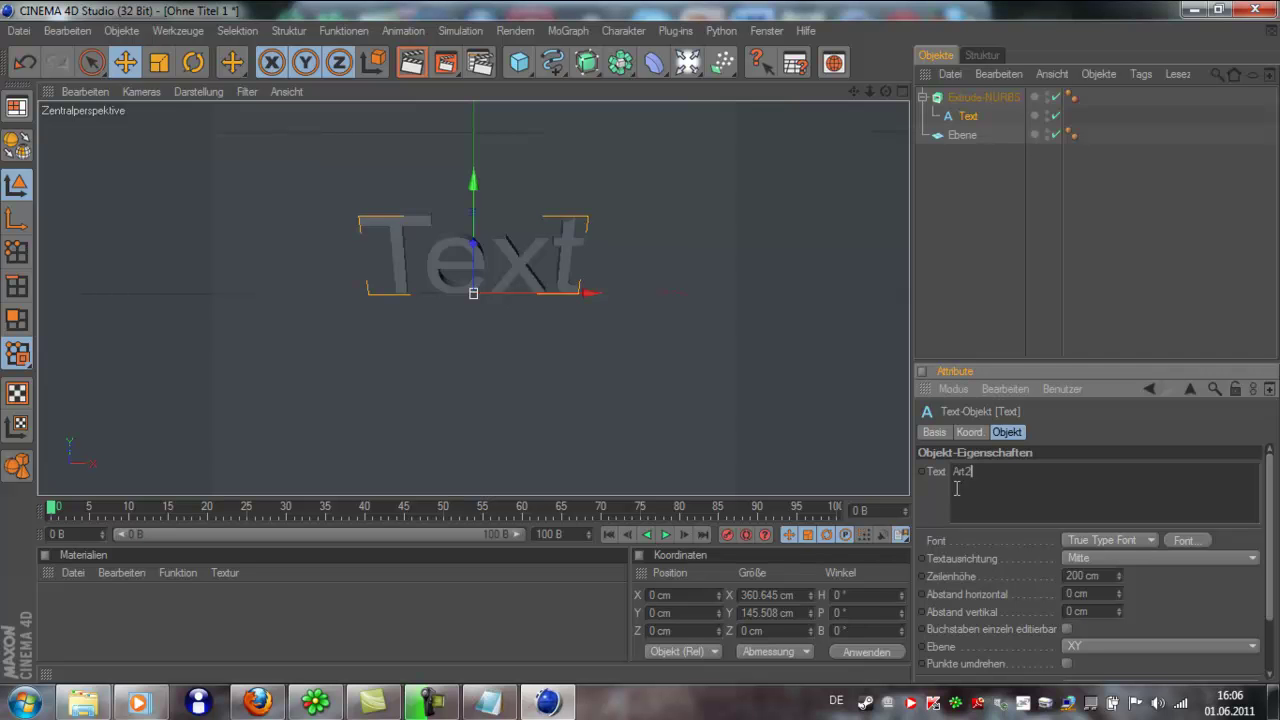
Set the text font to Rufa in the Fett style
left_click(1190, 540)
left_click_drag(186, 224, 181, 279)
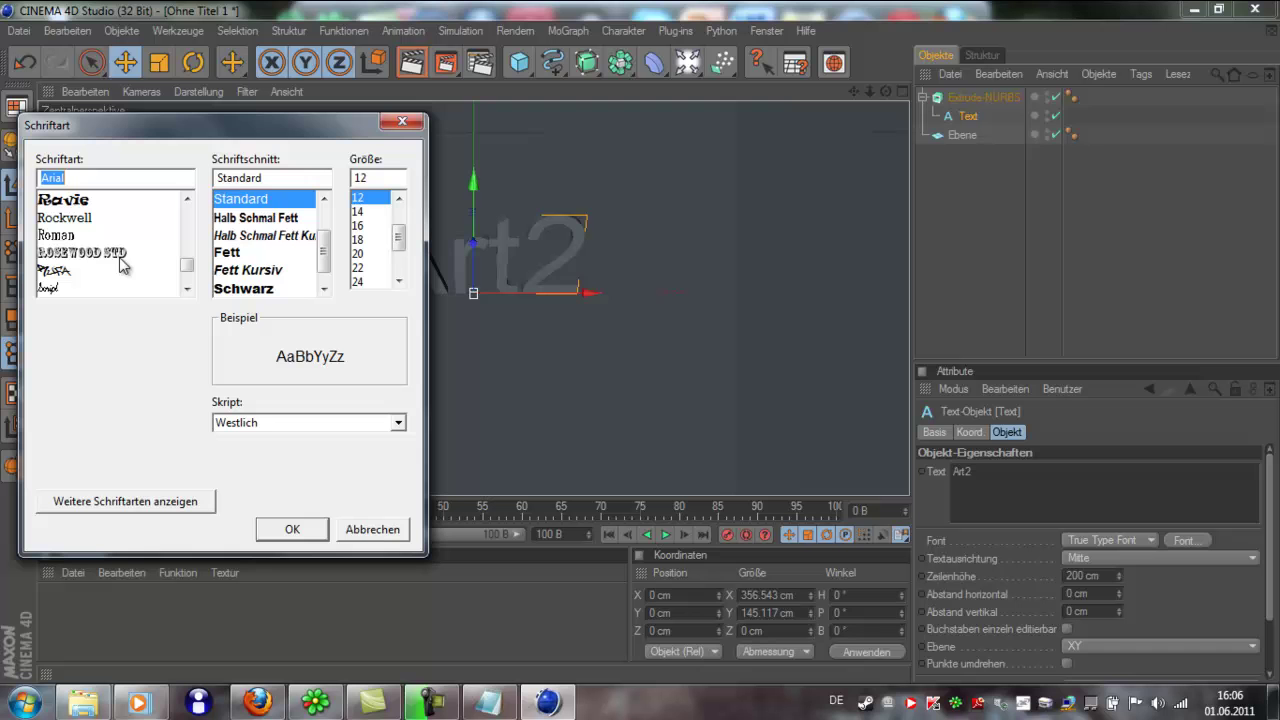
left_click(92, 269)
left_click(226, 220)
left_click(228, 234)
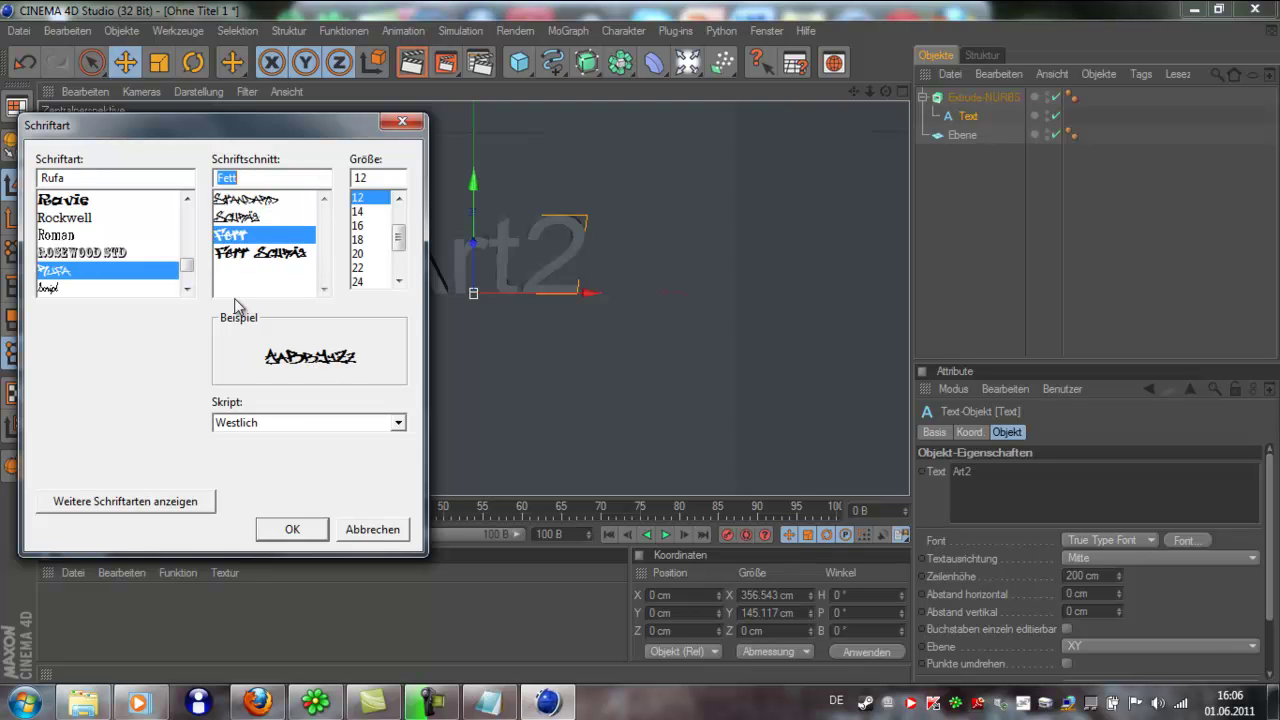
left_click(292, 529)
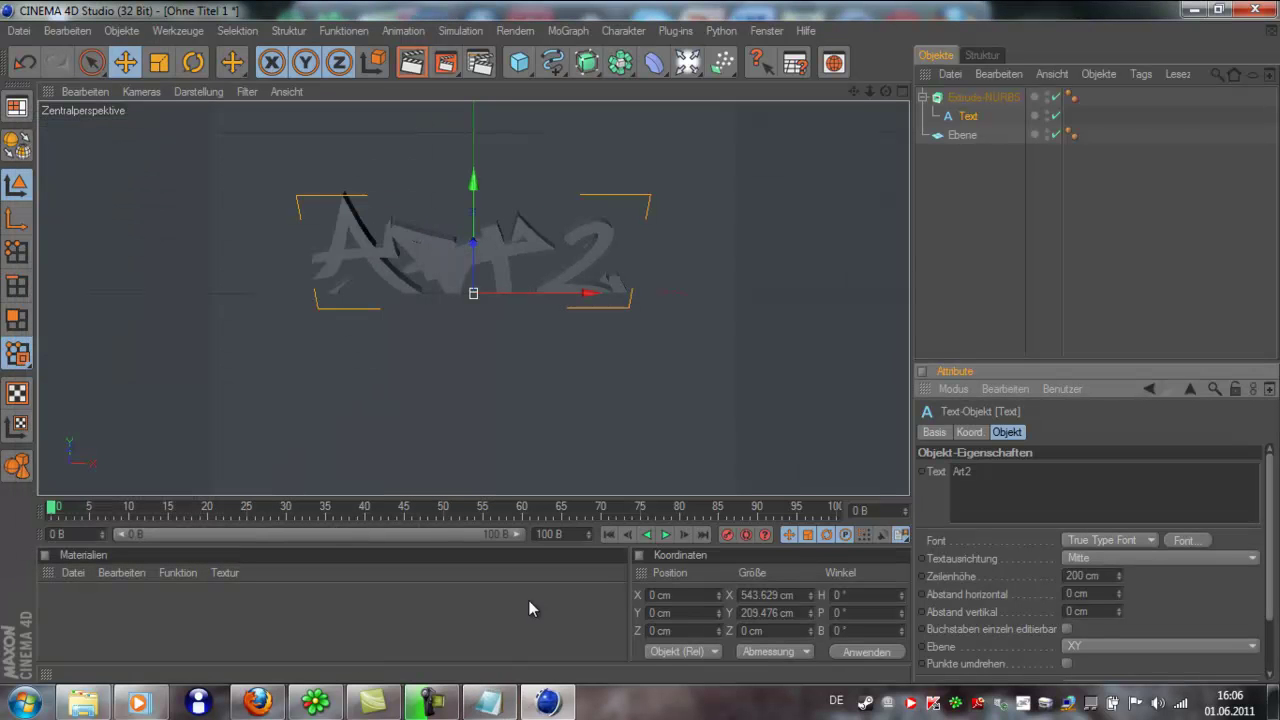
left_click(489, 703)
Scroll the notes and highlight the line naming the graffiti font
scroll(626, 479, "down", 1)
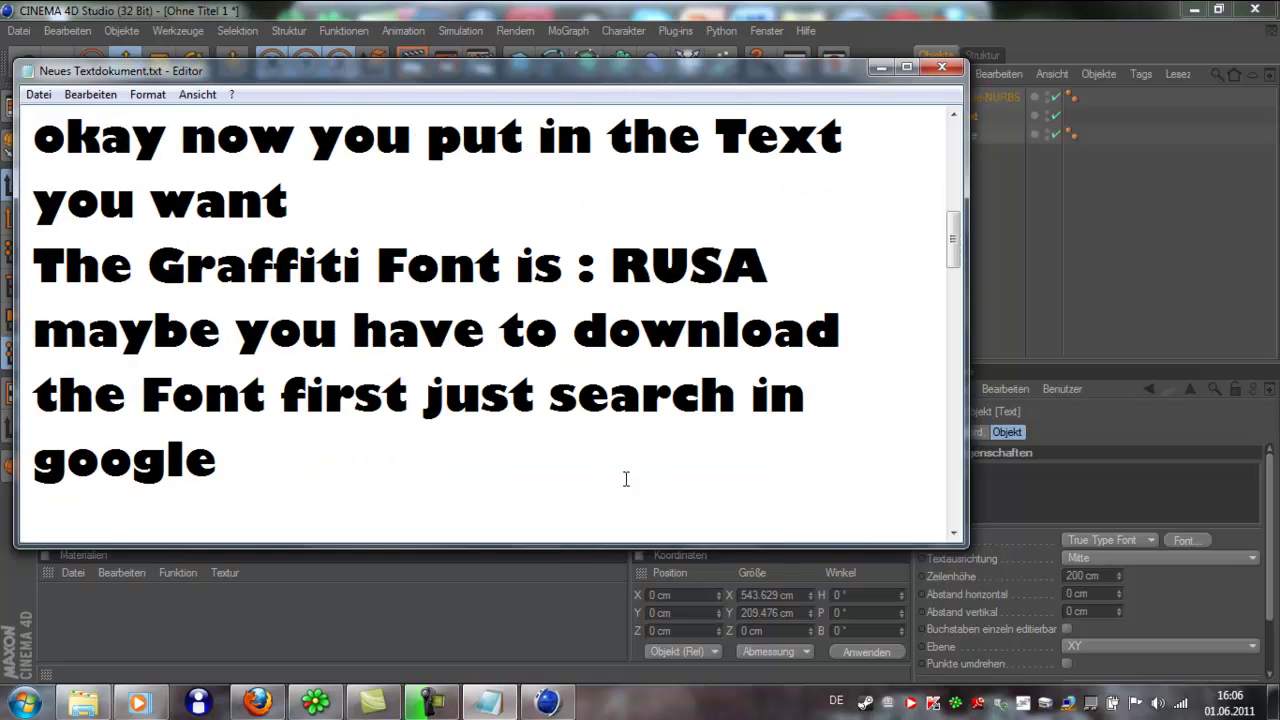
mouse_move(46, 267)
left_mouse_down()
mouse_move(483, 267)
mouse_move(553, 437)
left_mouse_up()
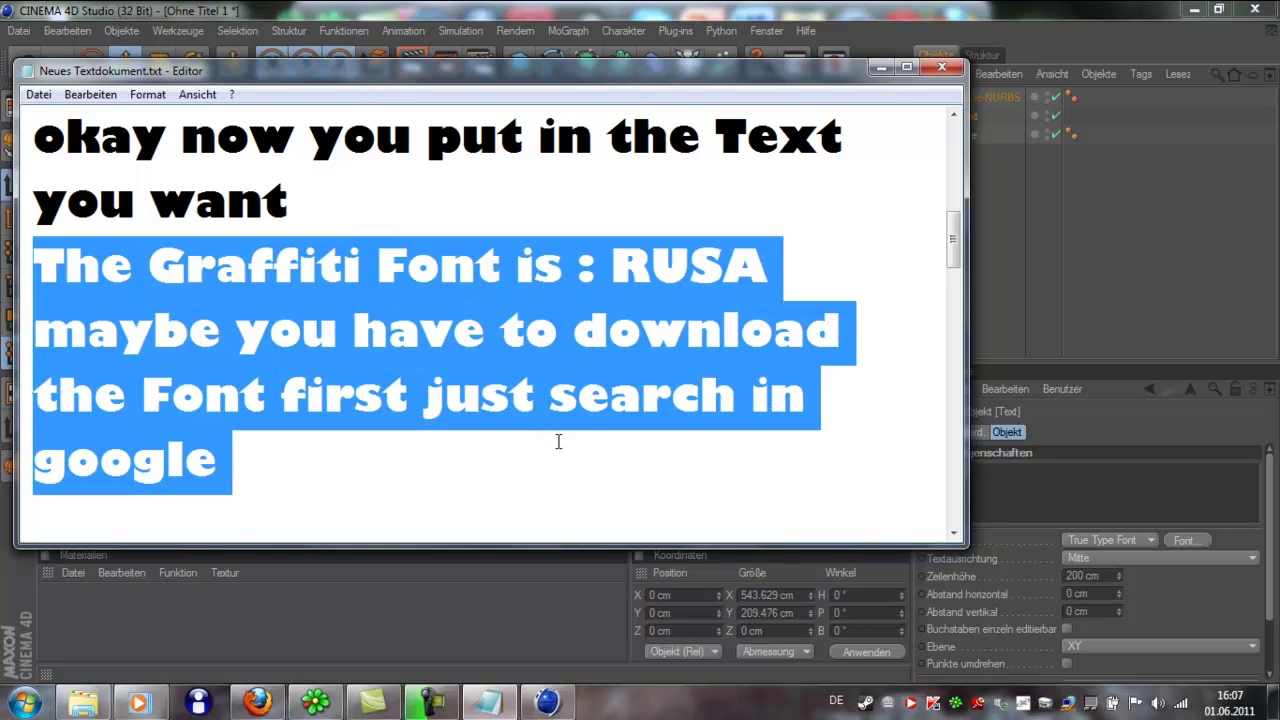
mouse_move(558, 441)
left_mouse_down()
mouse_move(545, 395)
mouse_move(582, 265)
left_mouse_up()
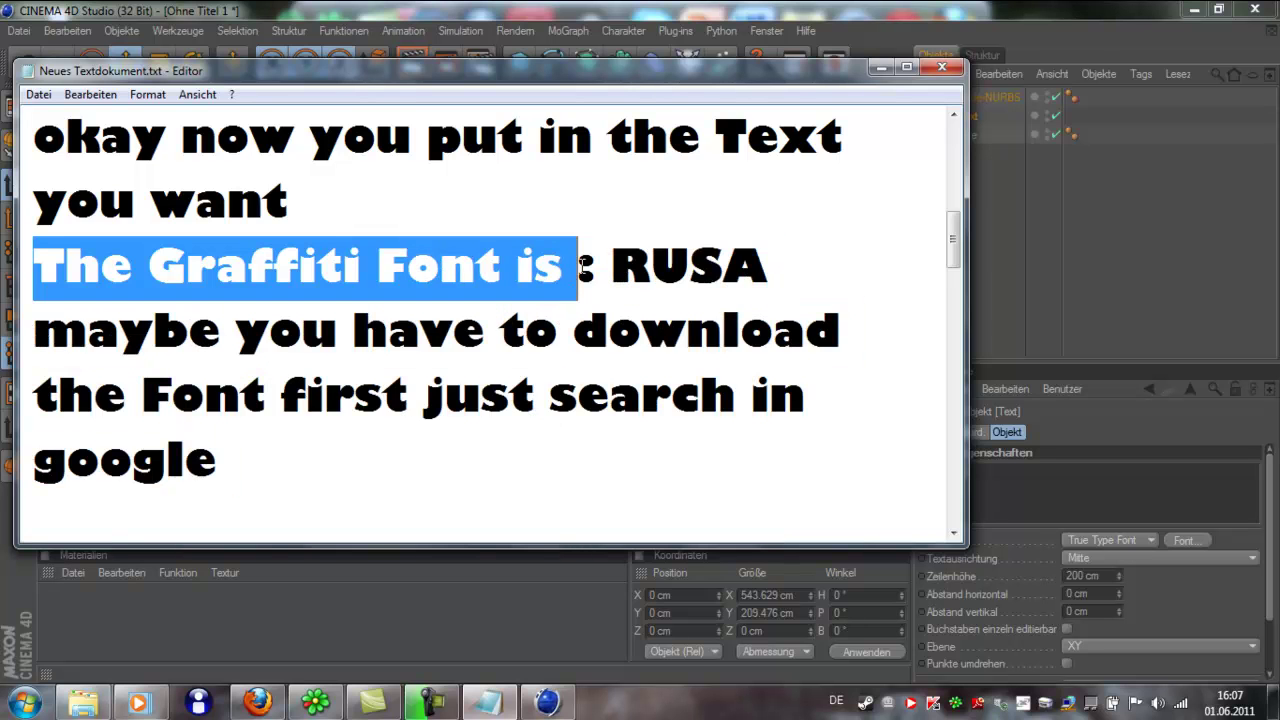
left_click(634, 263)
Read the note about adding a 3D effect, then hide Notepad and select Extrude-NURBS
left_click(954, 533)
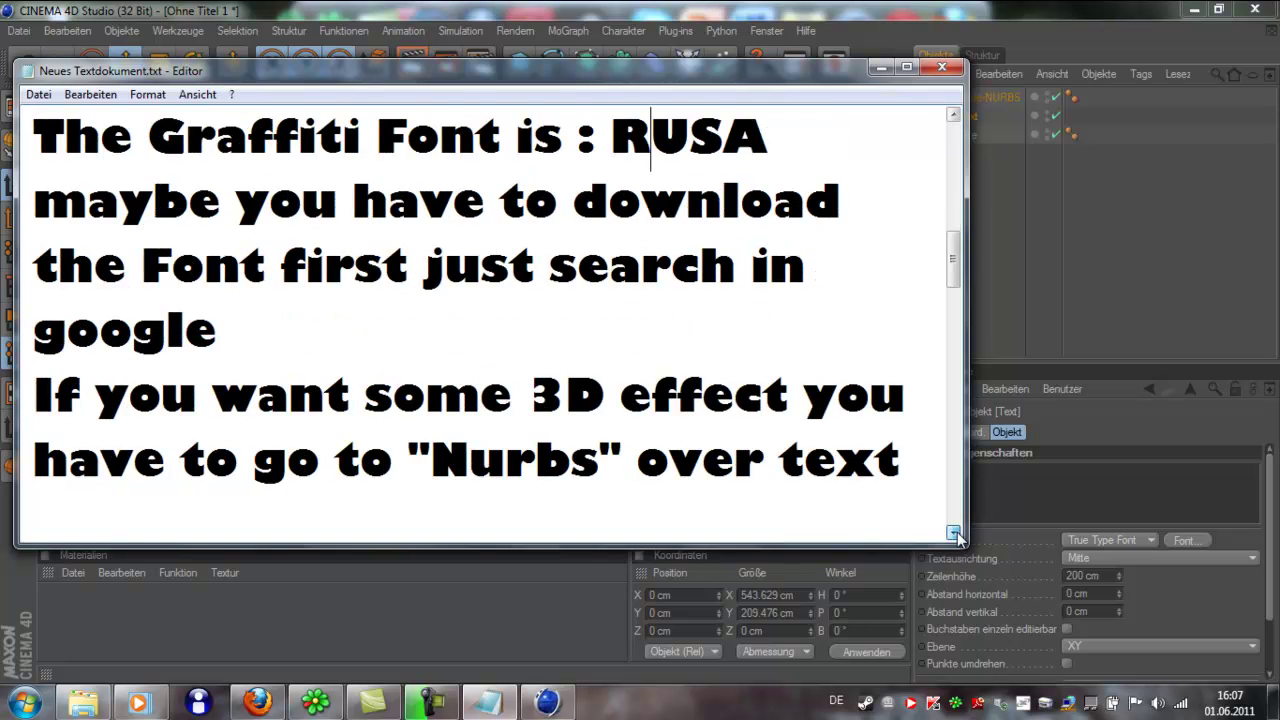
left_click(954, 533)
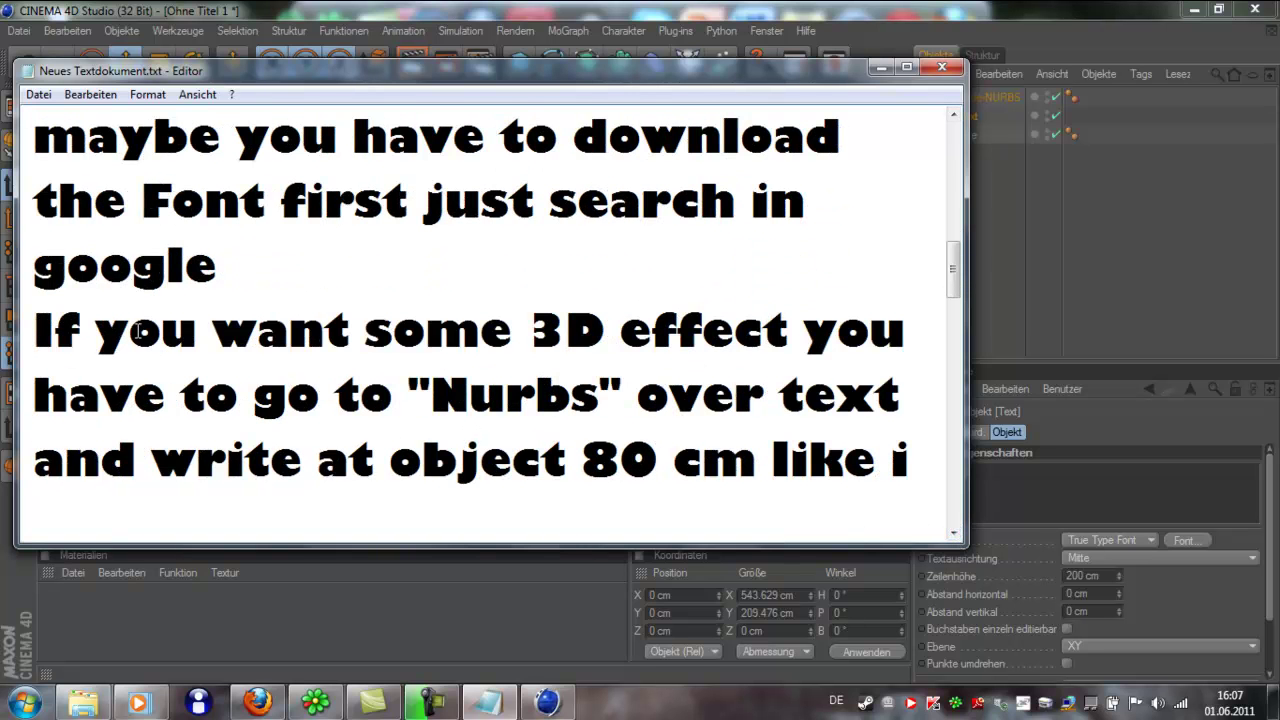
mouse_move(38, 328)
left_mouse_down()
mouse_move(449, 397)
mouse_move(896, 388)
left_mouse_up()
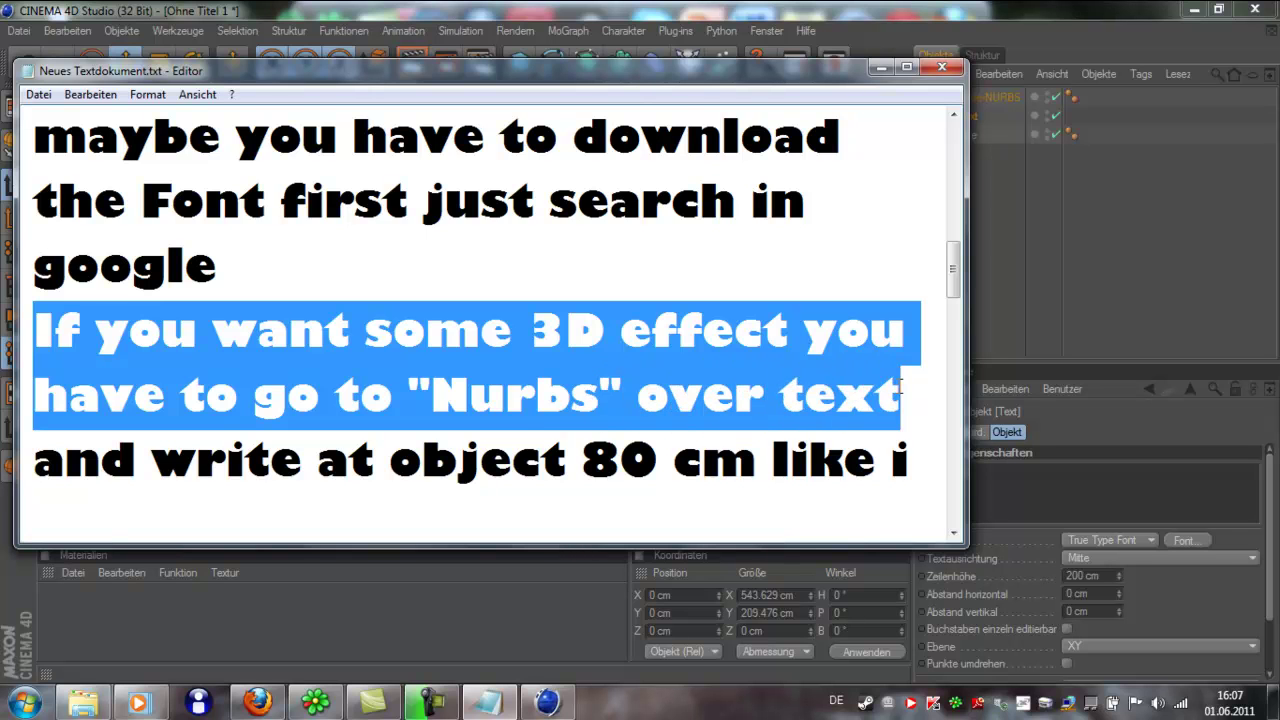
left_click(734, 272)
left_click(878, 67)
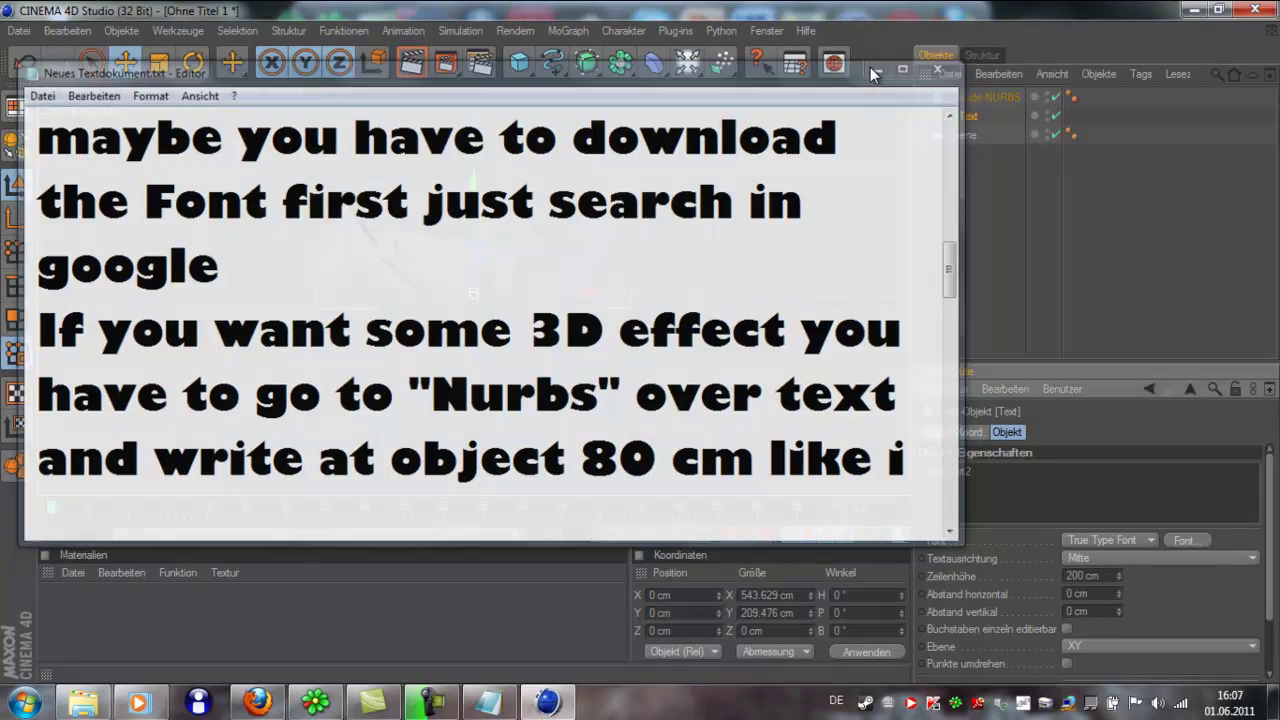
left_click(995, 97)
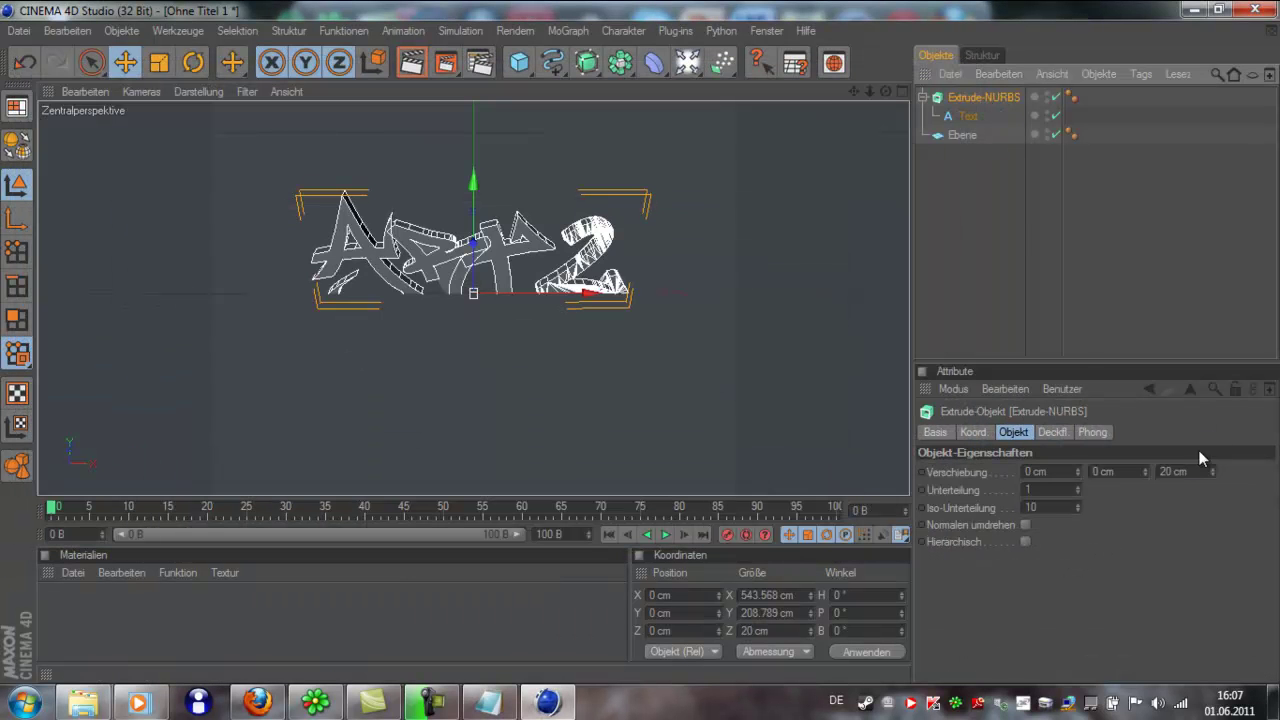
Check the notes, then set the Extrude-NURBS Z Verschiebung to 80 cm
left_click(488, 703)
scroll(890, 336, "down", 1)
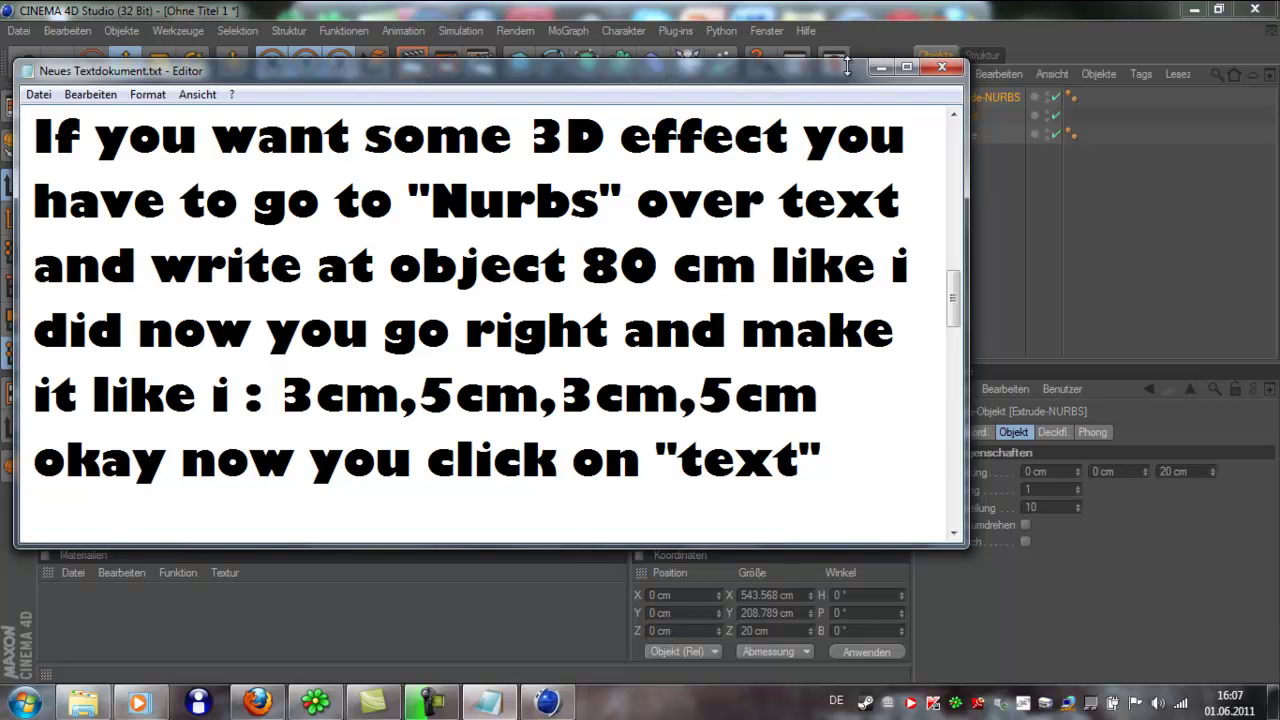
left_click(881, 67)
double_click(1166, 470)
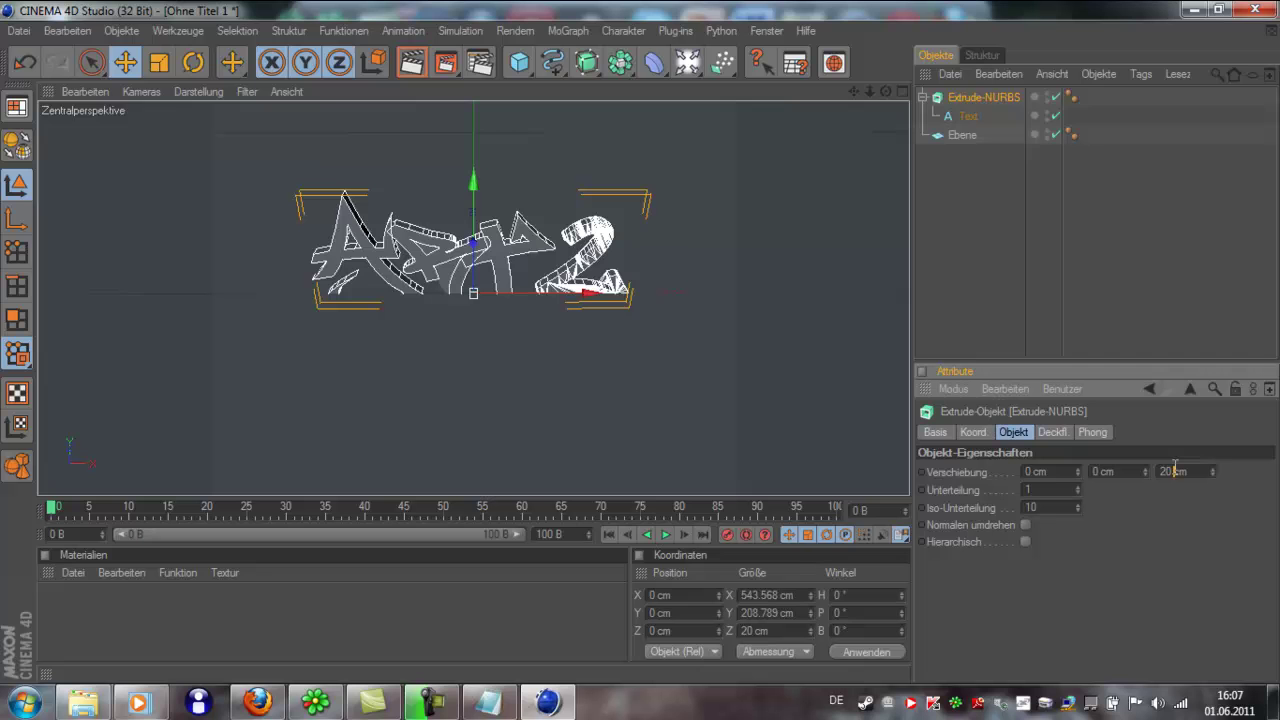
type("8")
key("Return")
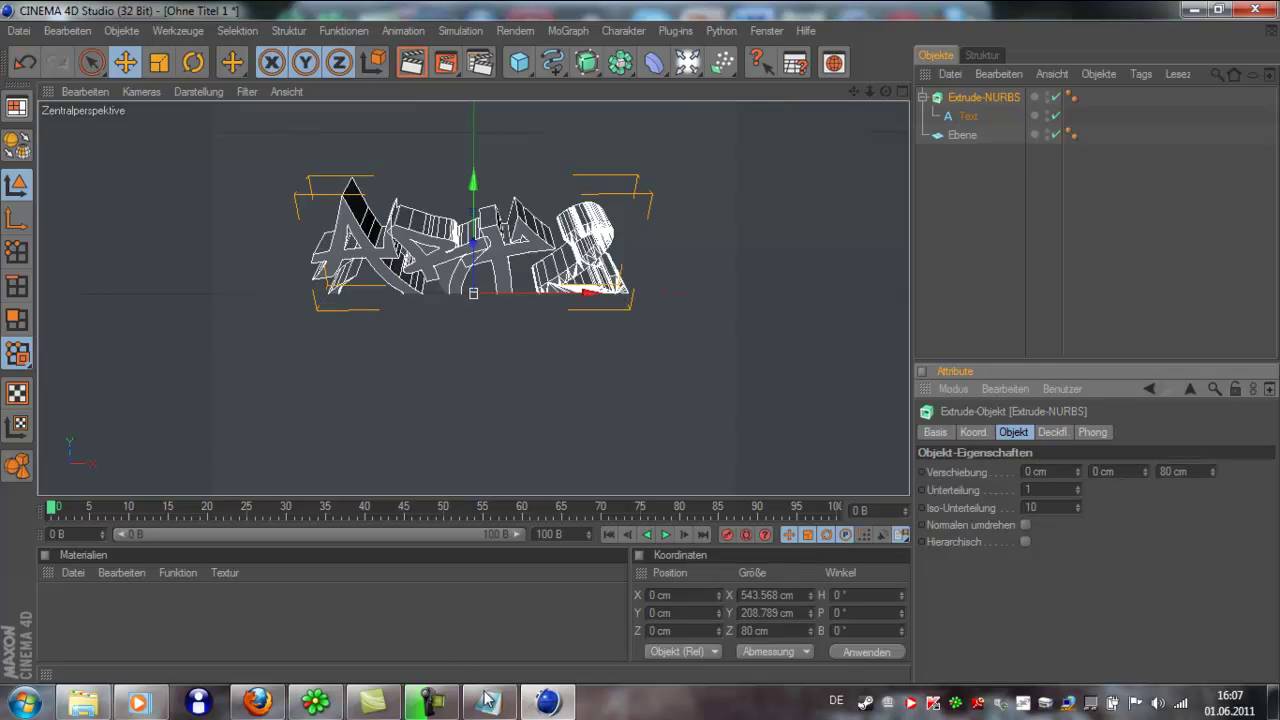
left_click(487, 700)
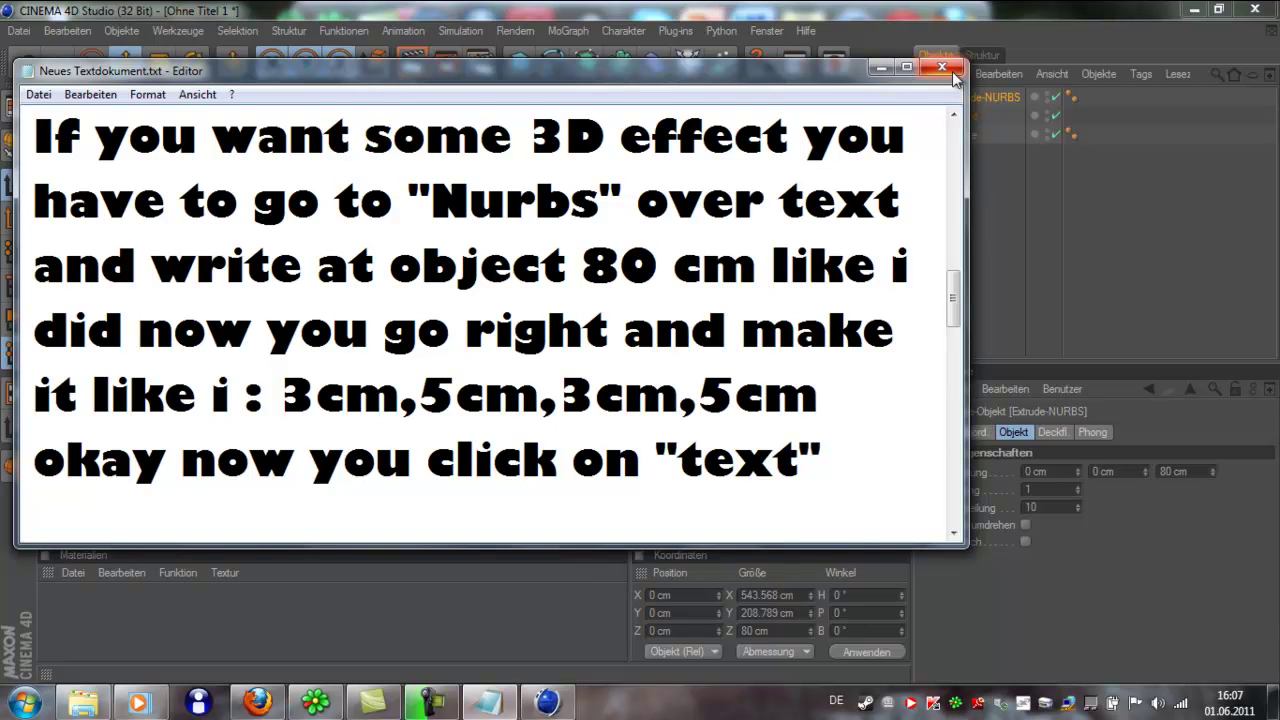
Set the Start and Ende caps to Deckflächen und Rundung with 3 rounding steps
left_click(881, 67)
left_click(1052, 432)
left_click(1076, 472)
left_click(1088, 542)
left_click(1090, 526)
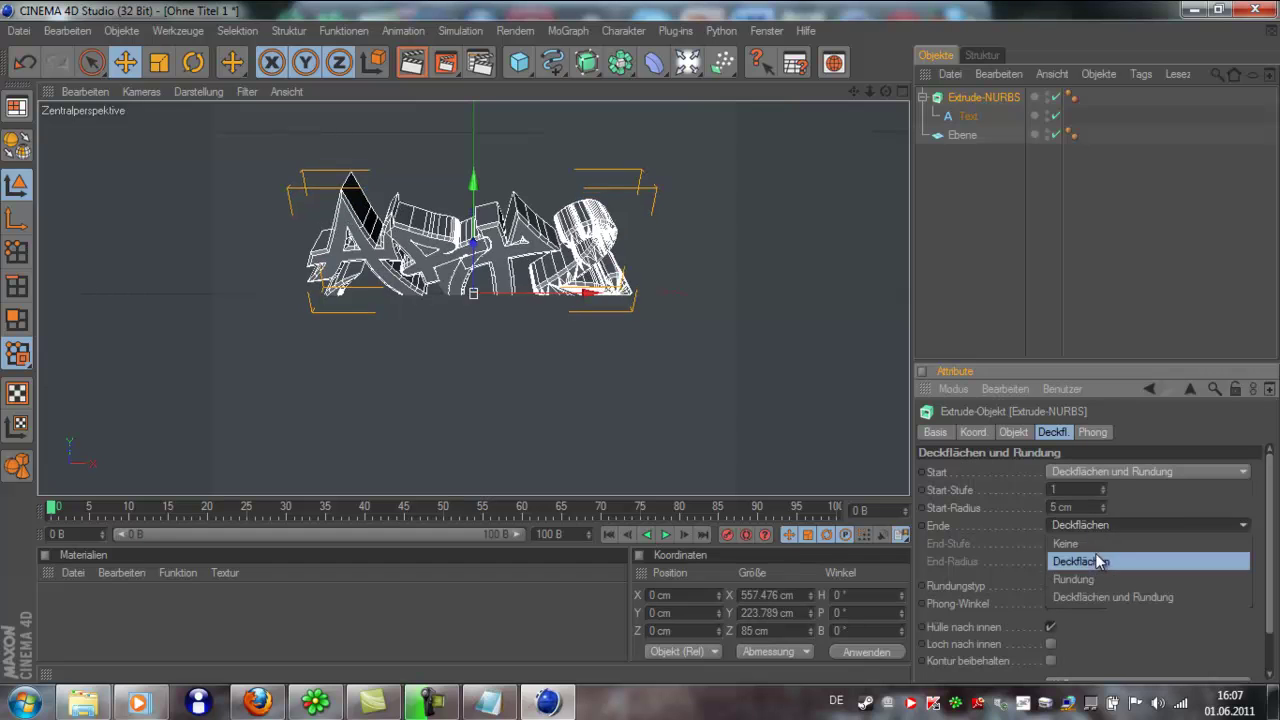
left_click(1100, 597)
double_click(1052, 489)
type("33")
key("Return")
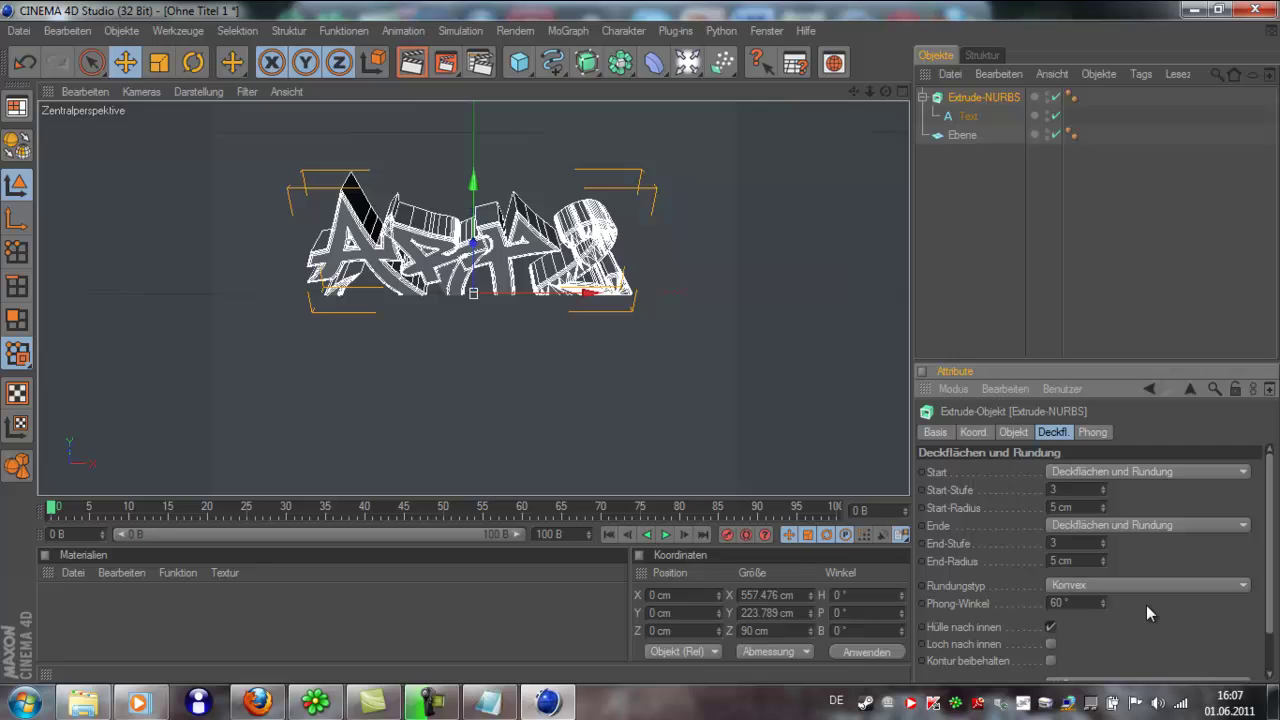
Select the Text object and render a shaded preview of the beveled Art2 text
left_click(965, 116)
key("ctrl+r")
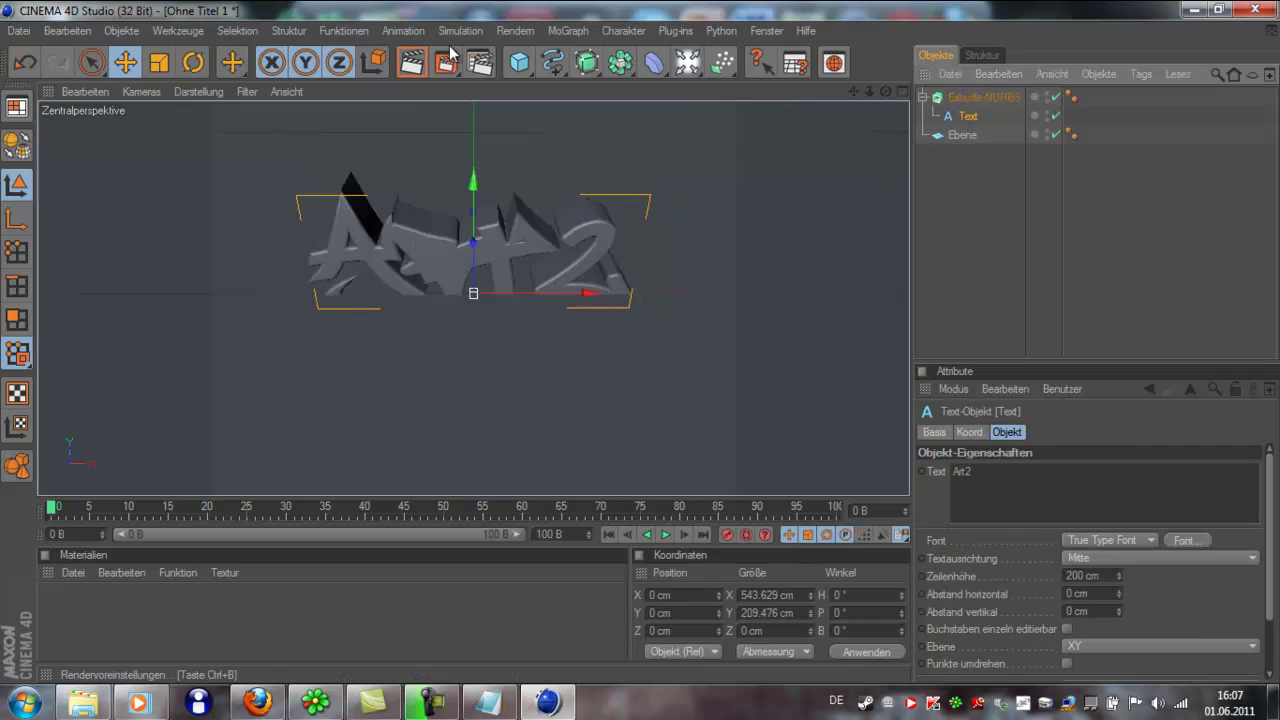
left_click(490, 703)
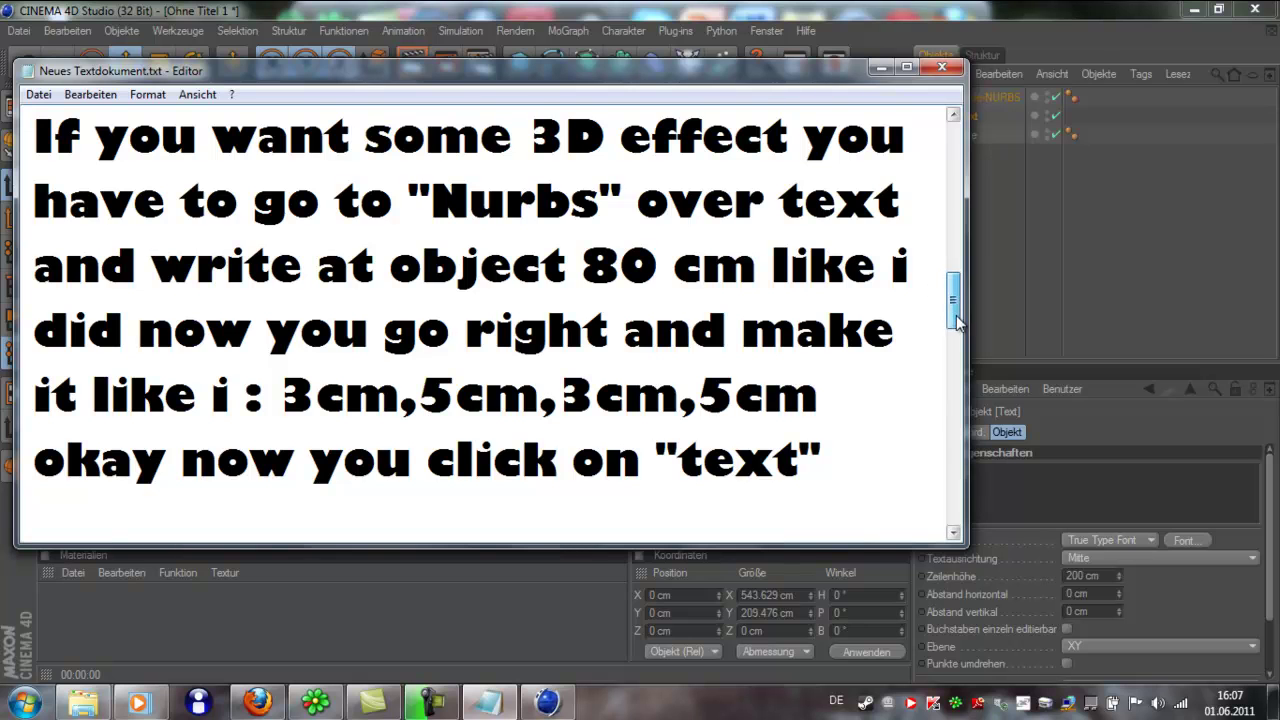
Highlight the note lines about the text and choosing a colour, then hide Notepad
left_click_drag(953, 312, 953, 332)
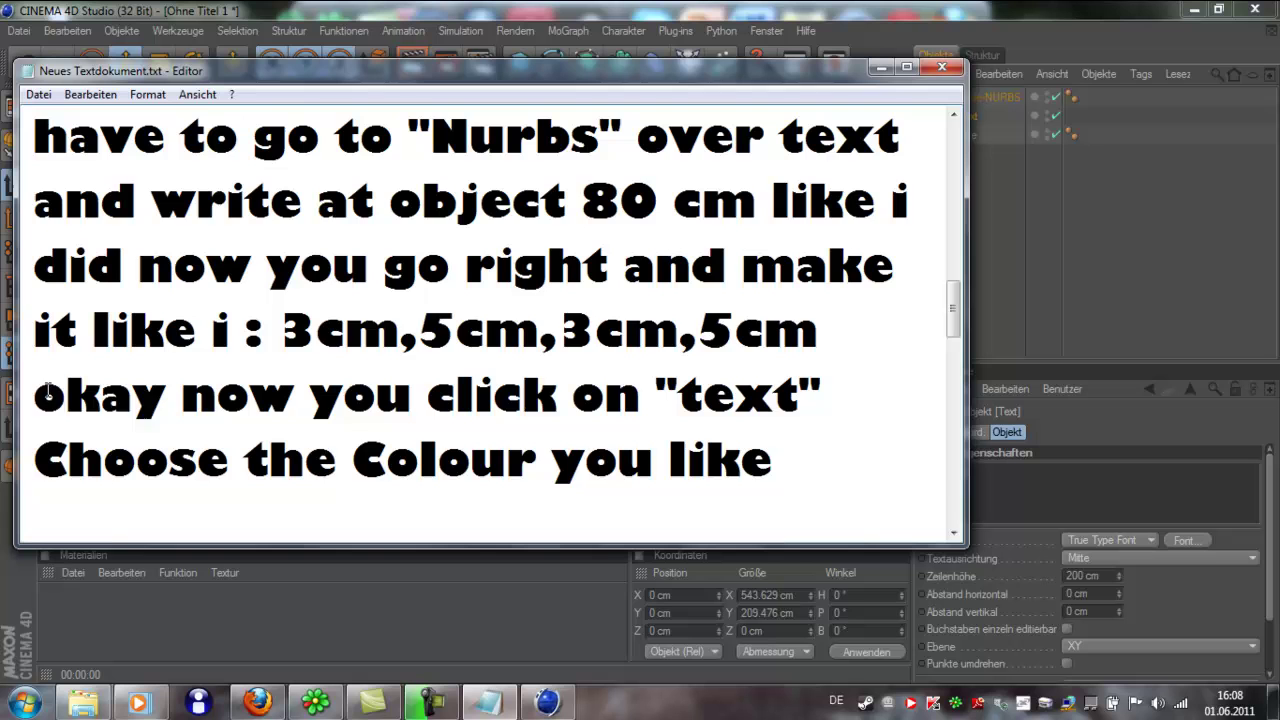
left_click_drag(834, 333, 143, 365)
left_click(90, 369)
left_click_drag(34, 396, 770, 458)
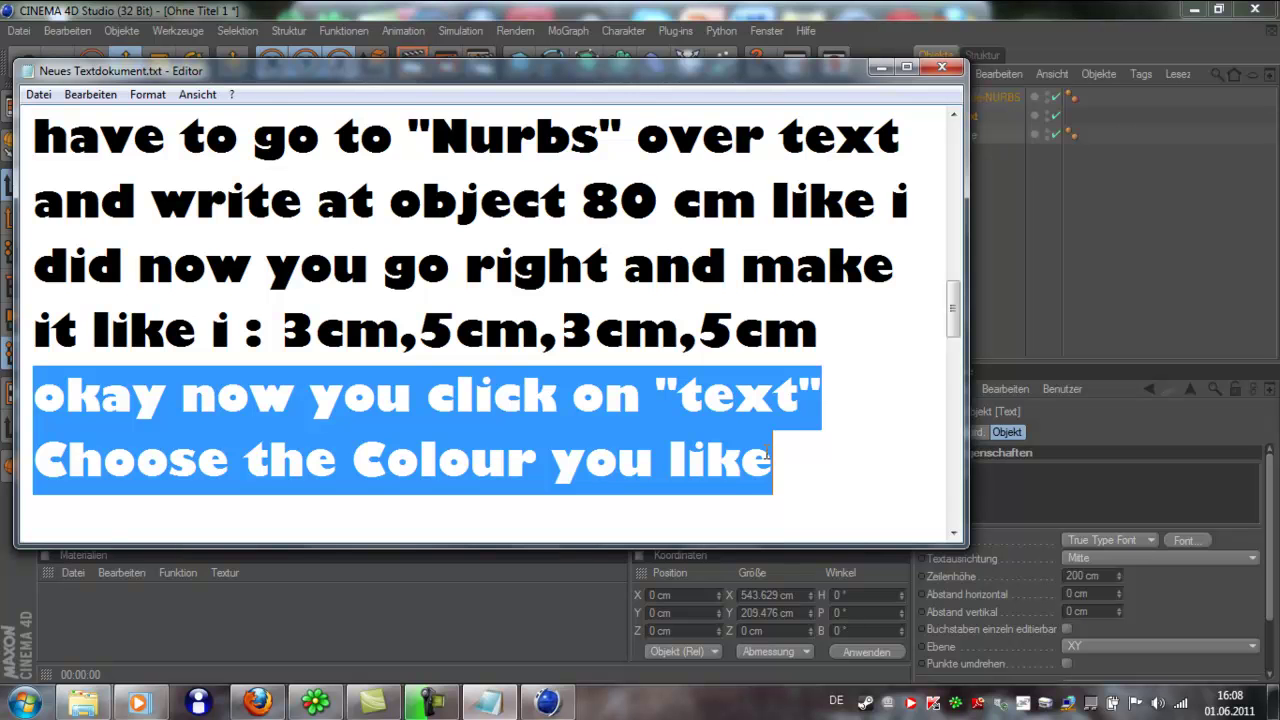
left_click_drag(768, 456, 370, 333)
type("after you have choosen a colour")
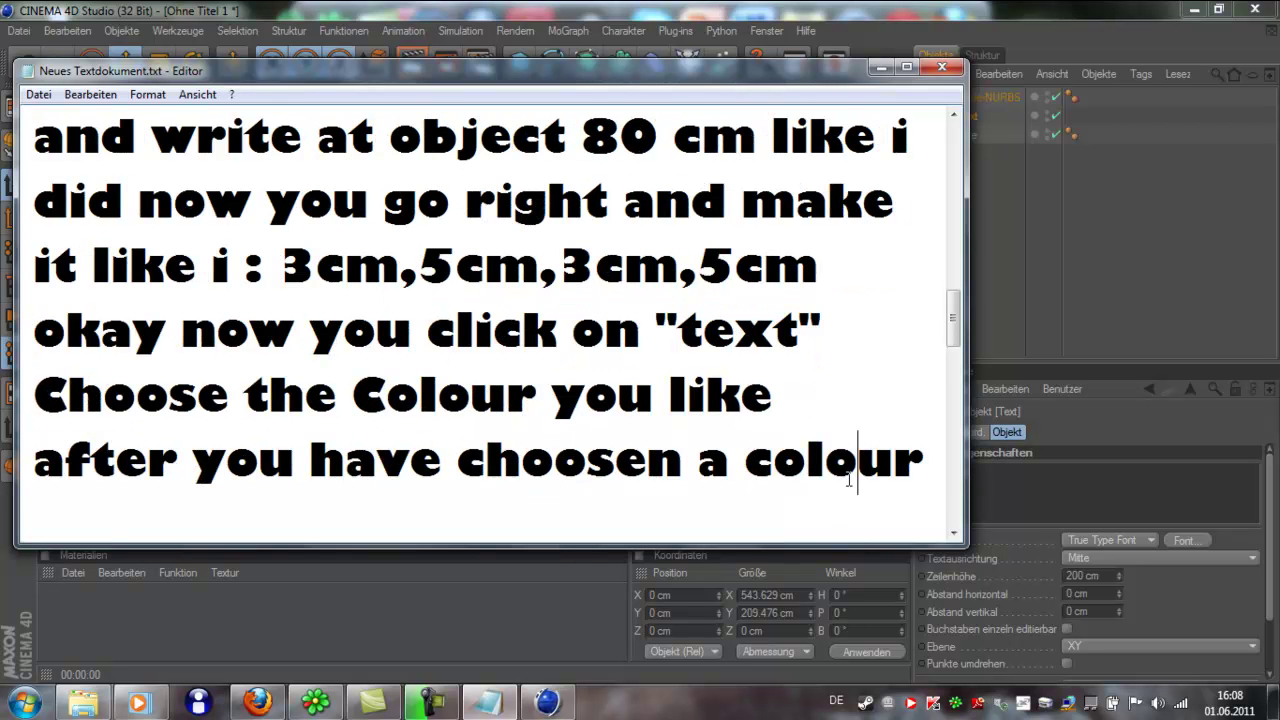
left_click(878, 66)
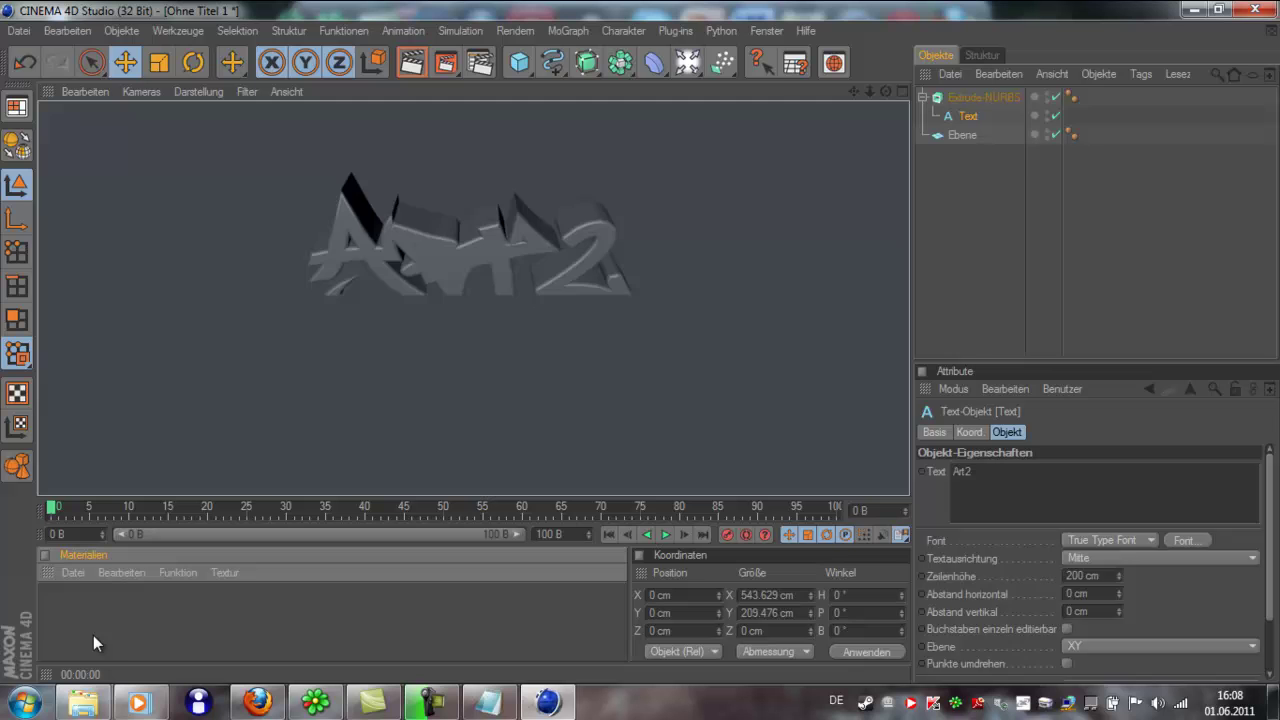
Create a new material Mat and set its Farbe to bright green (R 24, G 230, B 13)
double_click(93, 635)
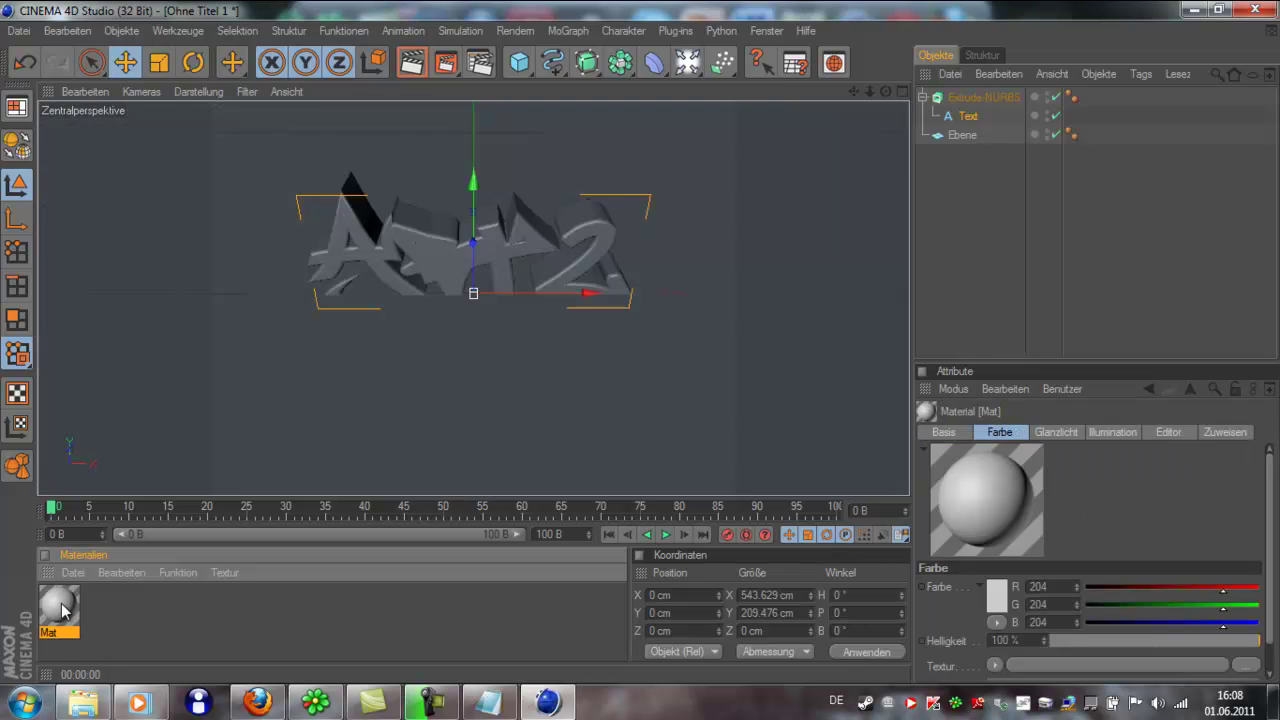
double_click(60, 606)
left_click(488, 206)
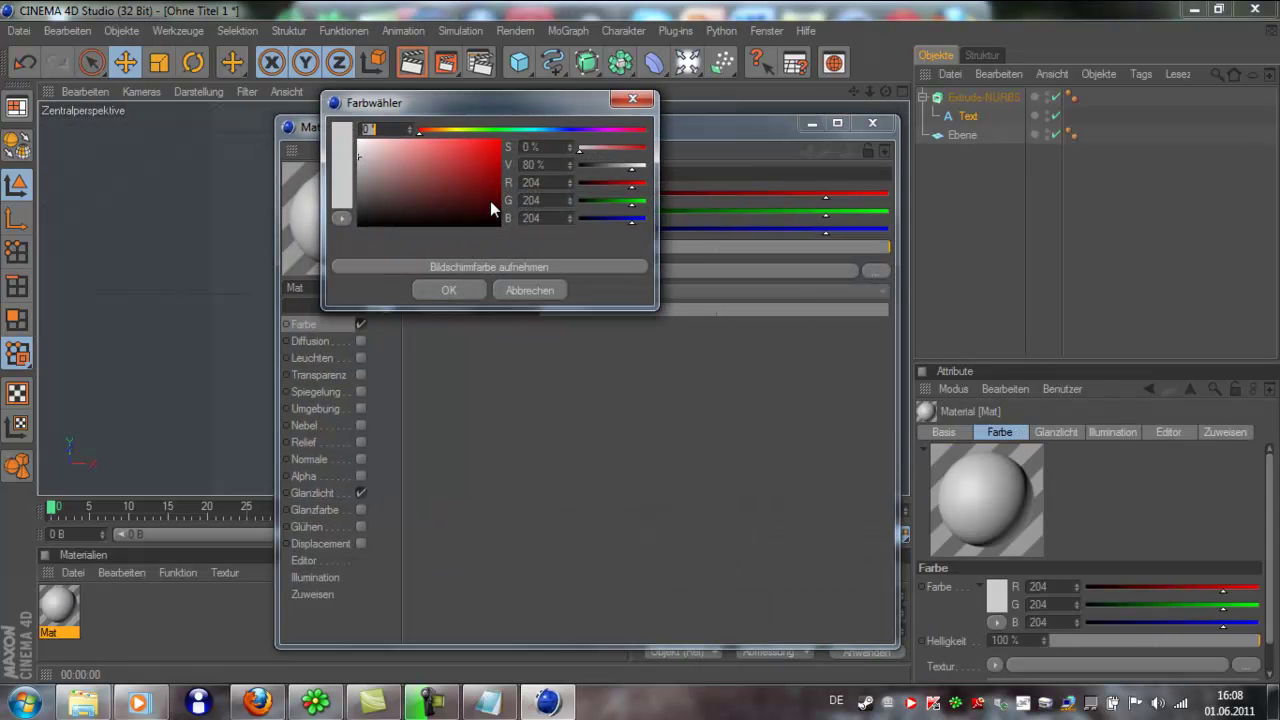
left_click(517, 131)
mouse_move(517, 131)
left_mouse_down()
mouse_move(491, 131)
mouse_move(493, 150)
left_mouse_up()
left_click(449, 290)
Enable Spiegelung reflection at 50% brightness and close the material editor
left_click(360, 392)
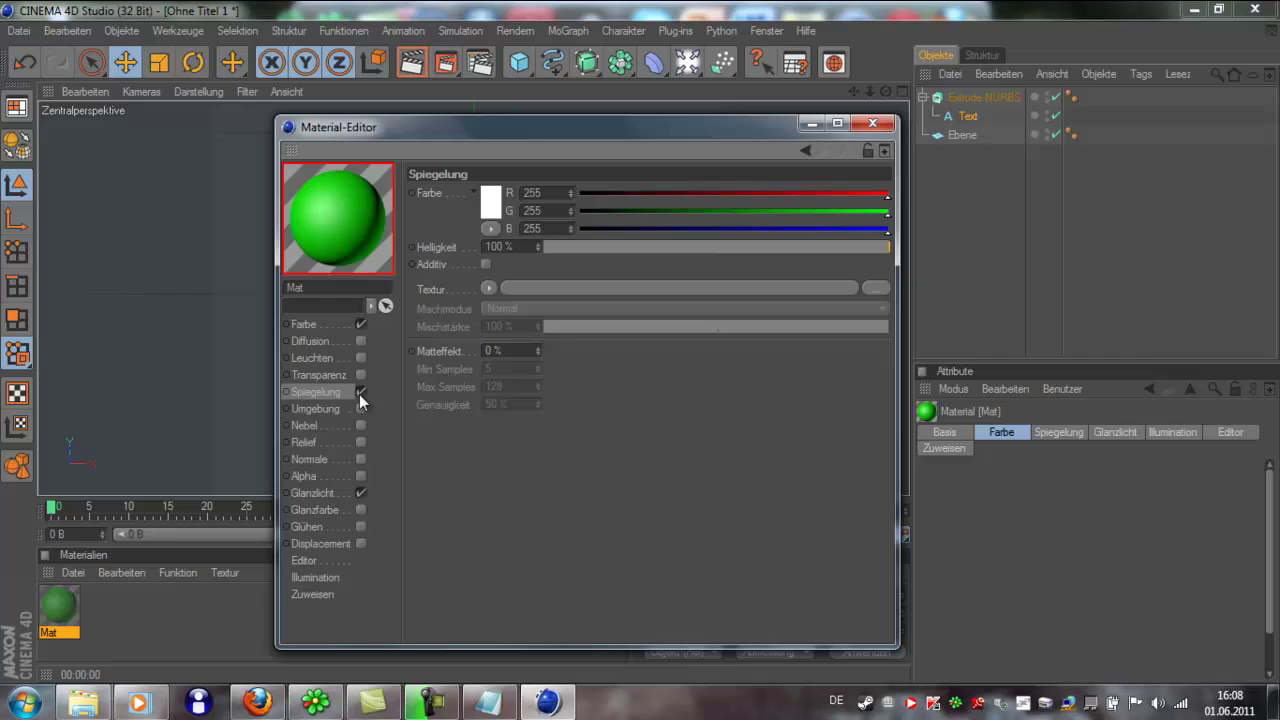
type("50%")
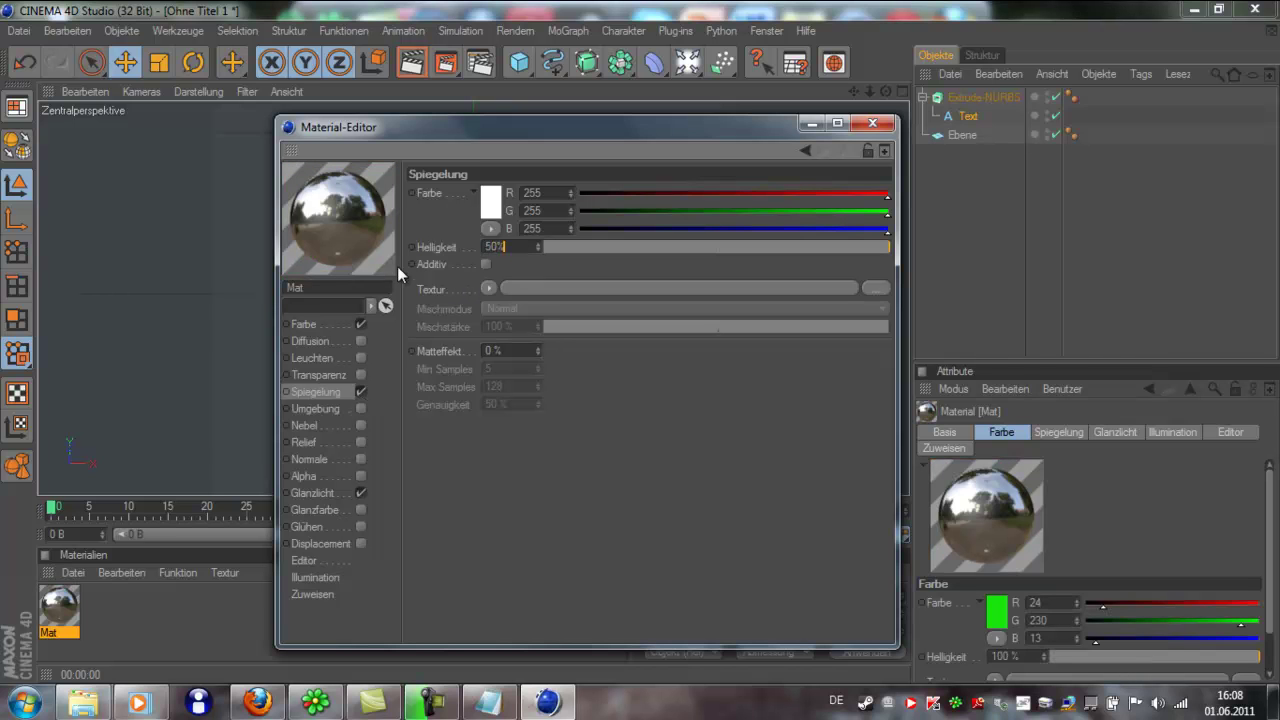
key("Return")
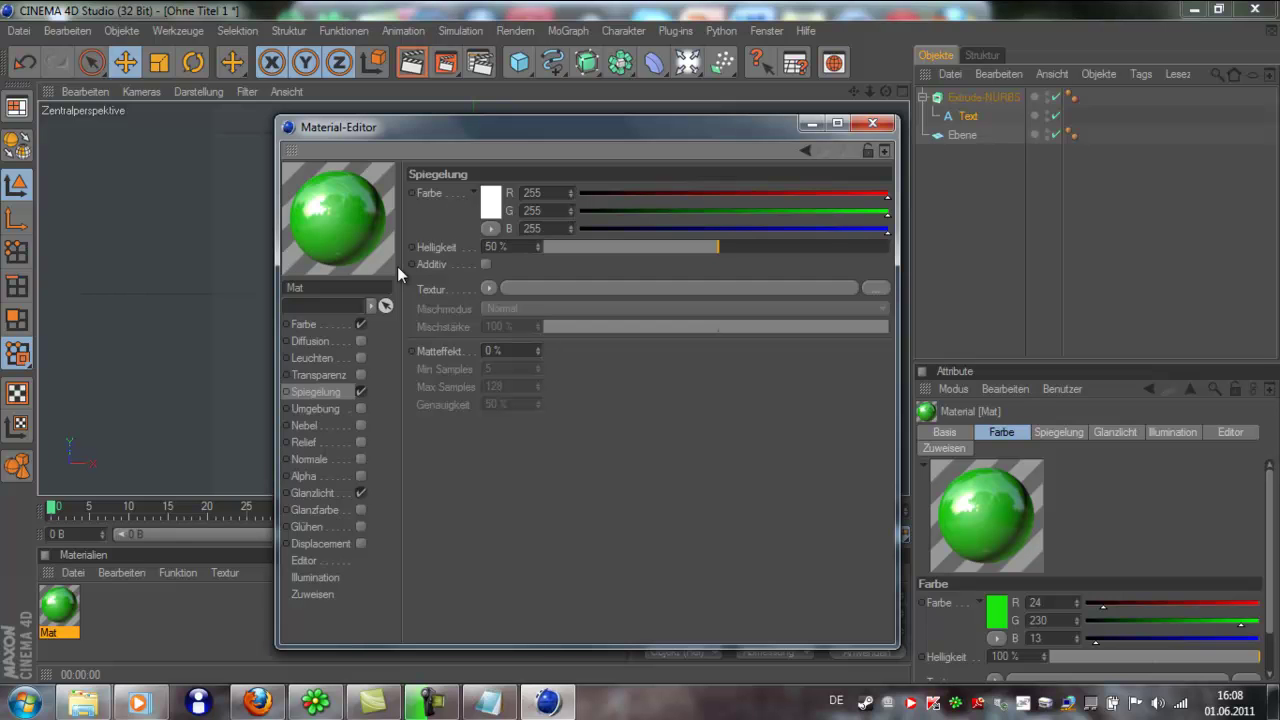
left_click(872, 123)
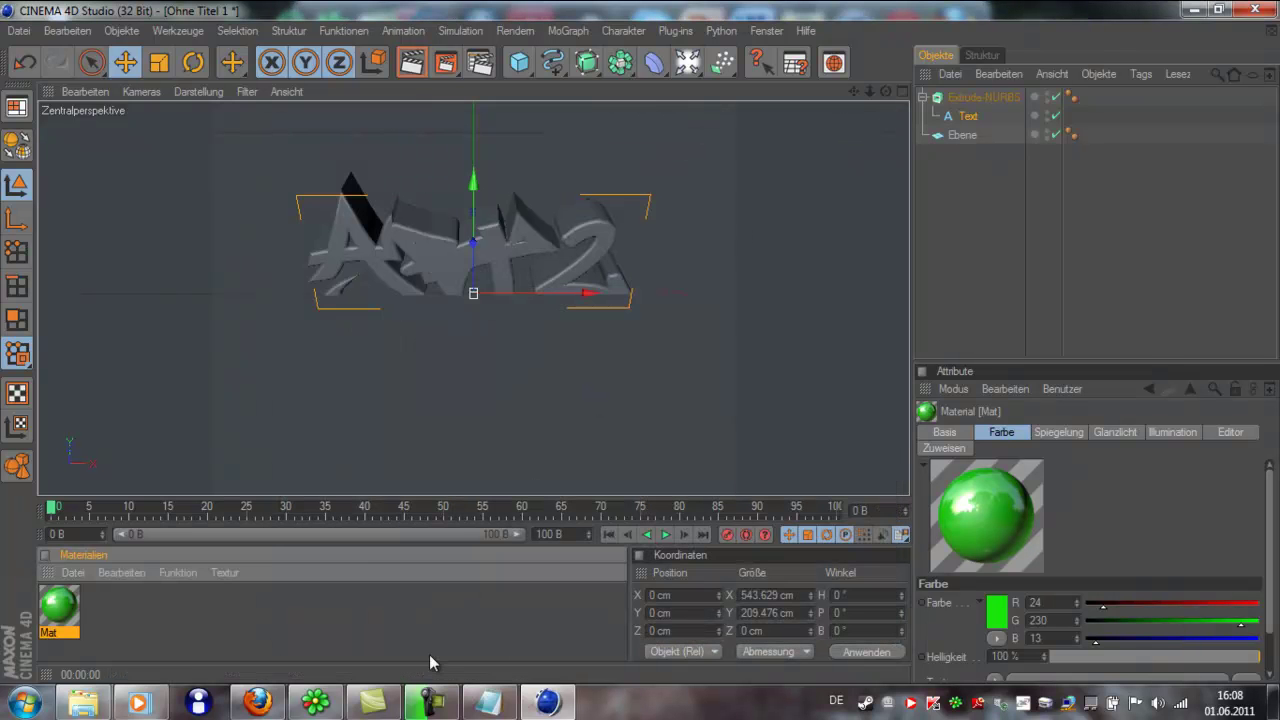
left_click(489, 700)
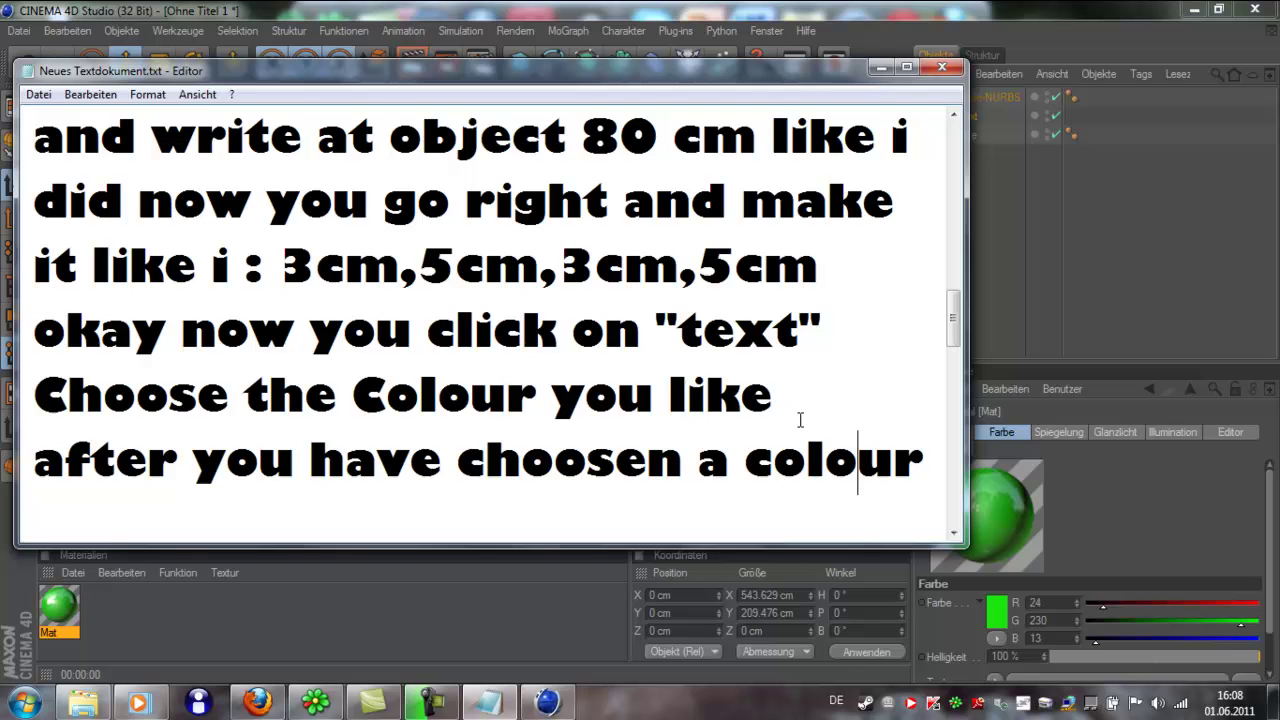
left_click(953, 533)
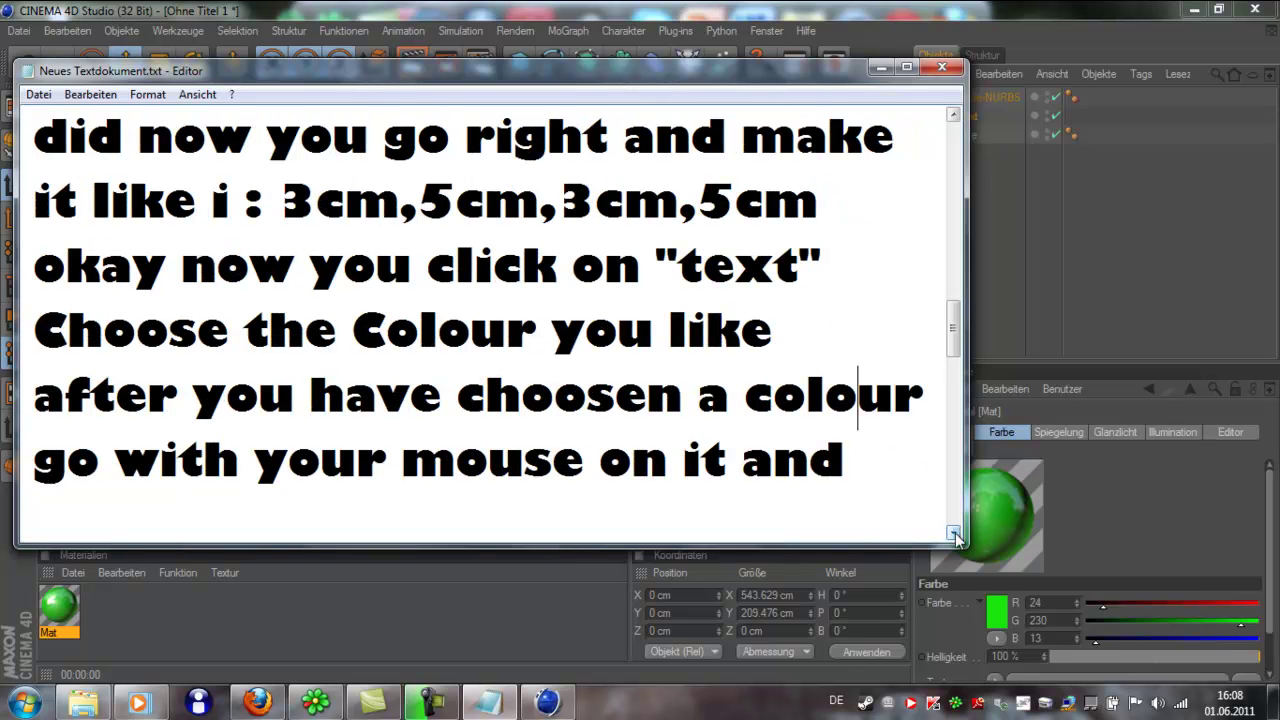
left_click(953, 533)
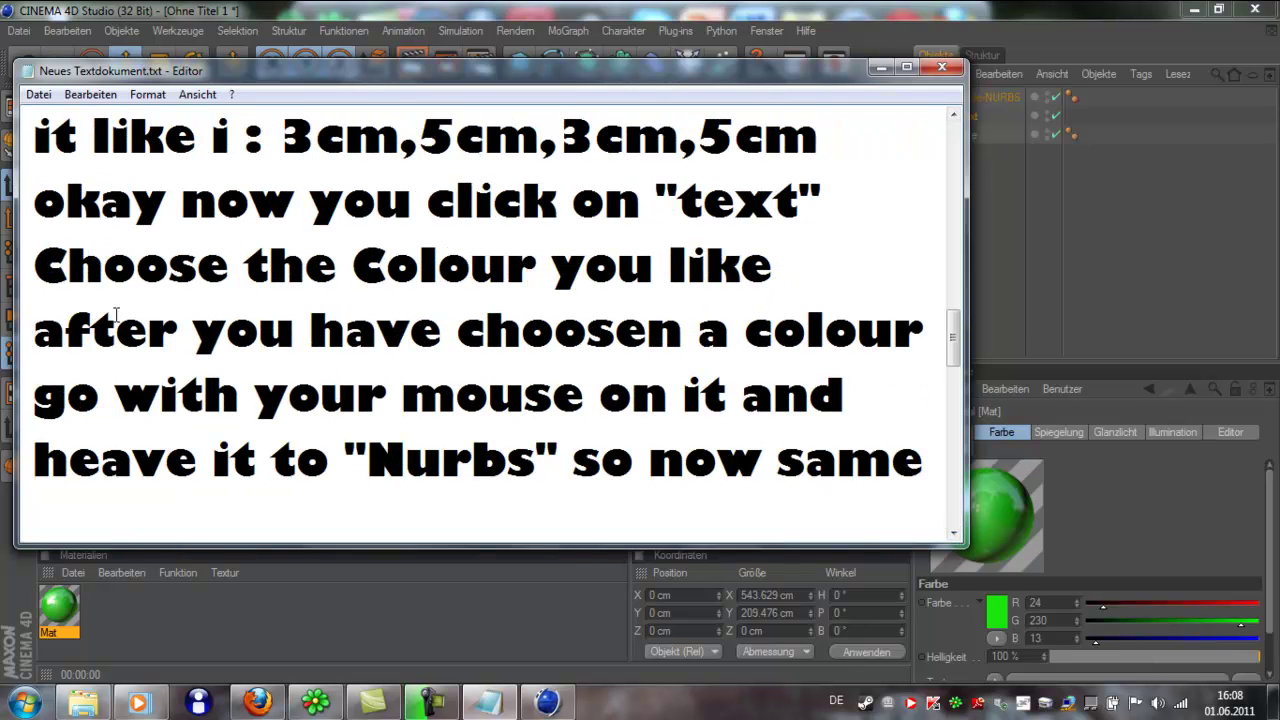
mouse_move(36, 330)
left_mouse_down()
mouse_move(648, 340)
mouse_move(817, 377)
mouse_move(837, 455)
left_mouse_up()
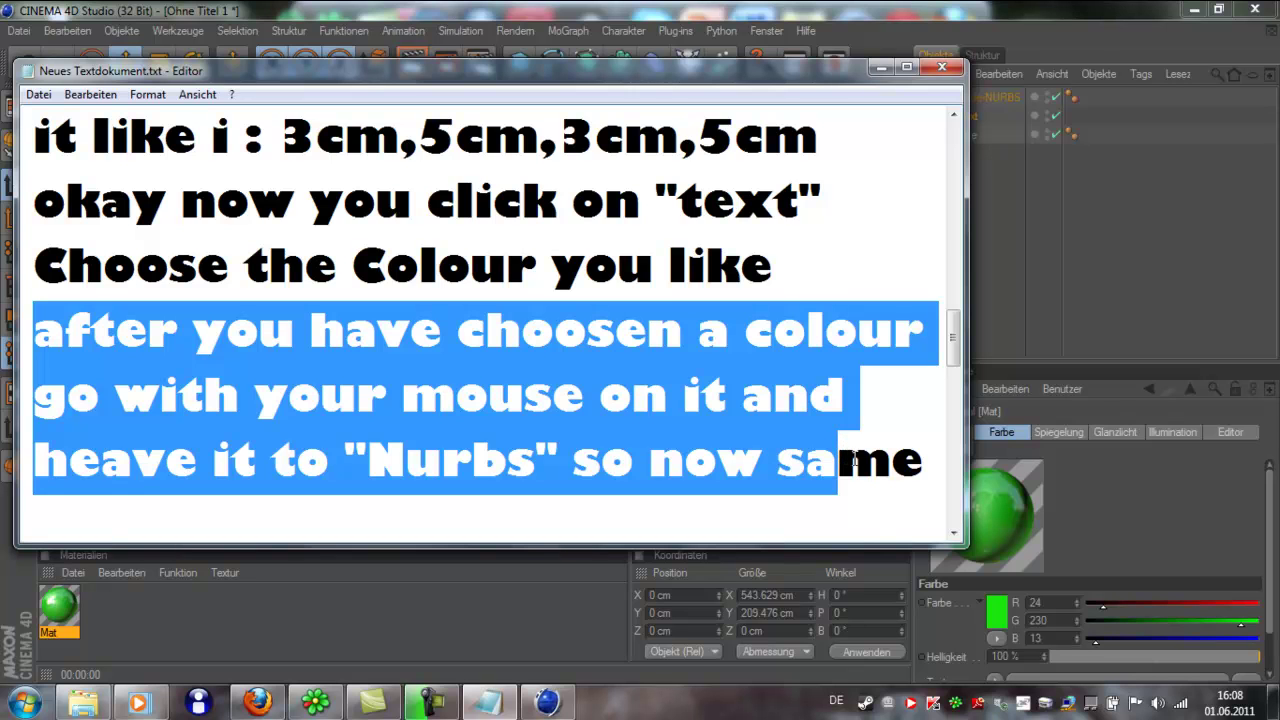
left_click_drag(859, 461, 876, 463)
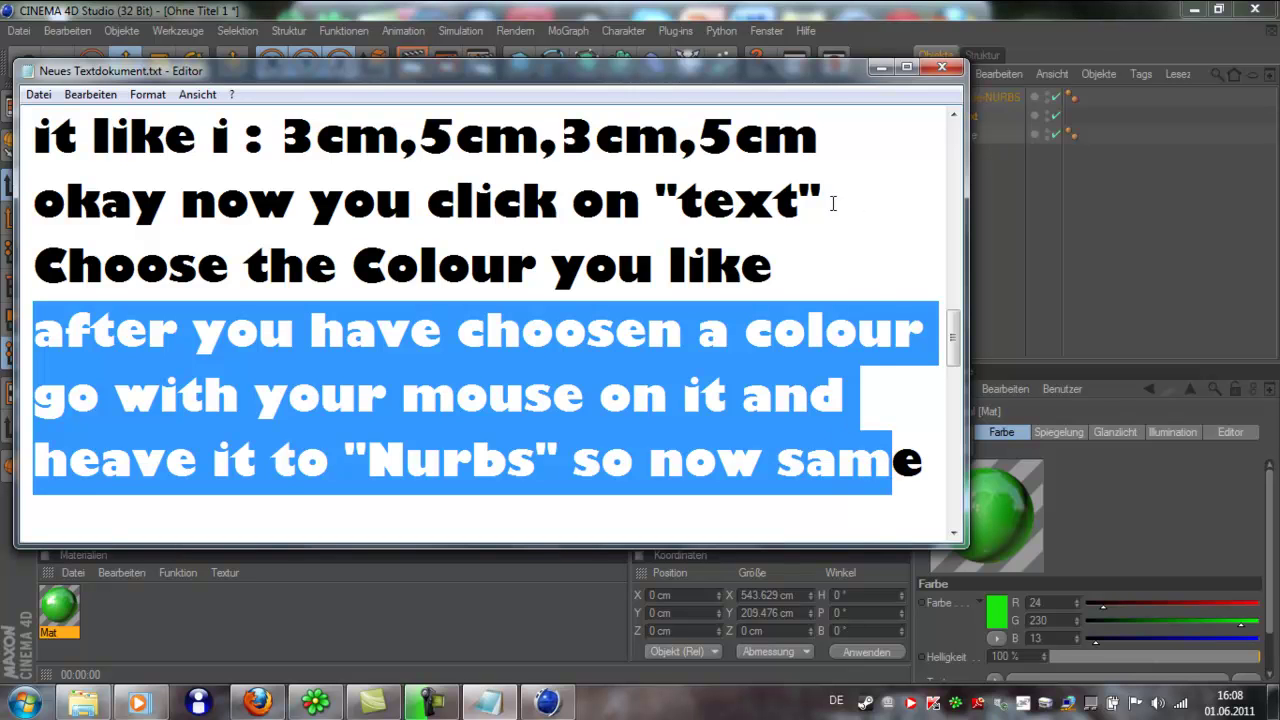
left_click(790, 265)
left_click(879, 70)
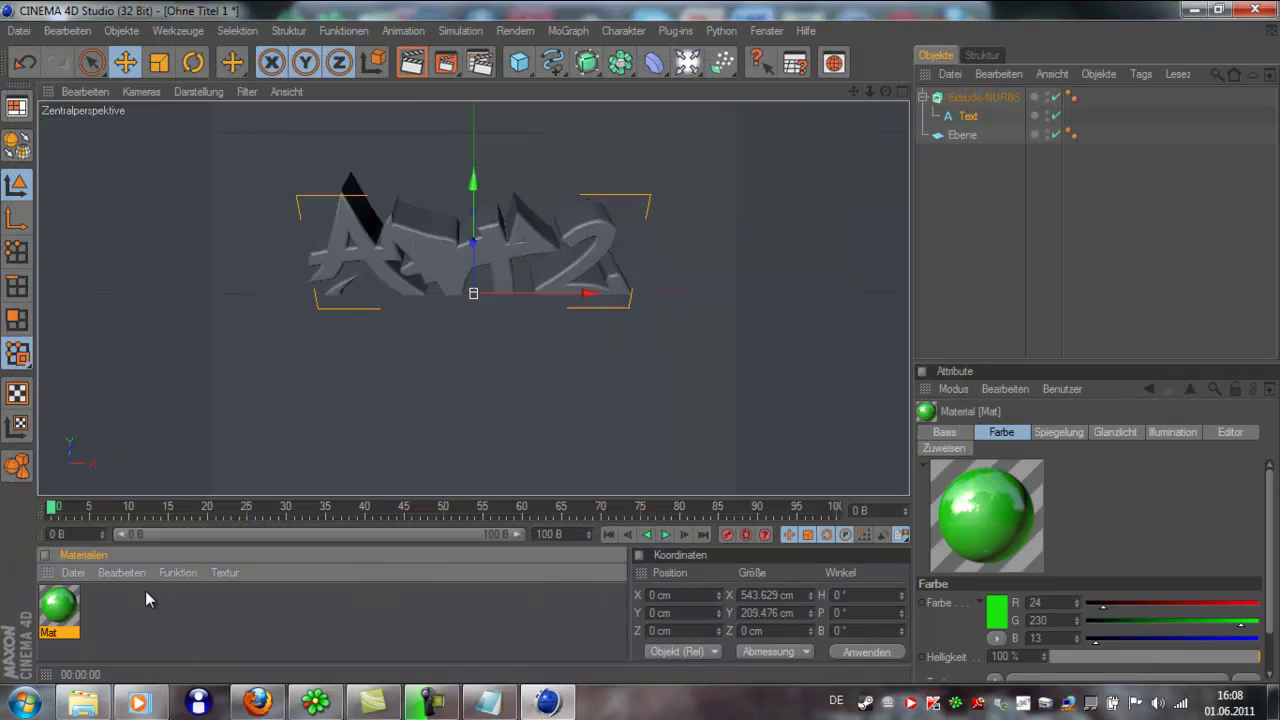
Drop the green Mat material onto Extrude-NURBS so the Art2 lettering turns green
left_click_drag(62, 612, 110, 620)
left_click_drag(925, 135, 962, 98)
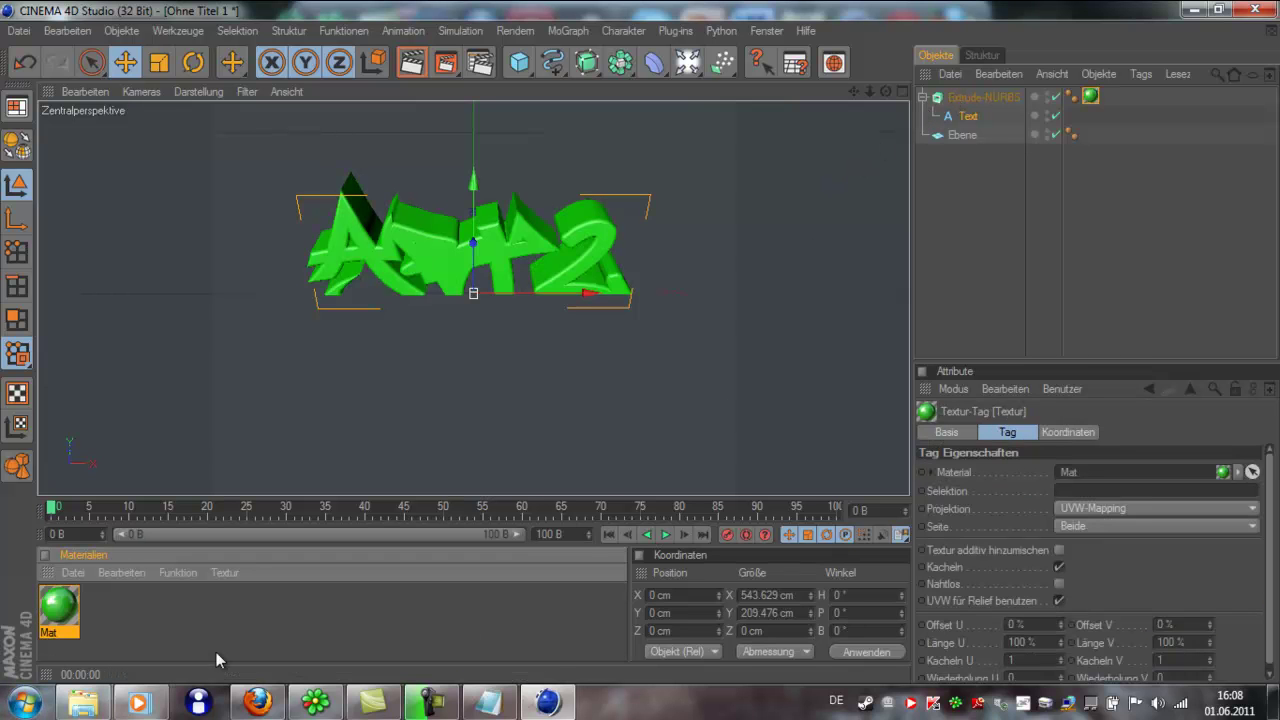
left_click(585, 612)
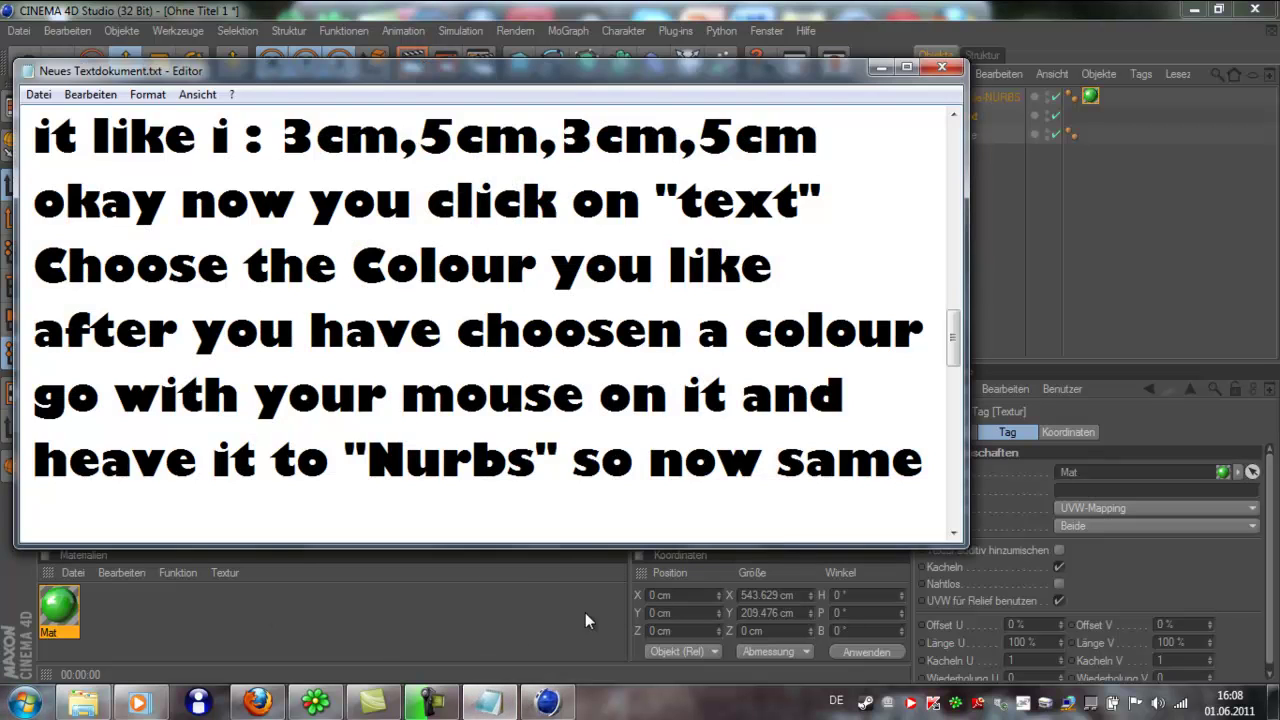
Scroll Notepad to the note about treating the background the same way, then minimize Notepad
left_click_drag(956, 345, 955, 374)
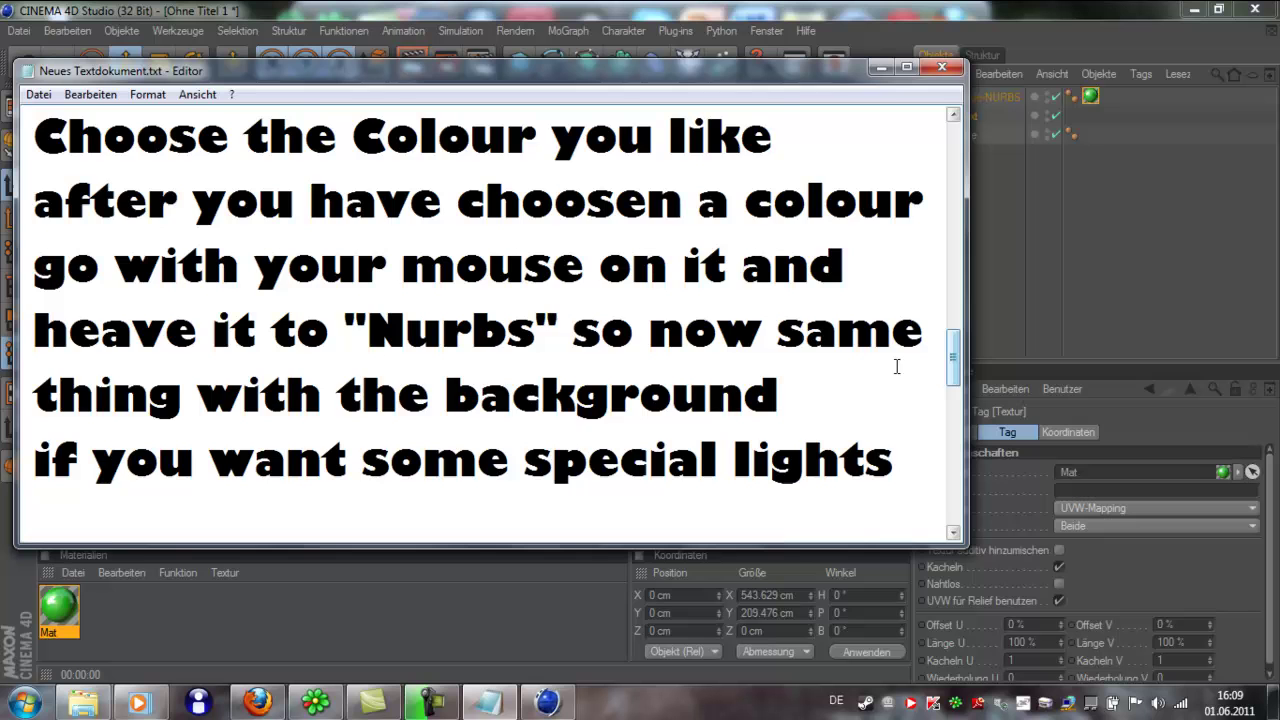
mouse_move(574, 330)
left_mouse_down()
mouse_move(983, 374)
mouse_move(892, 340)
left_mouse_up()
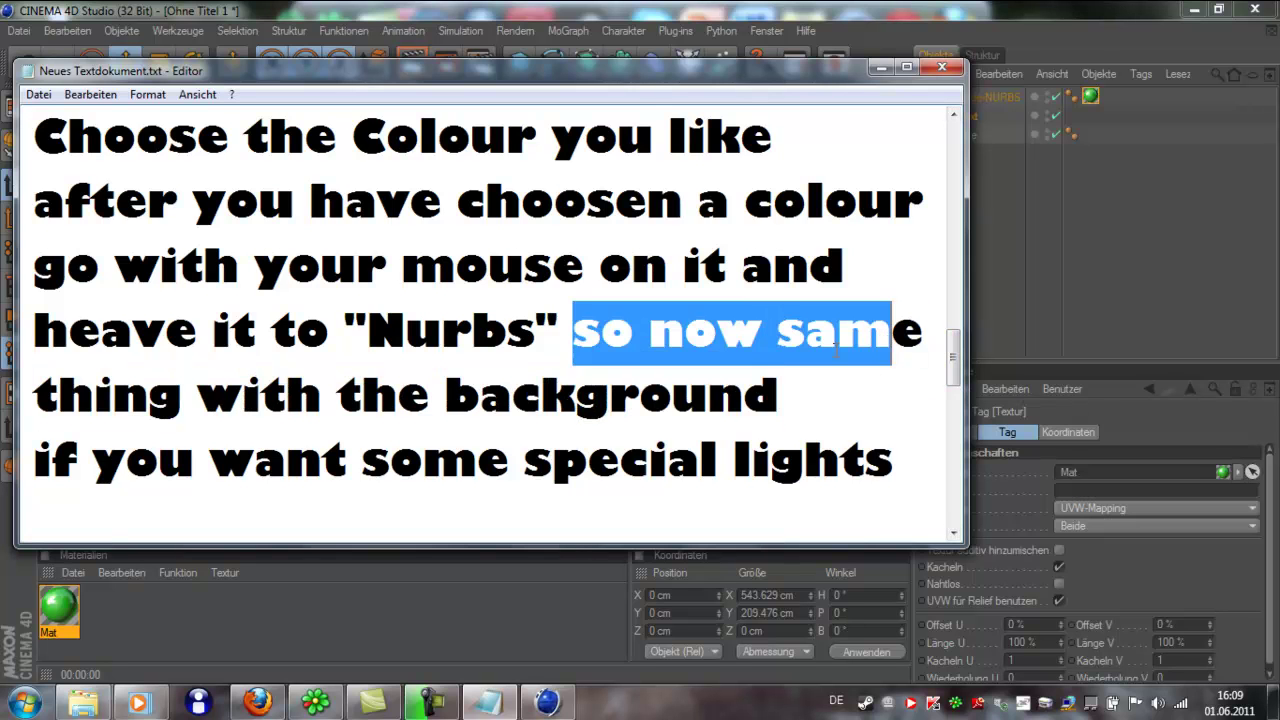
left_click(836, 345)
left_click(877, 68)
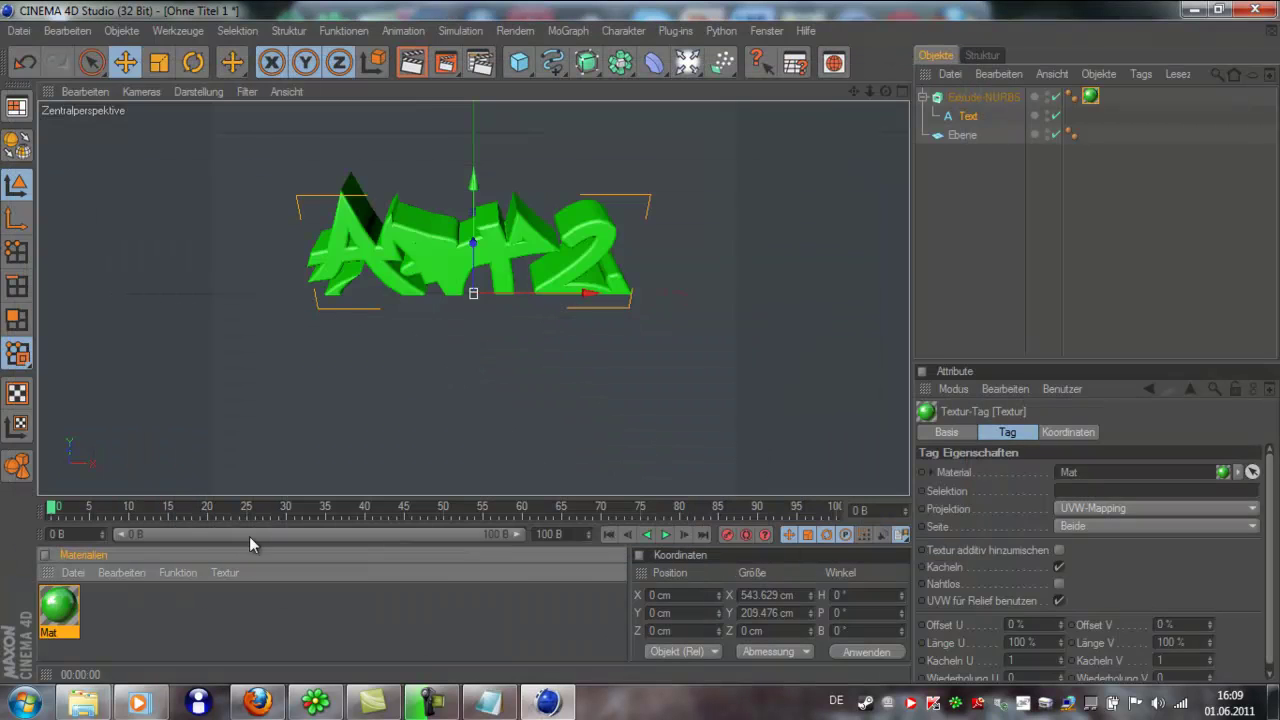
Create a new material Mat.1 with a near-black colour and 50% reflection
double_click(122, 622)
double_click(58, 605)
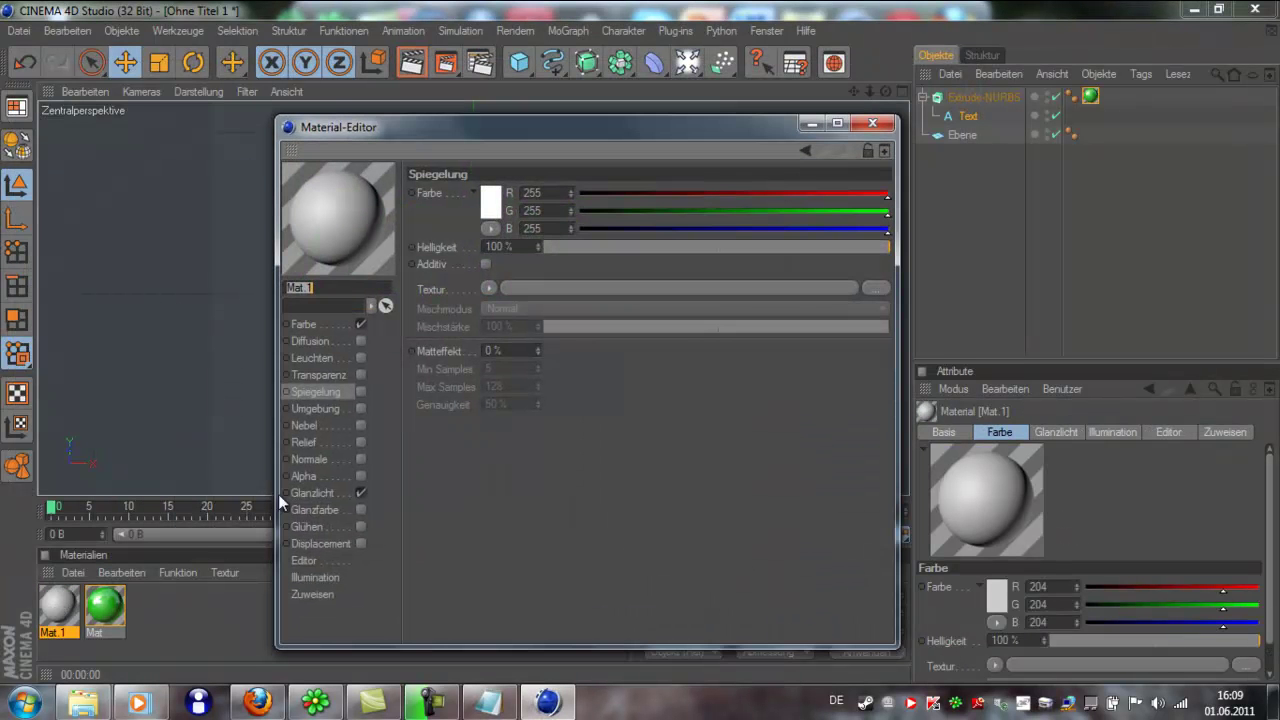
left_click(361, 324)
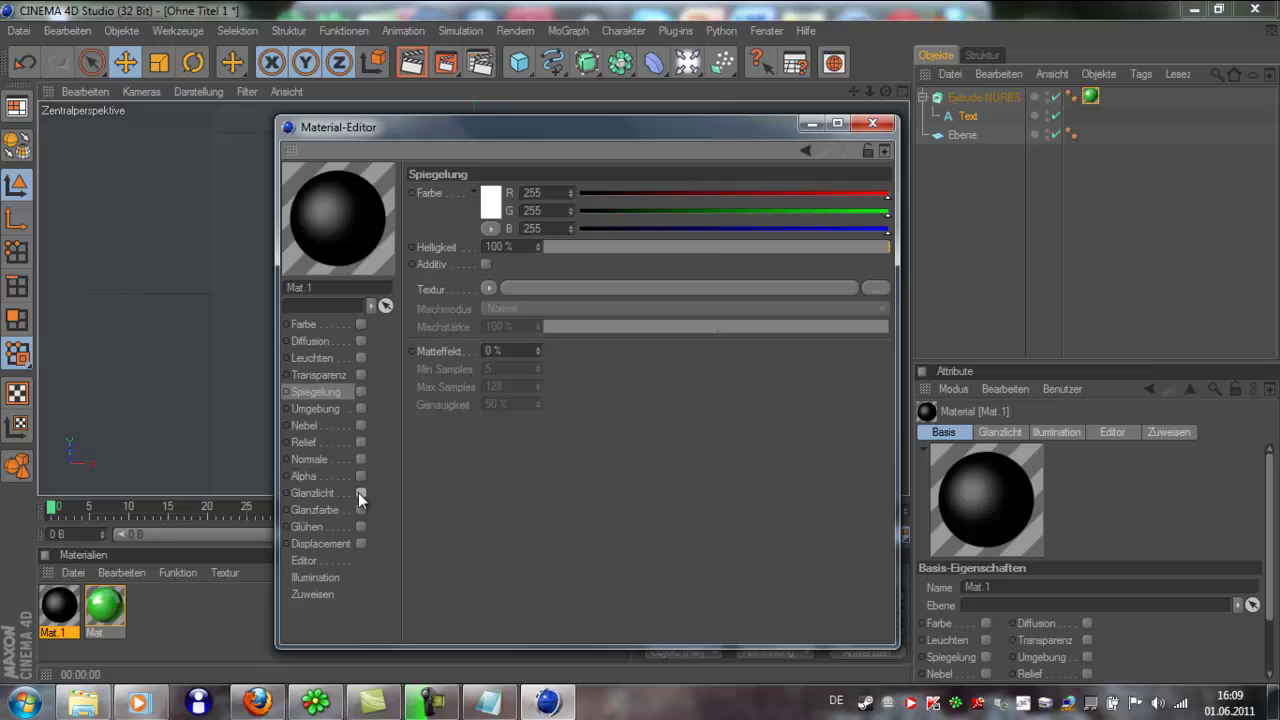
left_click(361, 493)
left_click(361, 324)
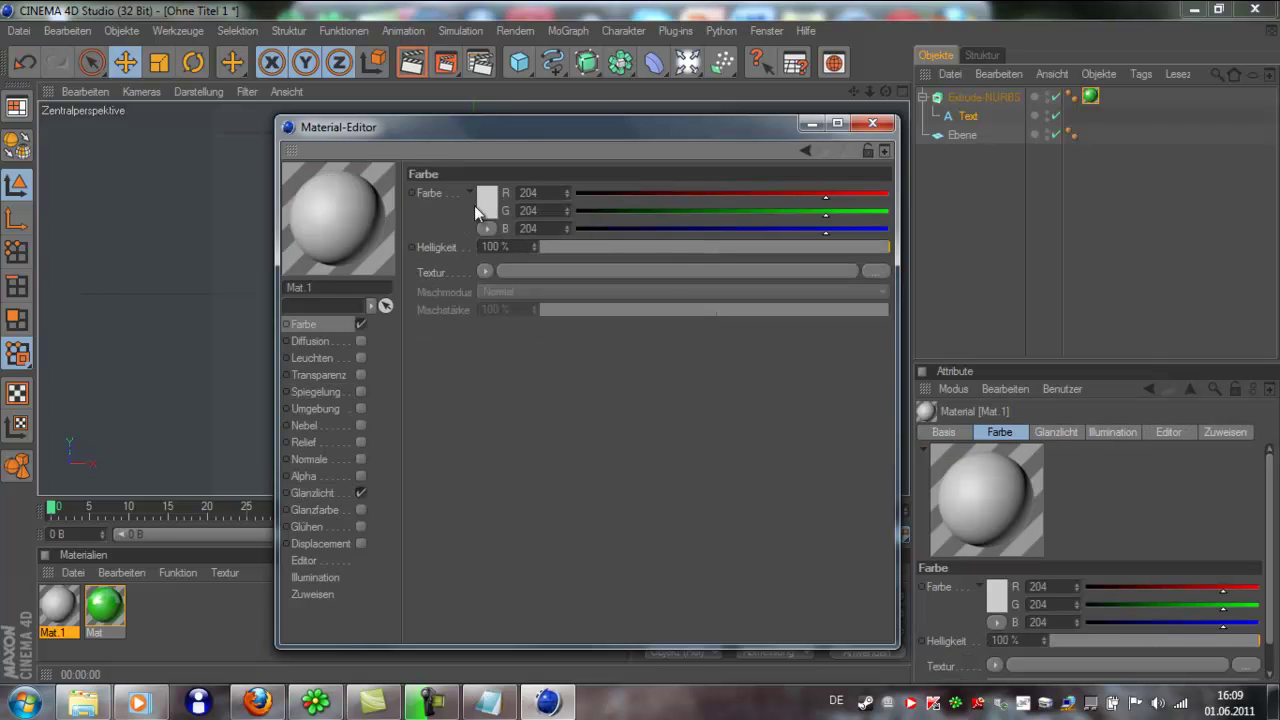
left_click(484, 208)
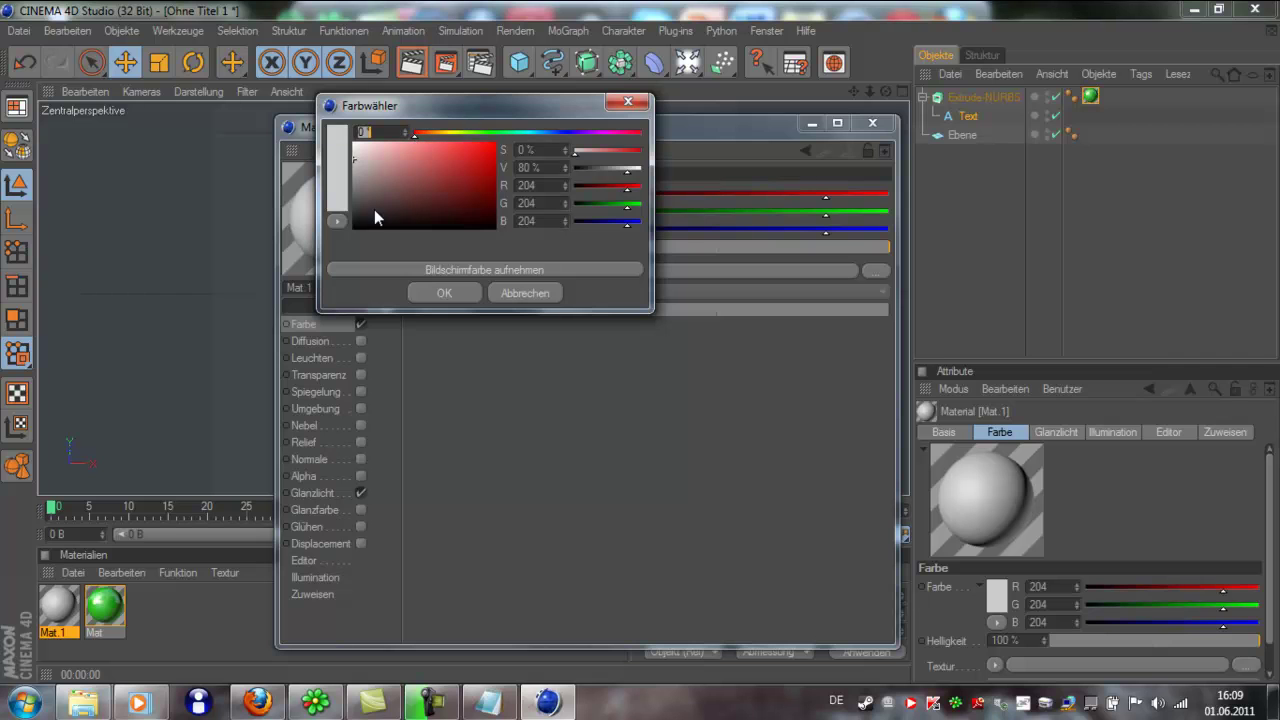
left_click_drag(360, 220, 363, 216)
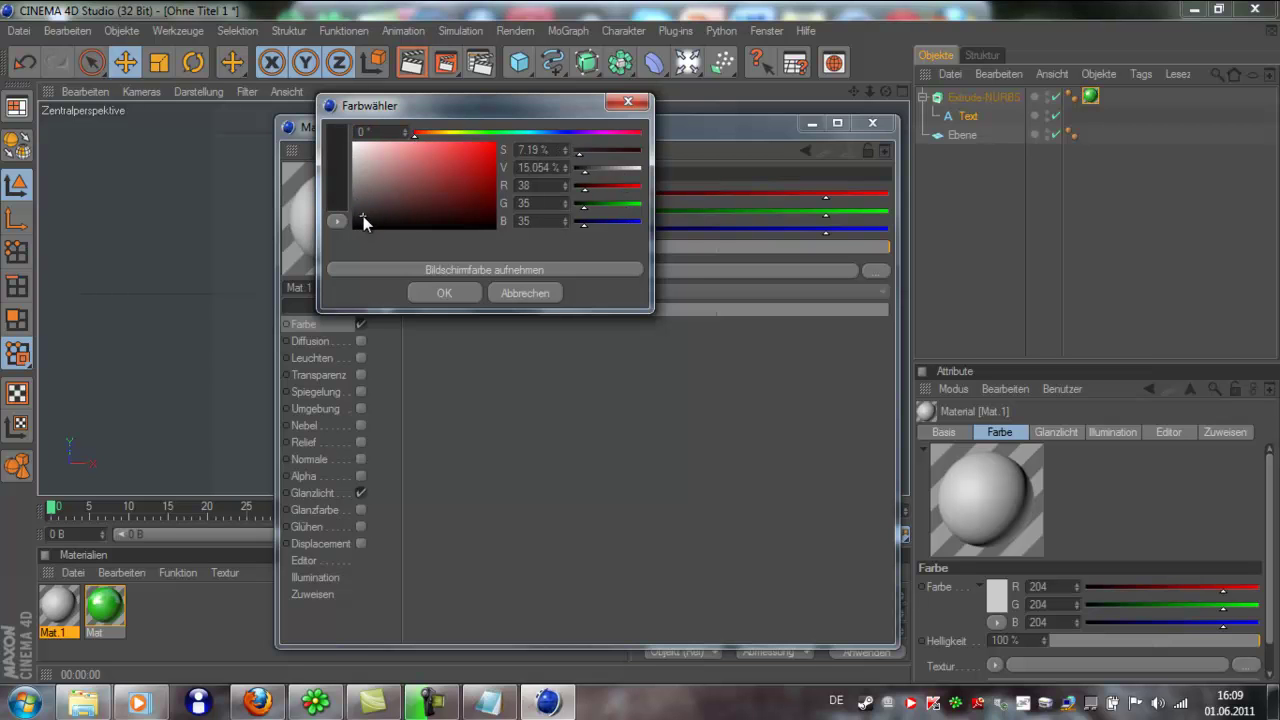
left_click(443, 294)
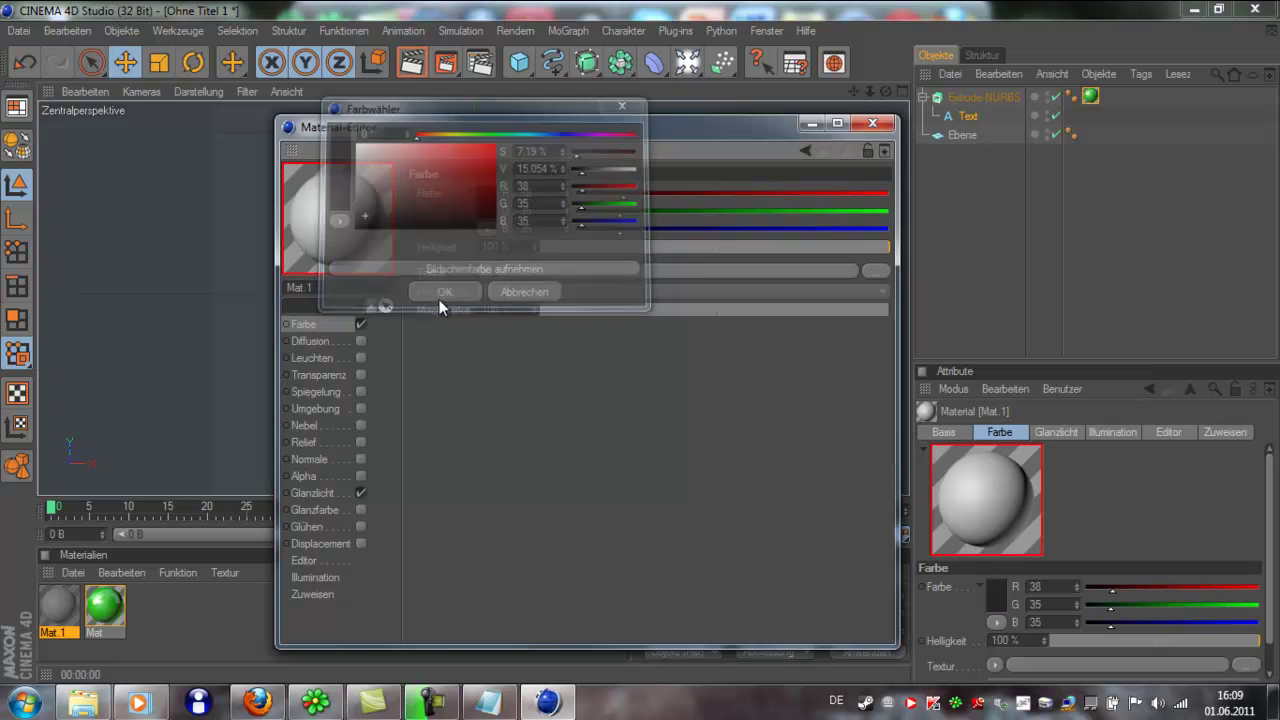
left_click(360, 391)
type("50%")
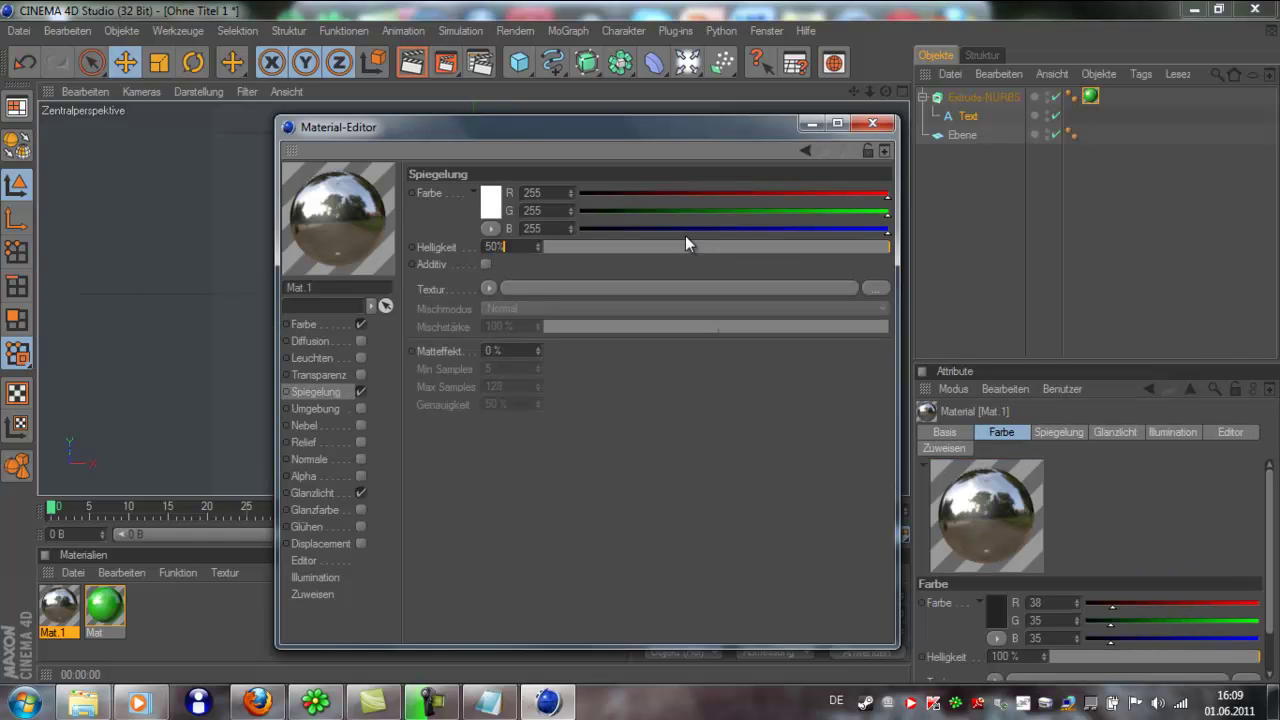
key("Return")
left_click(872, 122)
Apply Mat.1 to the Ebene plane and render to see the mirrored green text
left_click_drag(45, 622, 983, 140)
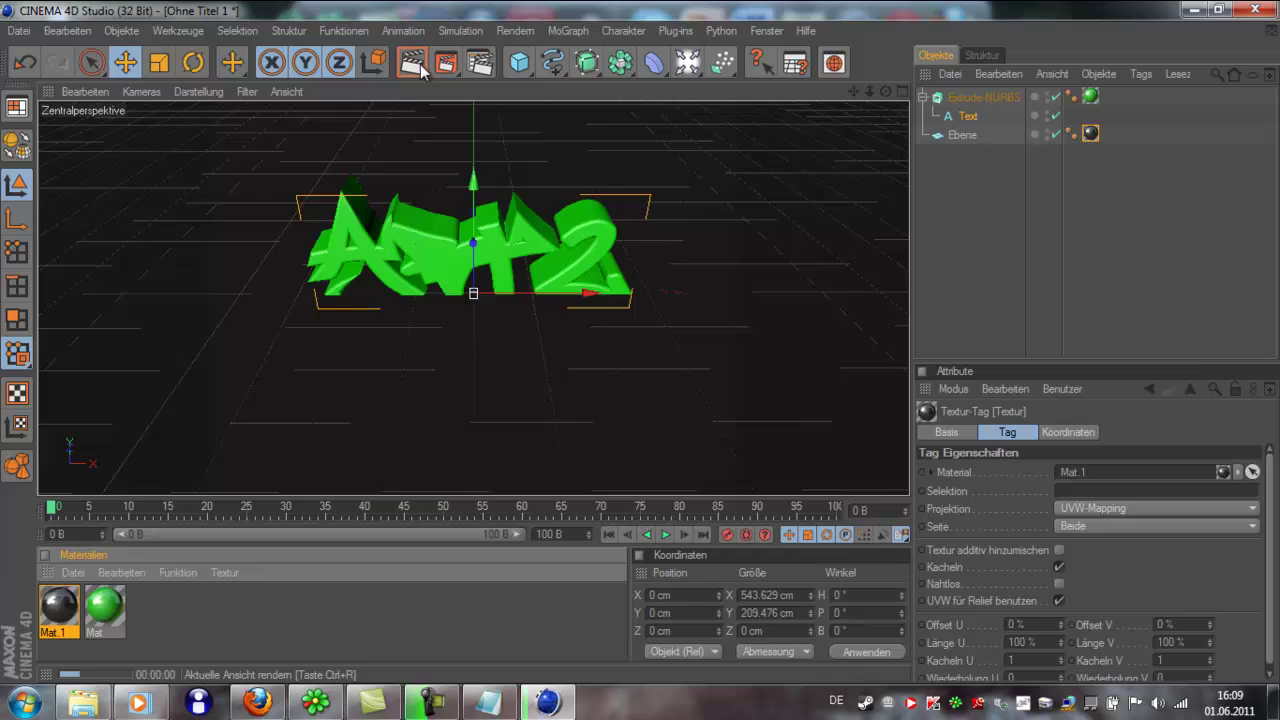
left_click(434, 72)
left_click(446, 68)
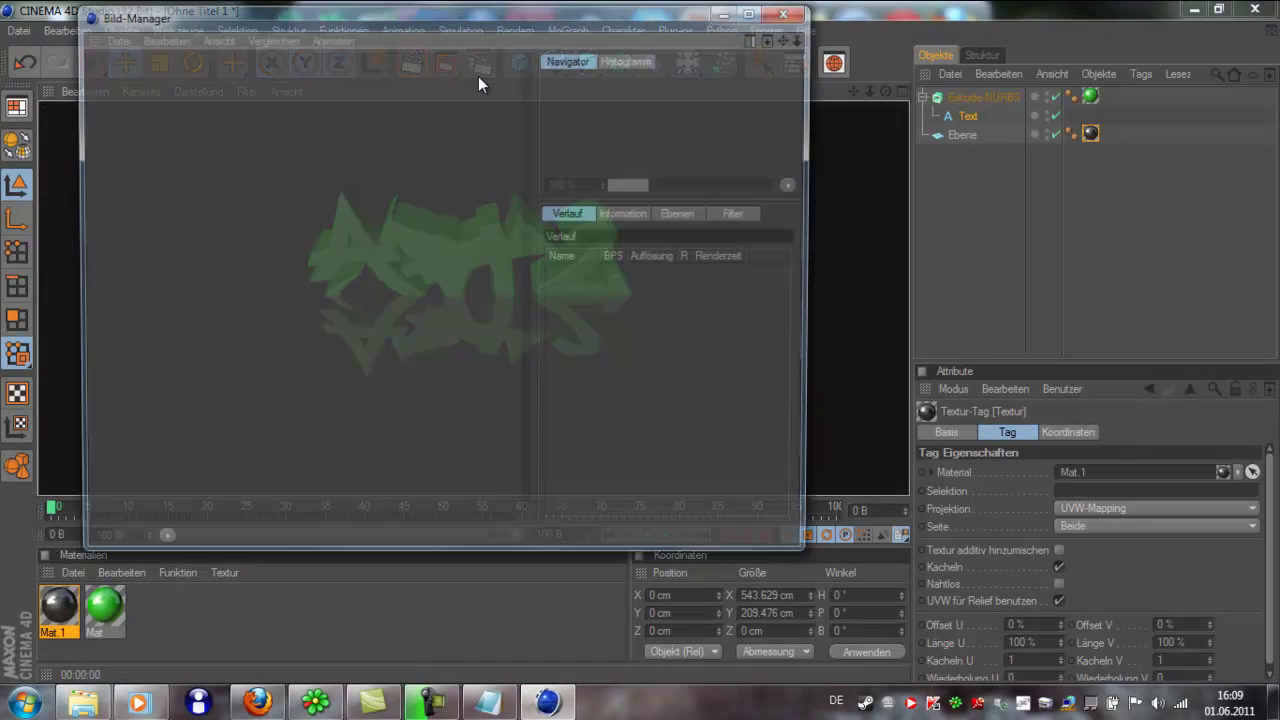
left_click(790, 12)
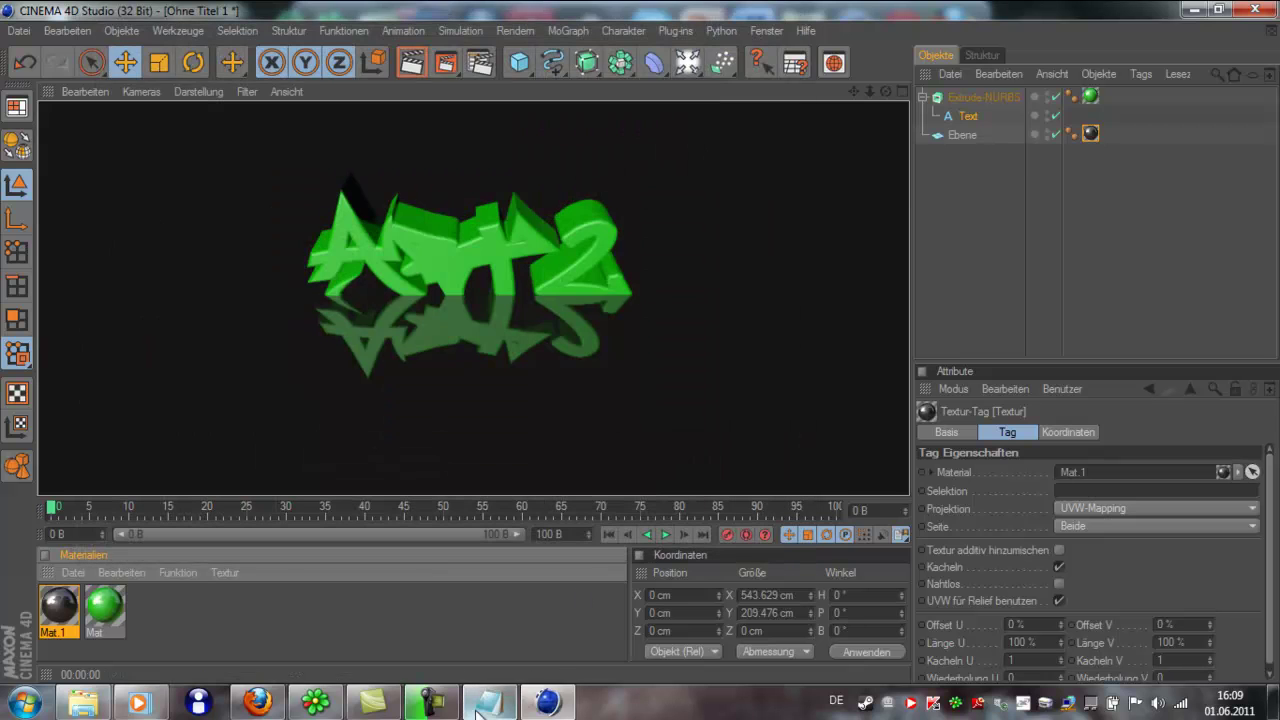
left_click(478, 705)
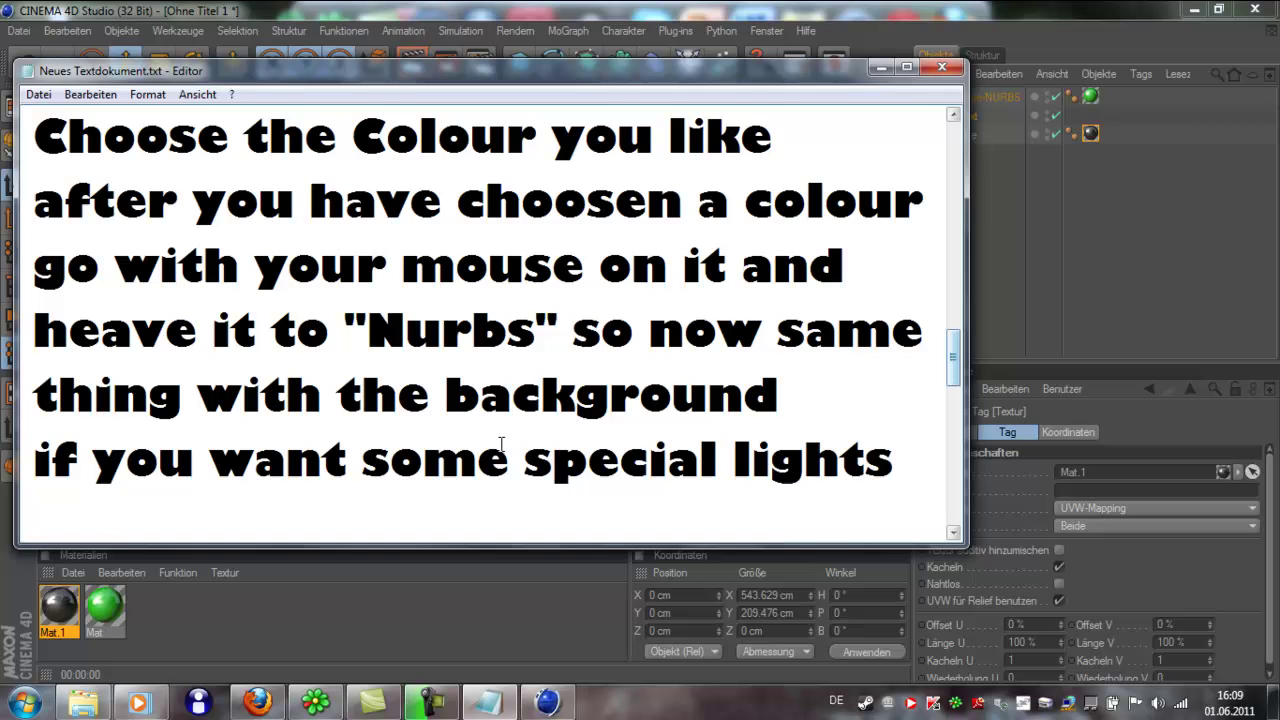
Read the special-lights instructions in the notes, then minimize Notepad
mouse_move(33, 460)
left_mouse_down()
mouse_move(886, 470)
mouse_move(828, 260)
left_mouse_up()
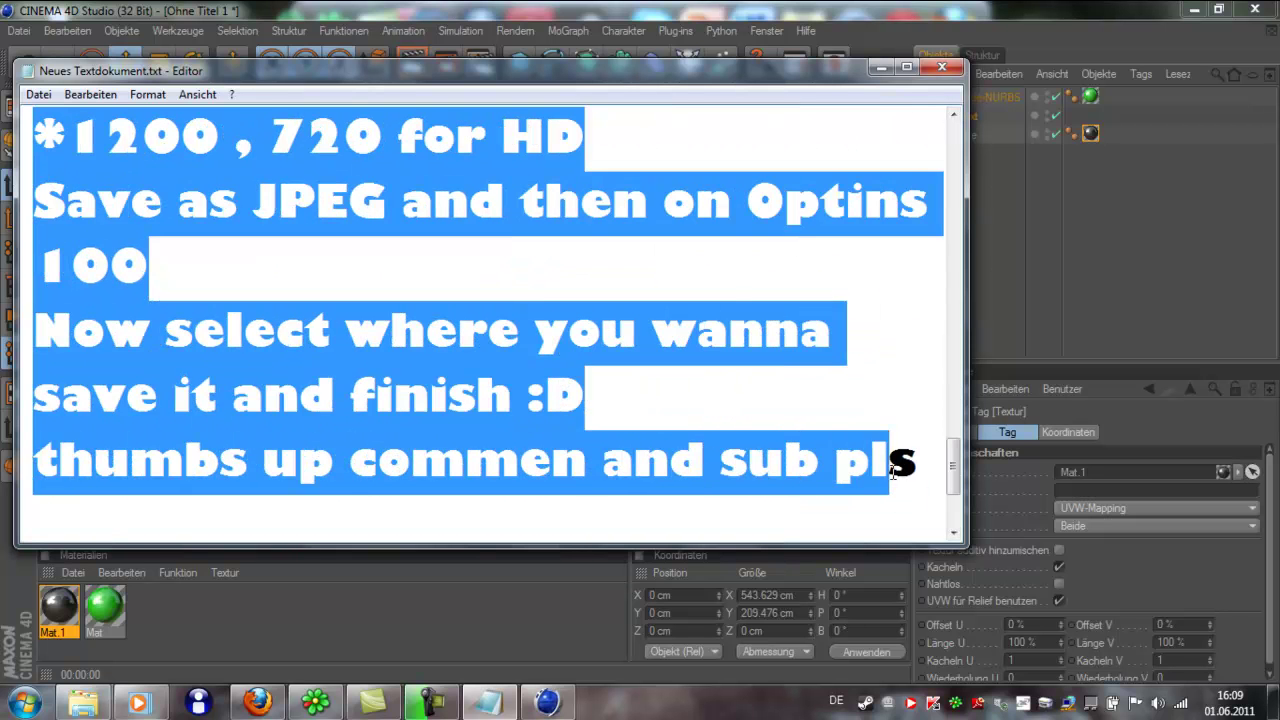
left_click(800, 166)
scroll(725, 233, "up", 1)
scroll(725, 233, "up", 2)
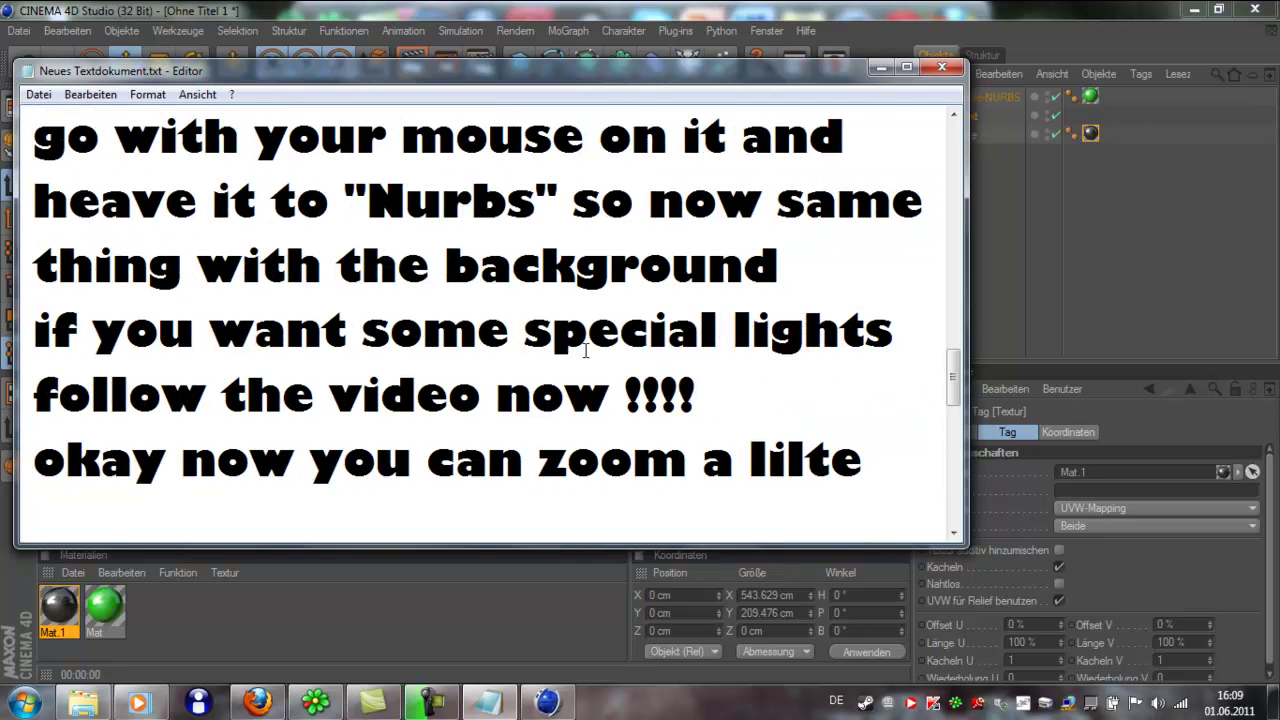
mouse_move(40, 330)
left_mouse_down()
mouse_move(350, 332)
mouse_move(786, 391)
left_mouse_up()
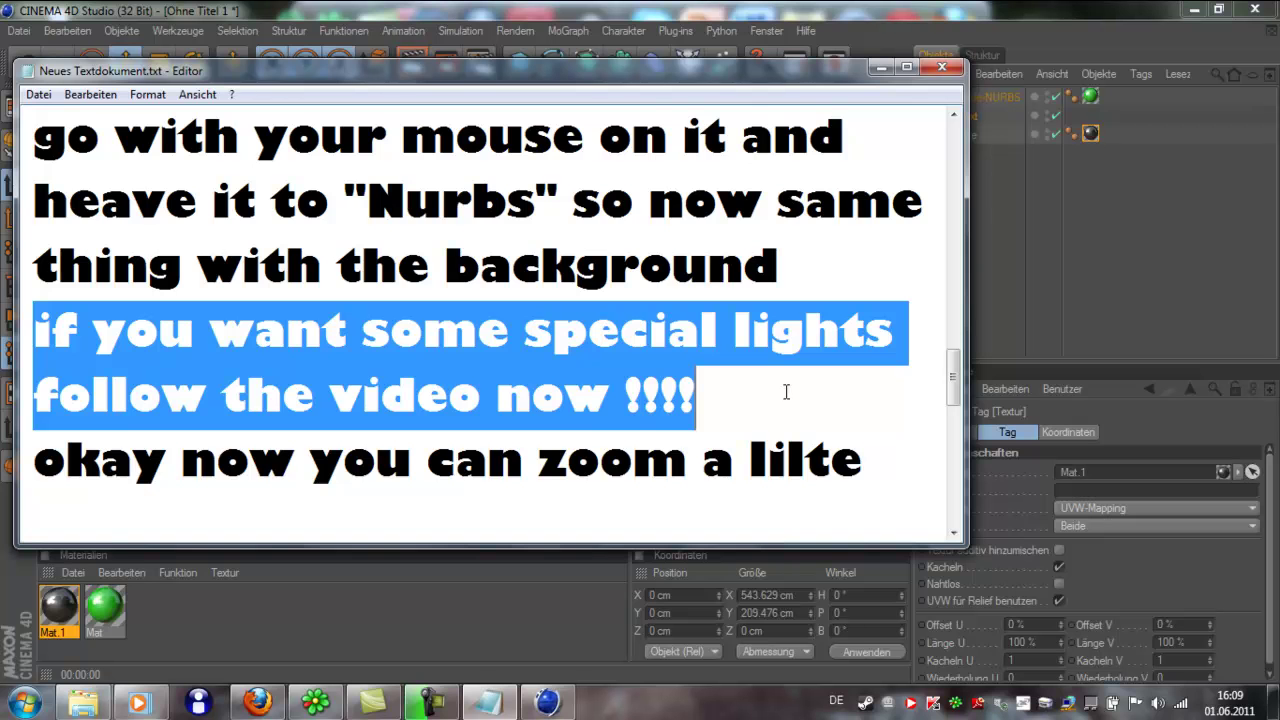
left_click(870, 382)
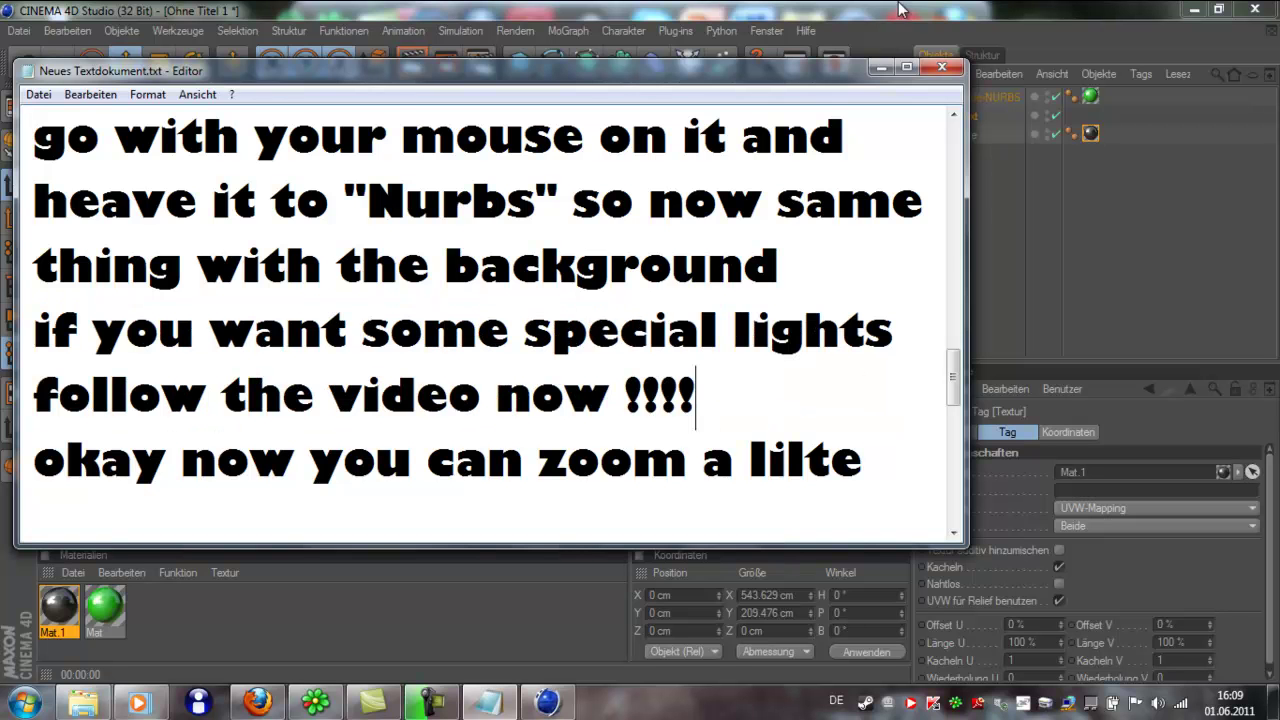
left_click(880, 68)
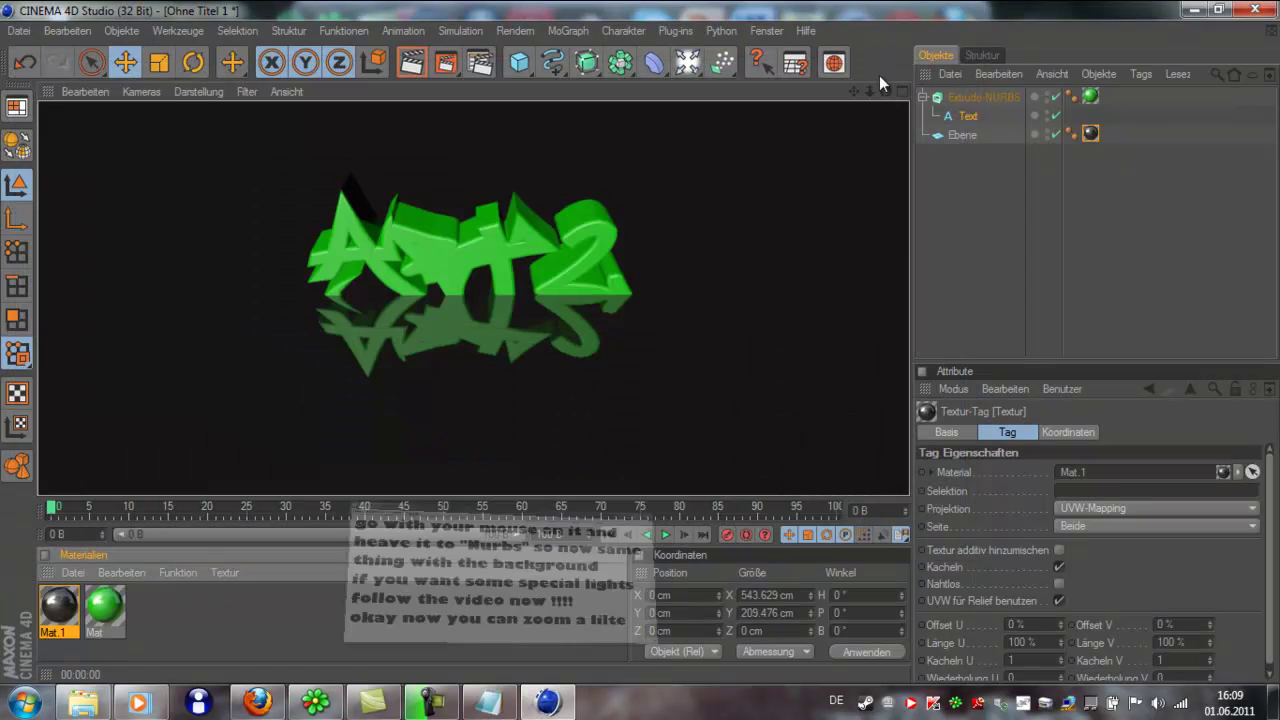
Add a Licht point light and raise it to Y 263.712 cm above the Art2 text
left_click(688, 72)
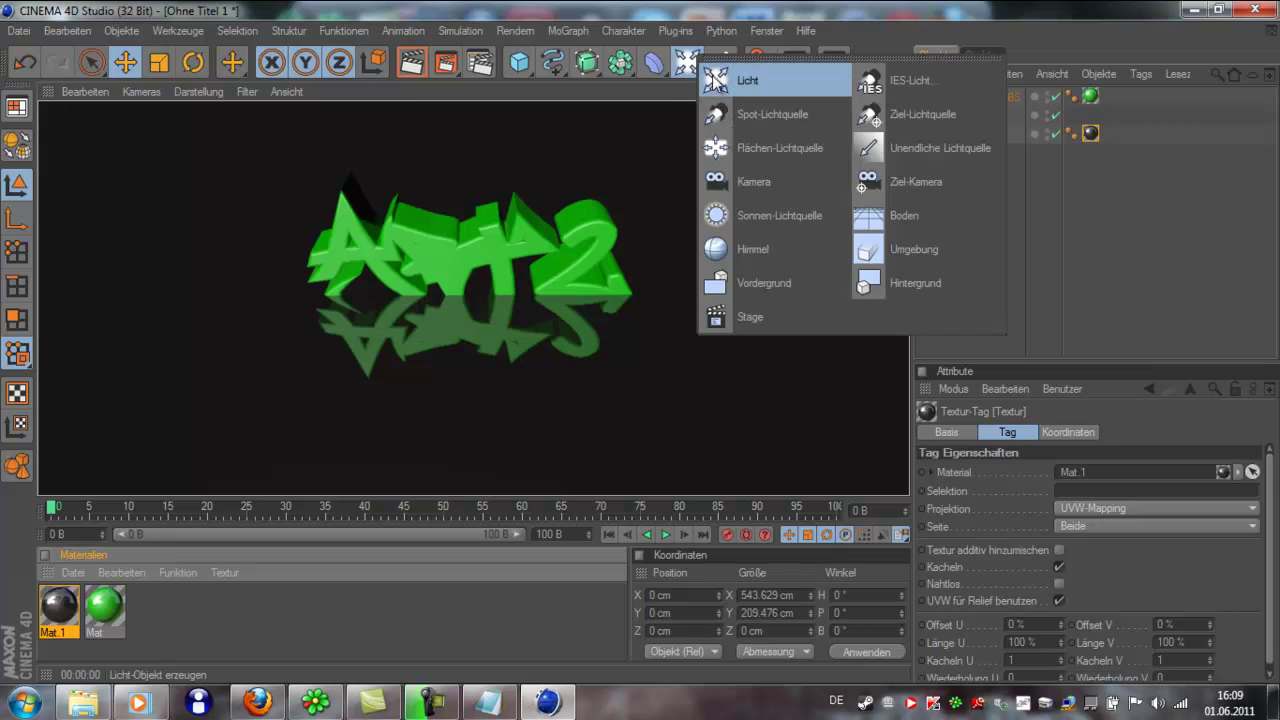
left_click(728, 84)
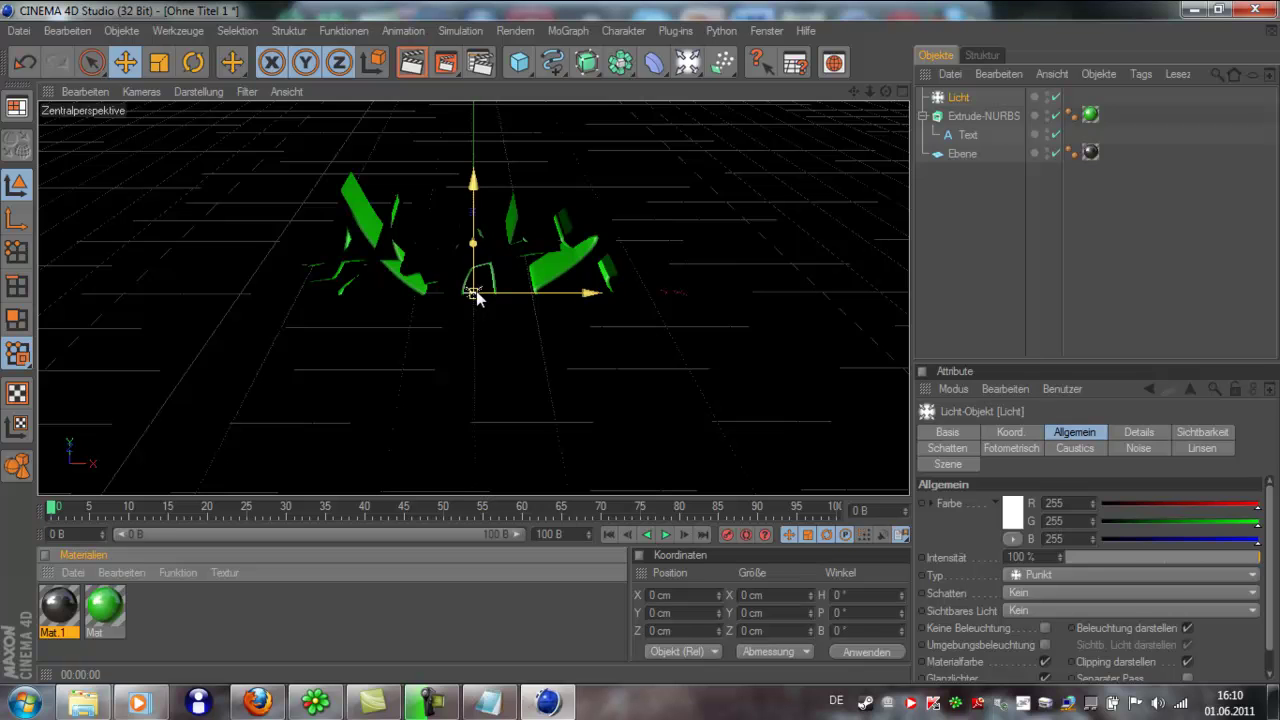
mouse_move(475, 297)
left_mouse_down()
mouse_move(651, 351)
mouse_move(623, 354)
mouse_move(443, 251)
mouse_move(640, 337)
mouse_move(641, 350)
left_mouse_up()
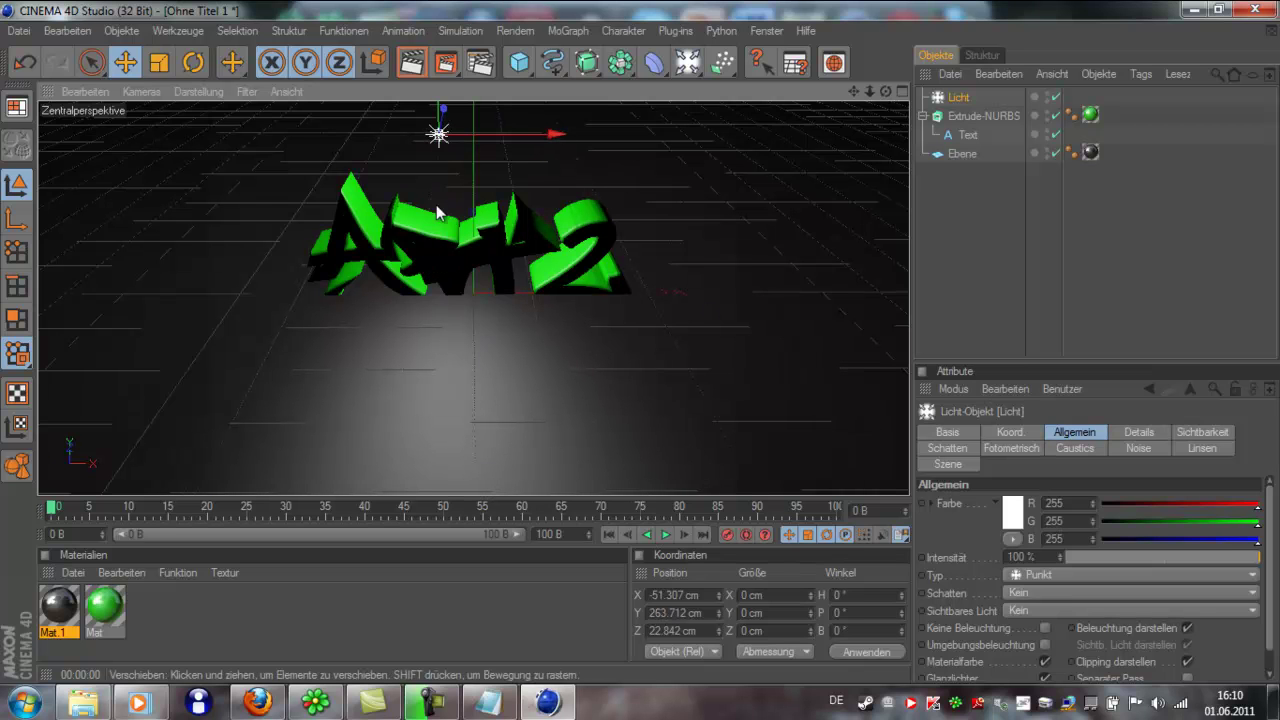
Test-render the Gelbgrün 1 and Gelbgrün 2 lens glows, then settle on the blue Blau 1 glow
left_click(1194, 446)
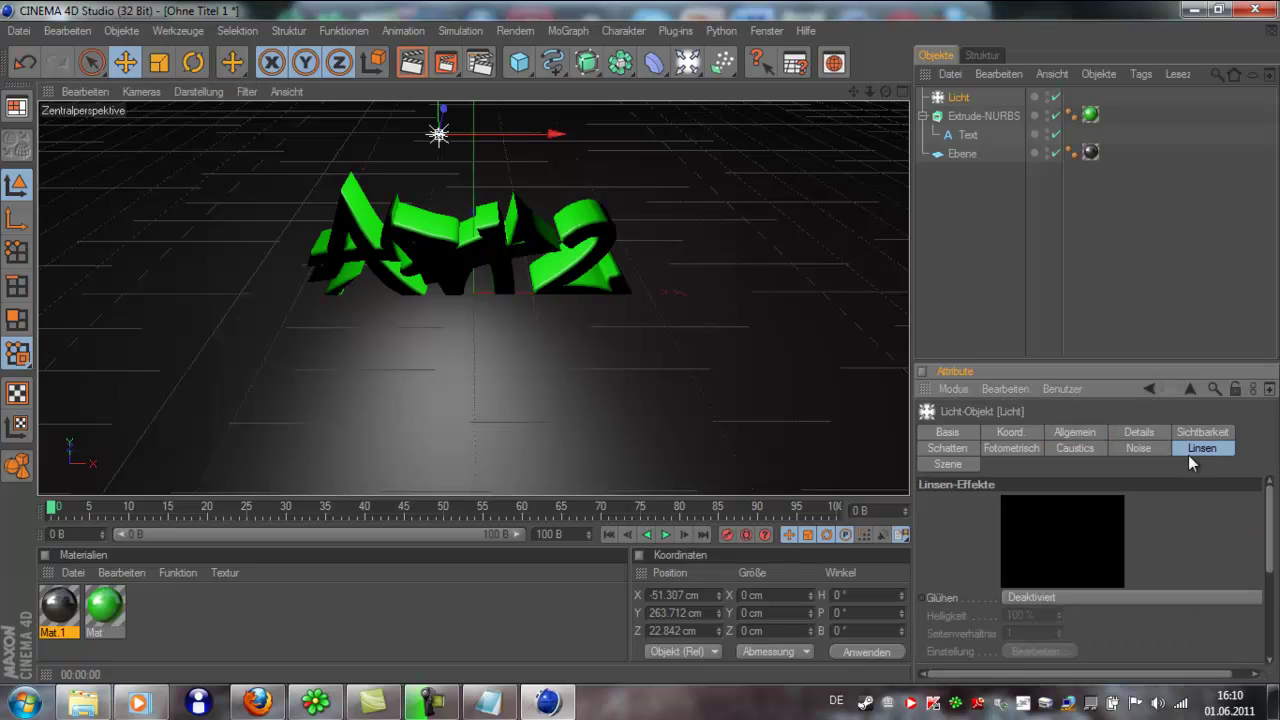
left_click(1139, 599)
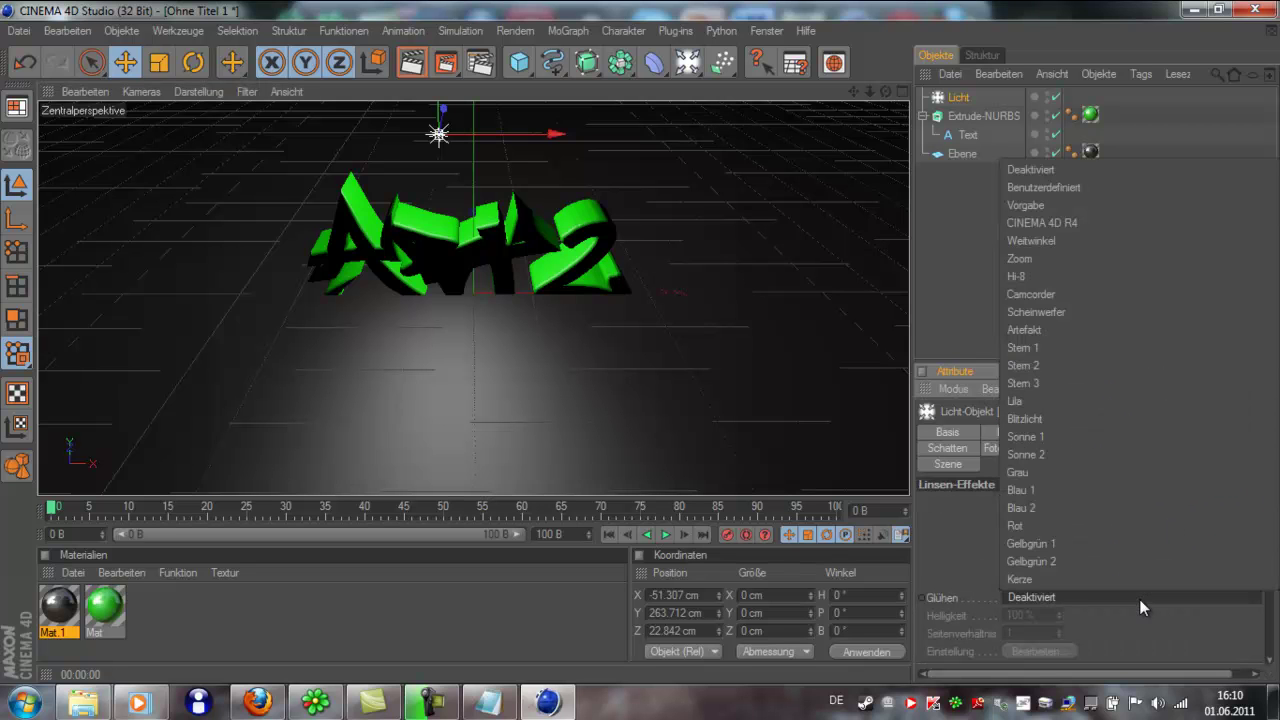
left_click(1050, 542)
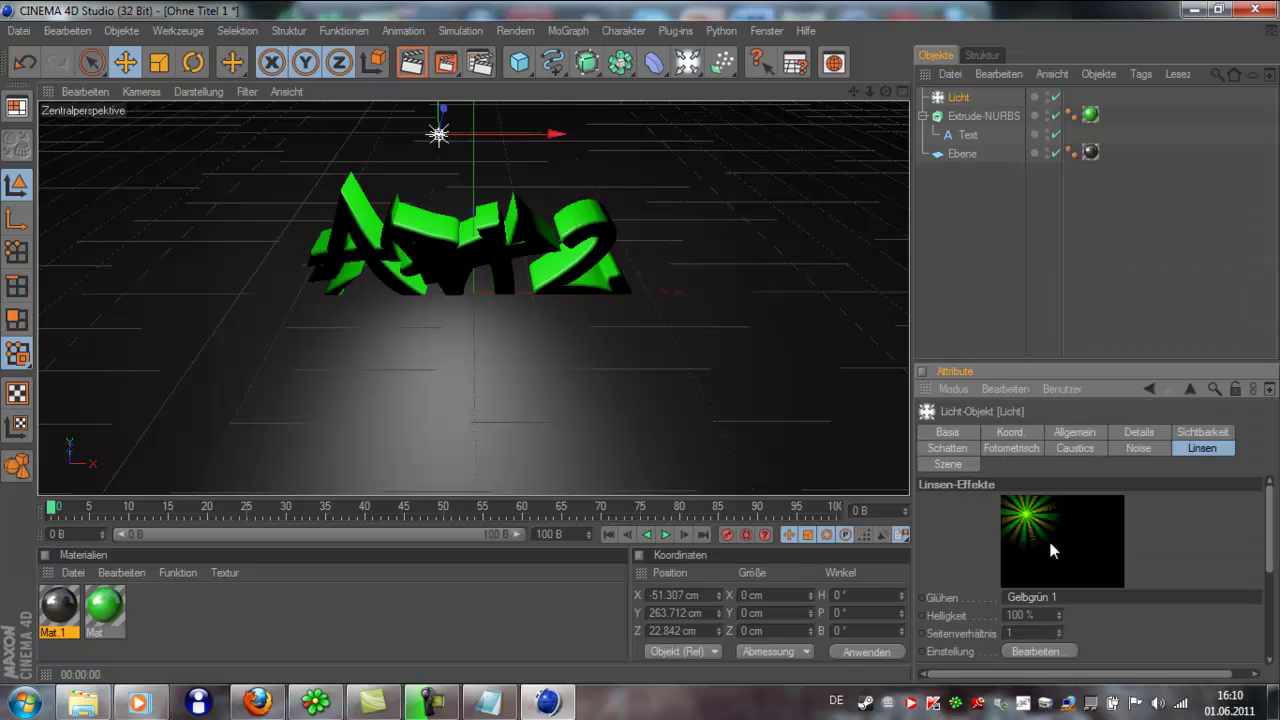
left_click(411, 64)
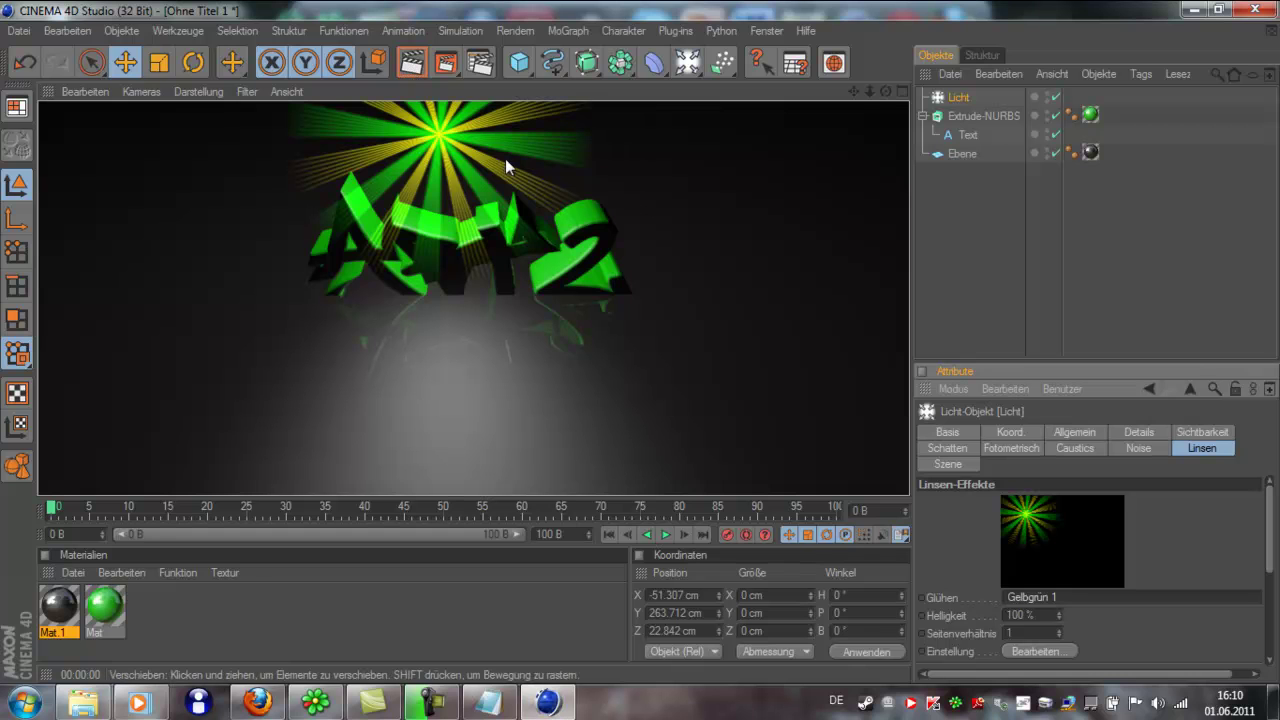
left_click(1055, 593)
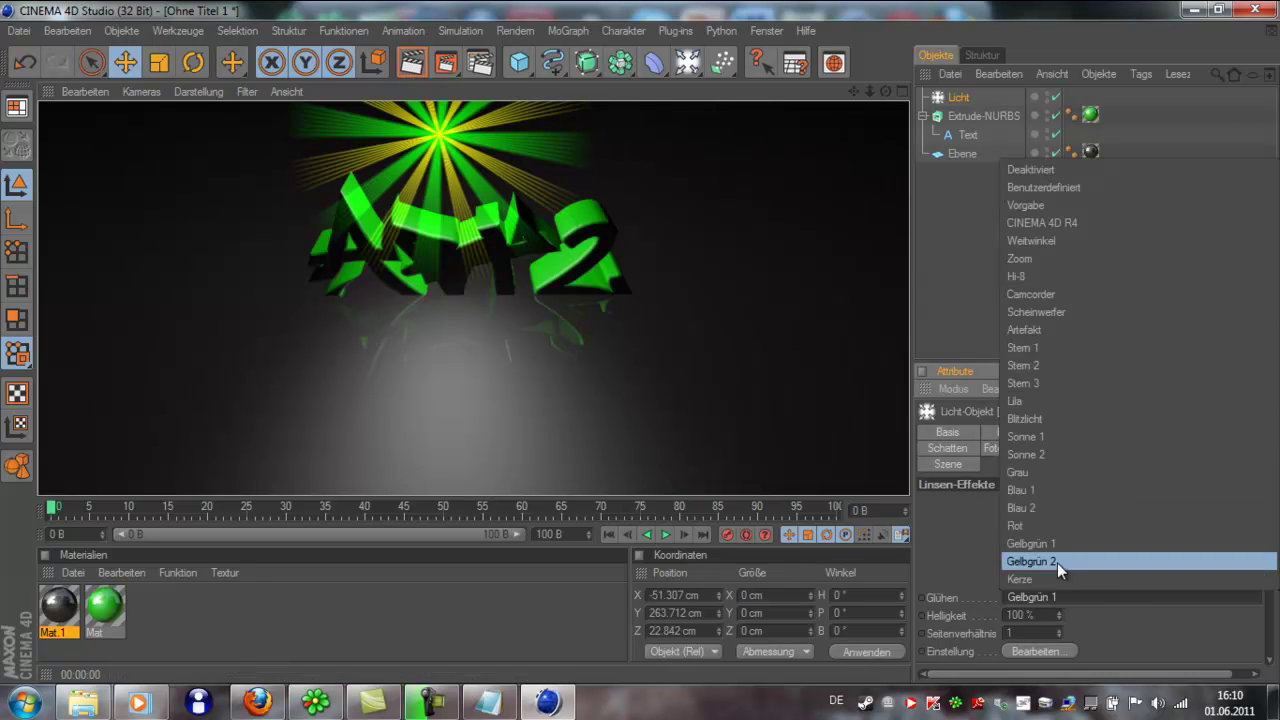
left_click(1058, 564)
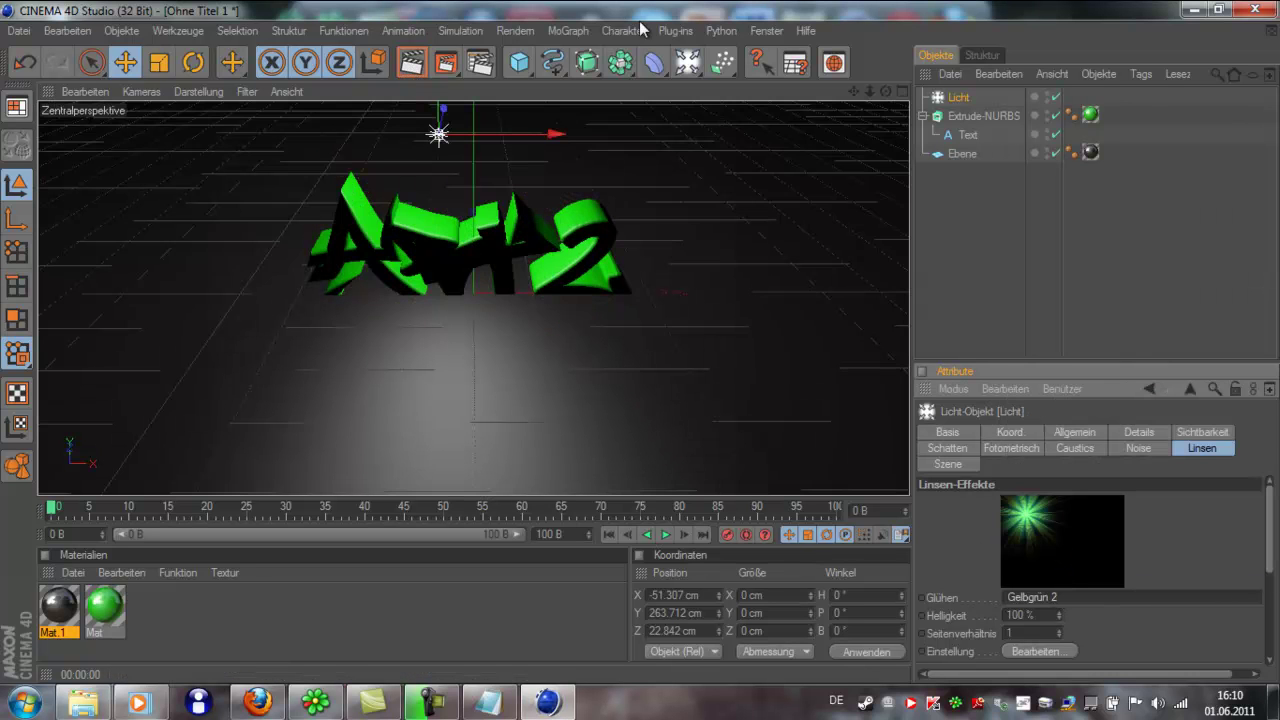
left_click(417, 70)
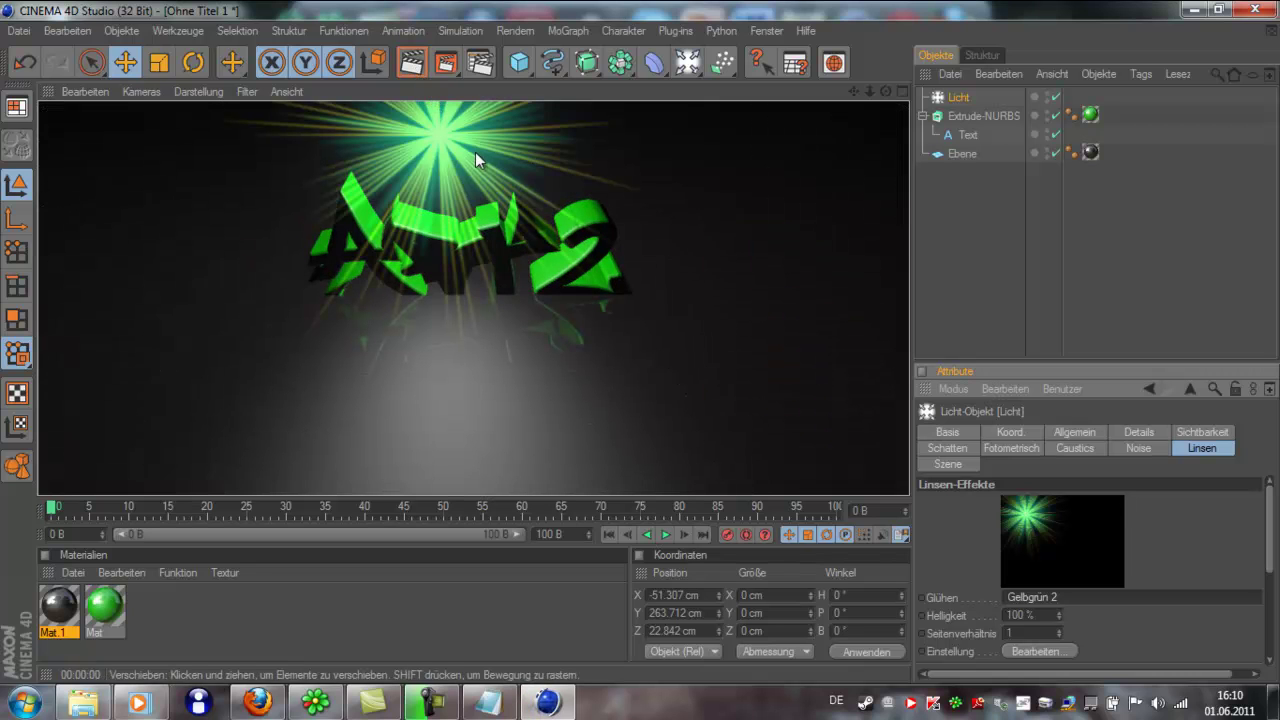
left_click(1118, 600)
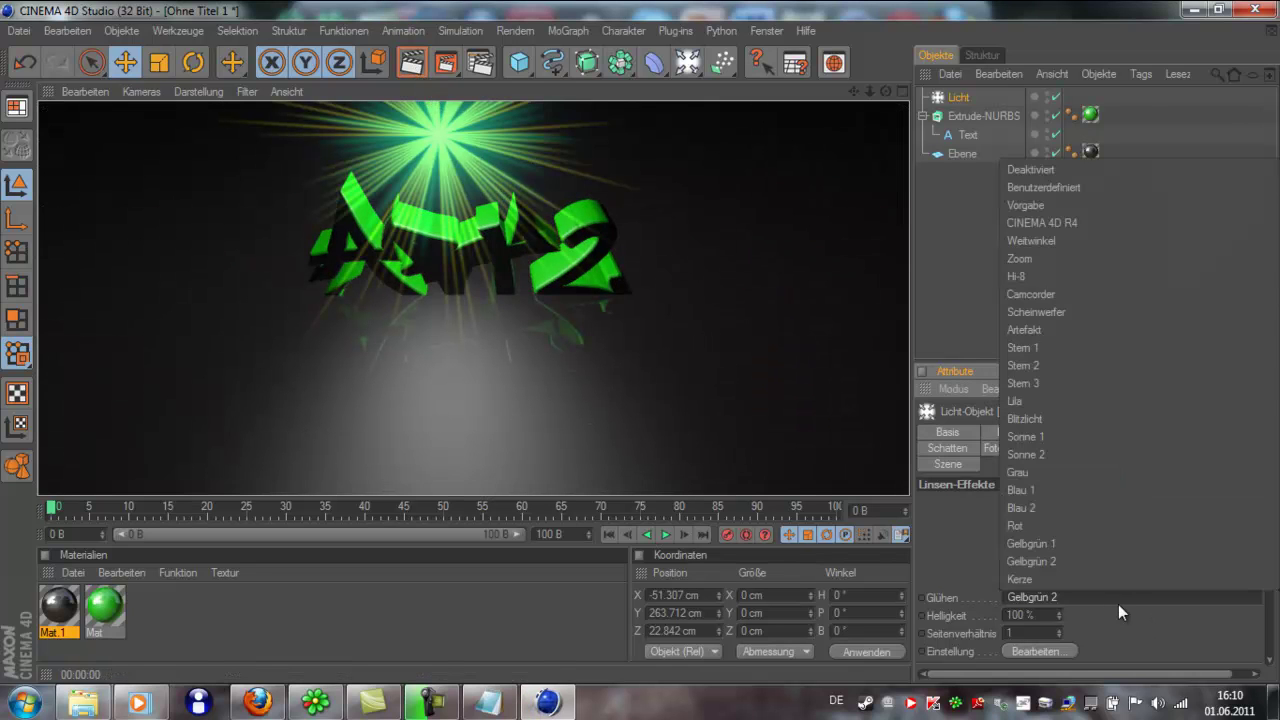
left_click(1034, 494)
left_click(411, 65)
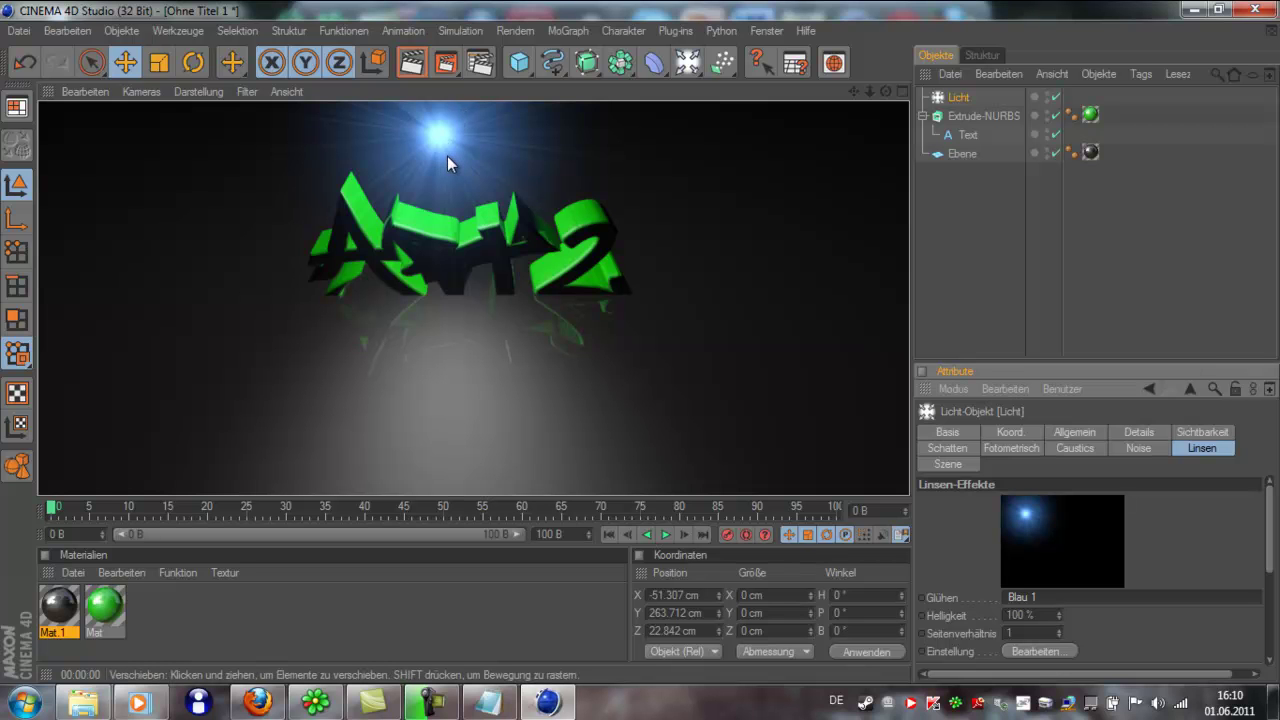
Read through the notes down to the zooming line and the closing note, then minimize Notepad
left_click(488, 703)
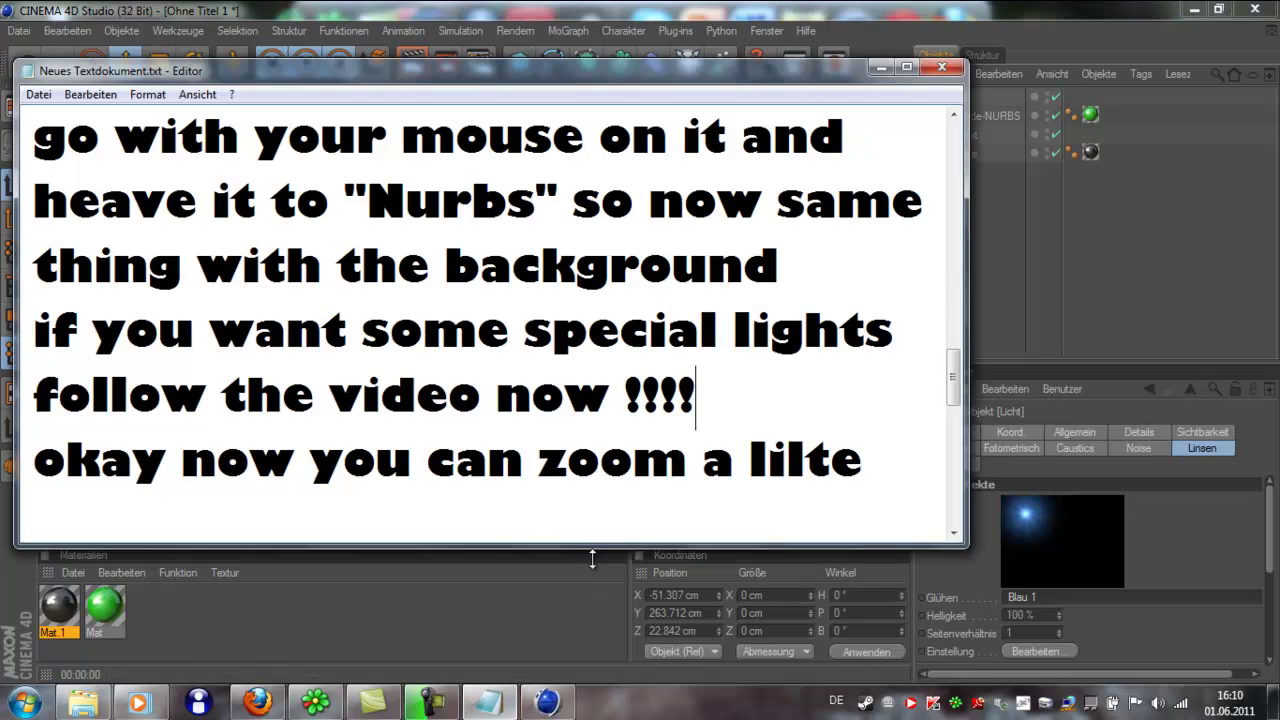
mouse_move(40, 460)
left_mouse_down()
mouse_move(406, 470)
mouse_move(763, 172)
left_mouse_up()
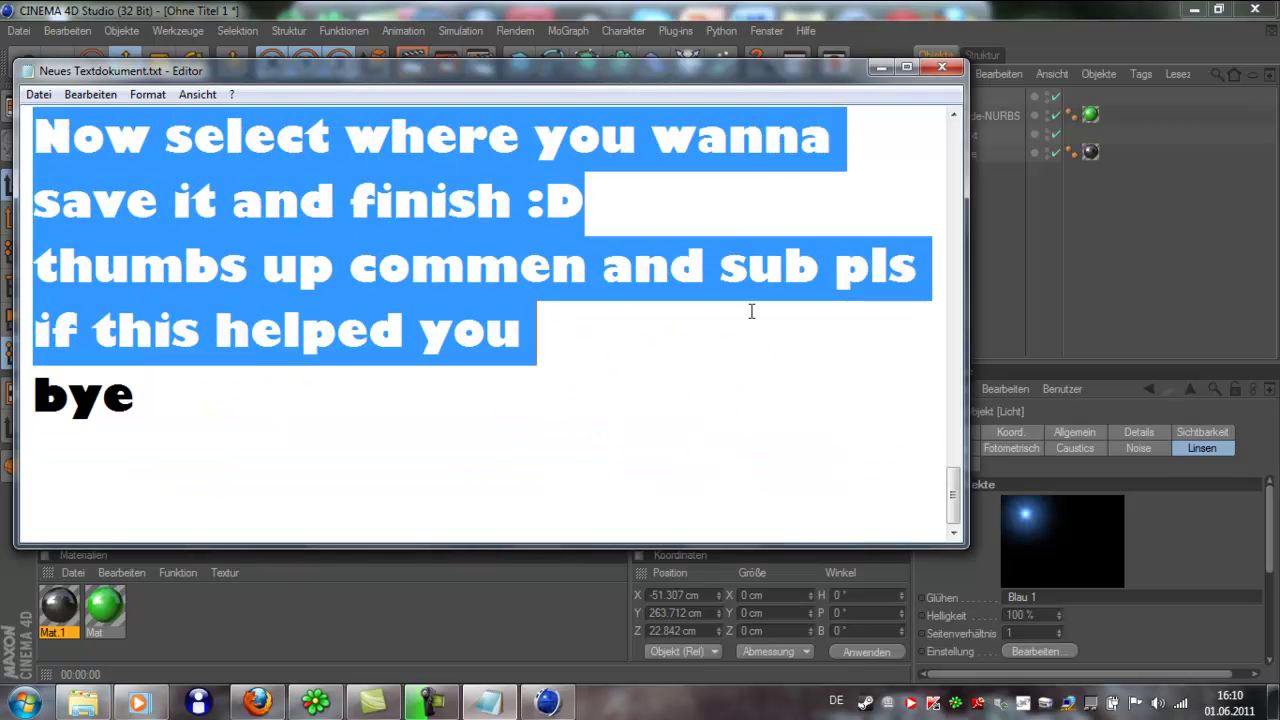
left_click_drag(773, 128, 801, 490)
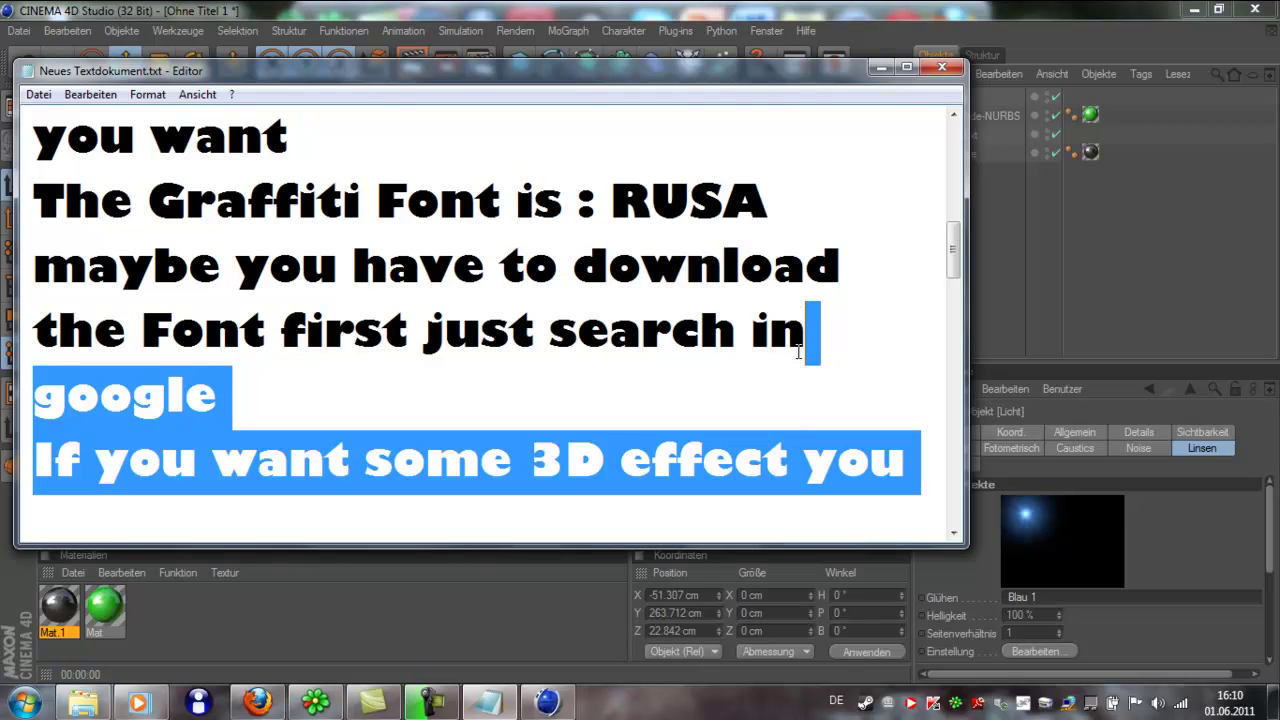
left_click_drag(936, 291, 937, 349)
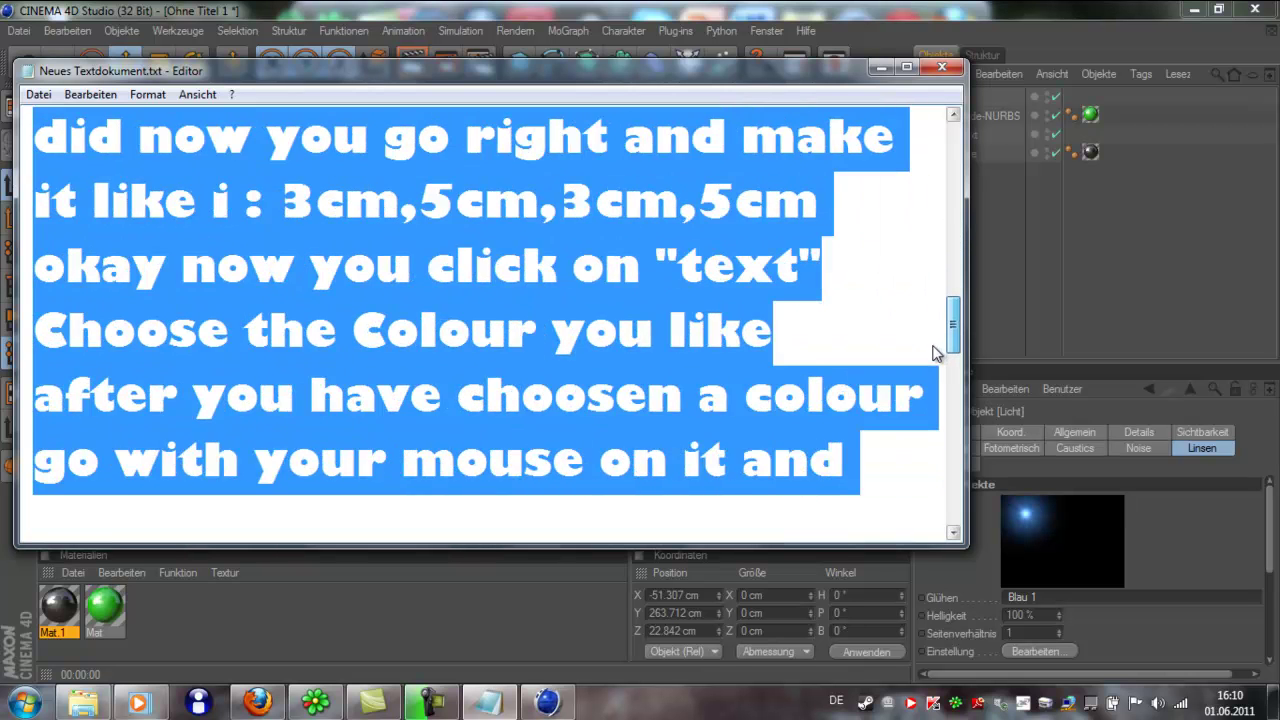
left_click(849, 346)
scroll(882, 394, "down", 1)
scroll(882, 394, "down", 1)
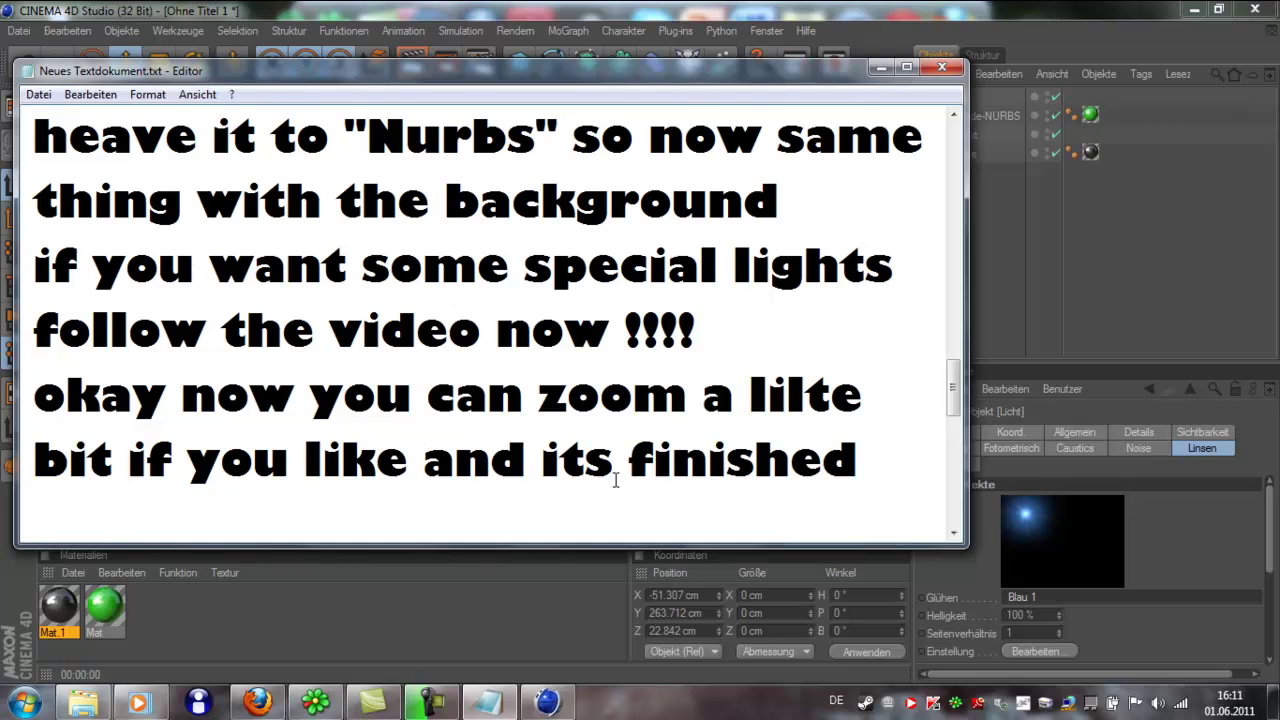
left_click(881, 67)
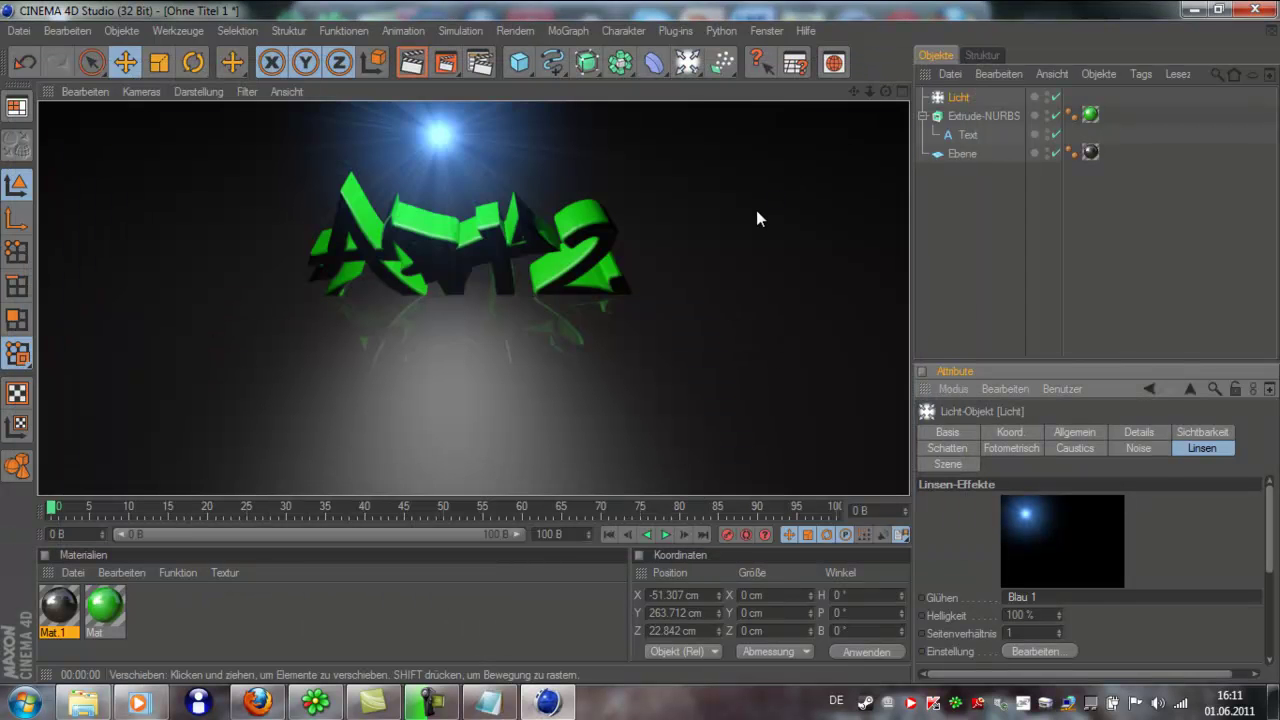
Render test previews, then a 320x240 image in the picture viewer, and close it
left_click(411, 62)
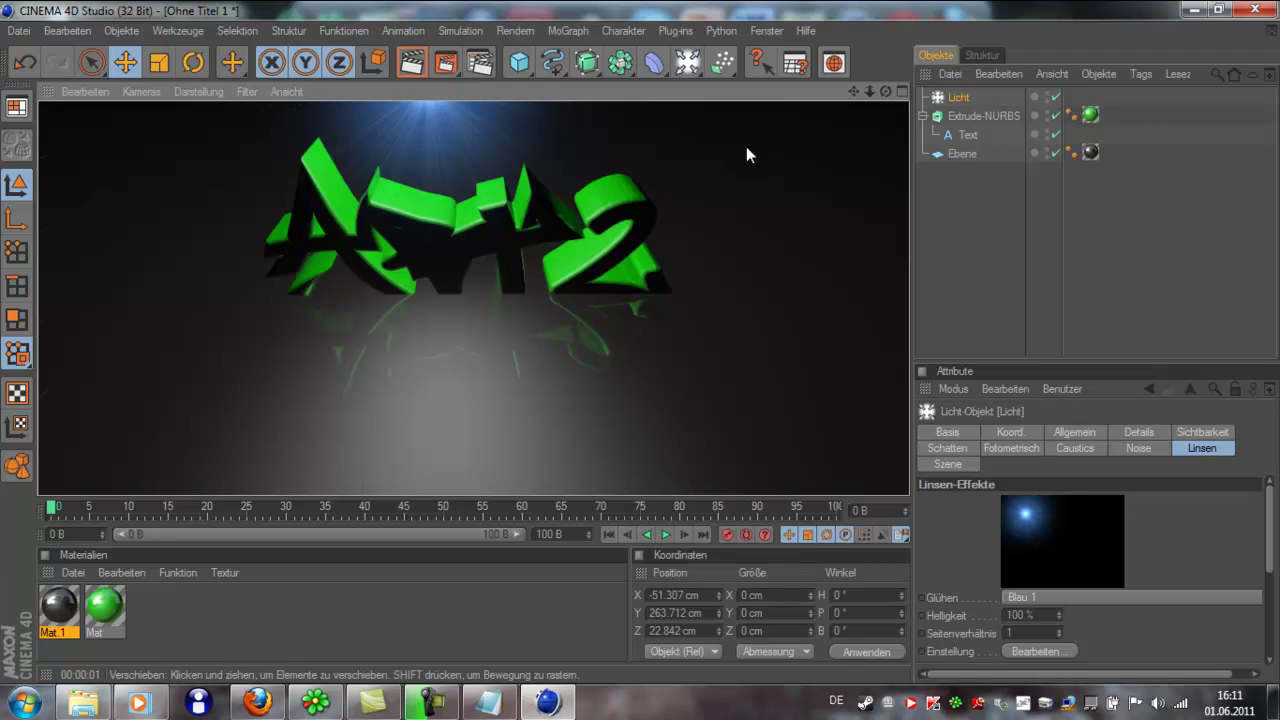
left_click(411, 62)
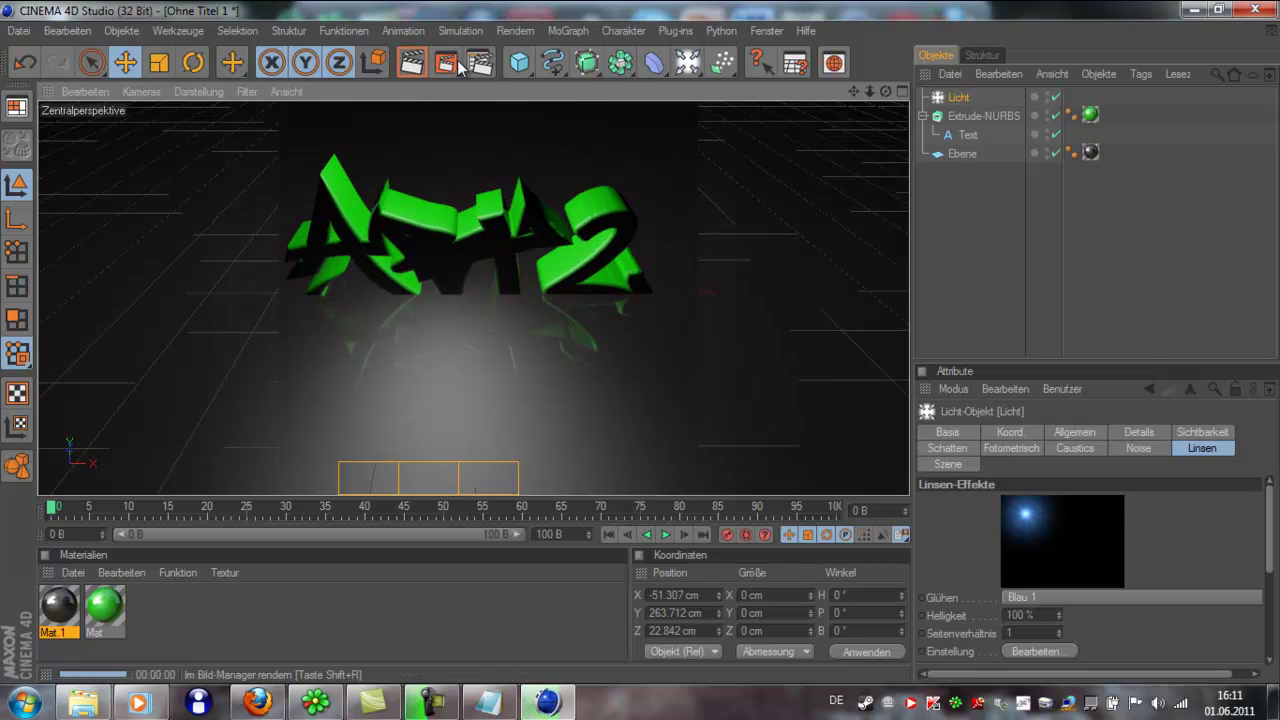
left_click(445, 62)
left_click(445, 62)
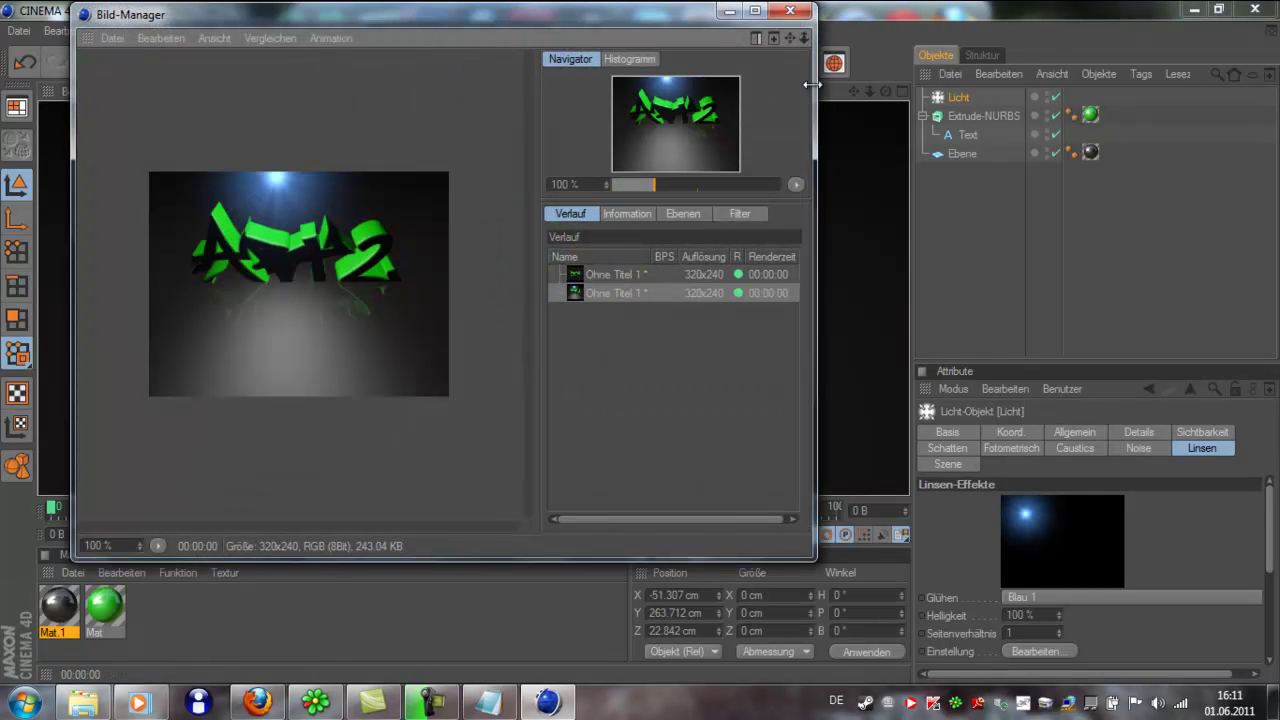
left_click(786, 13)
Read the final note, 'now just save it and let it render out', then minimize Notepad
left_click(488, 702)
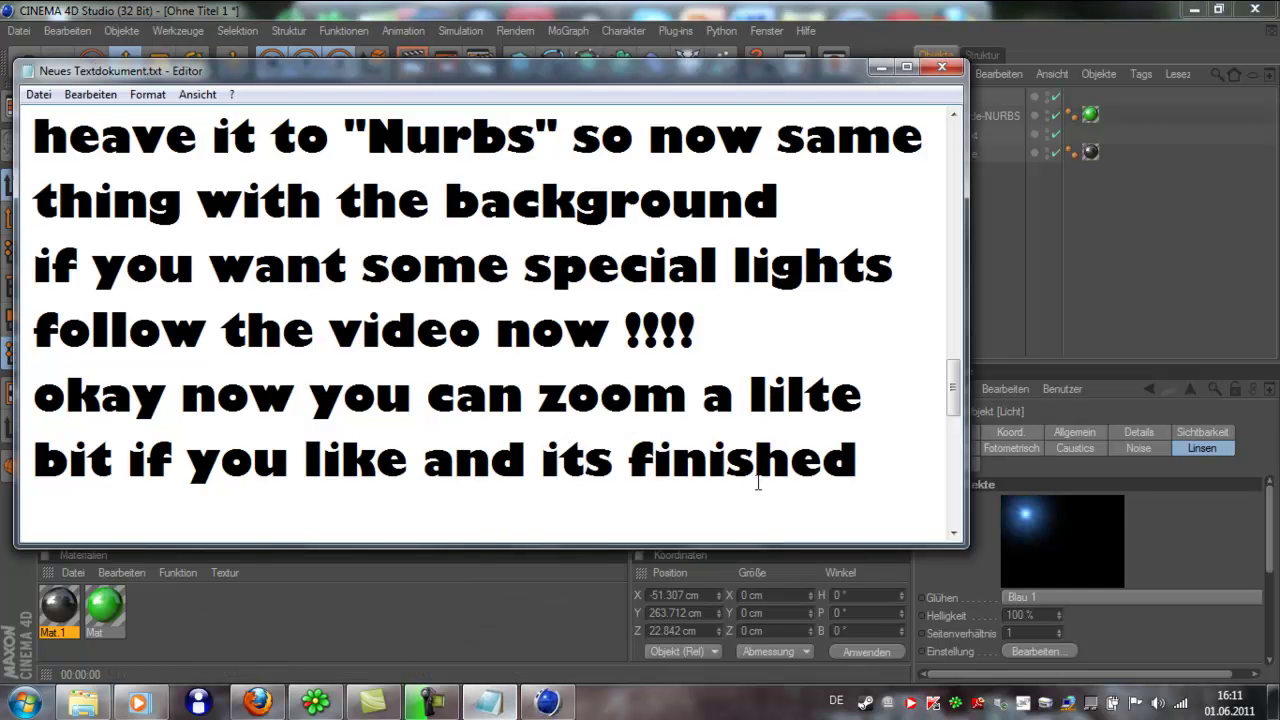
left_click(954, 534)
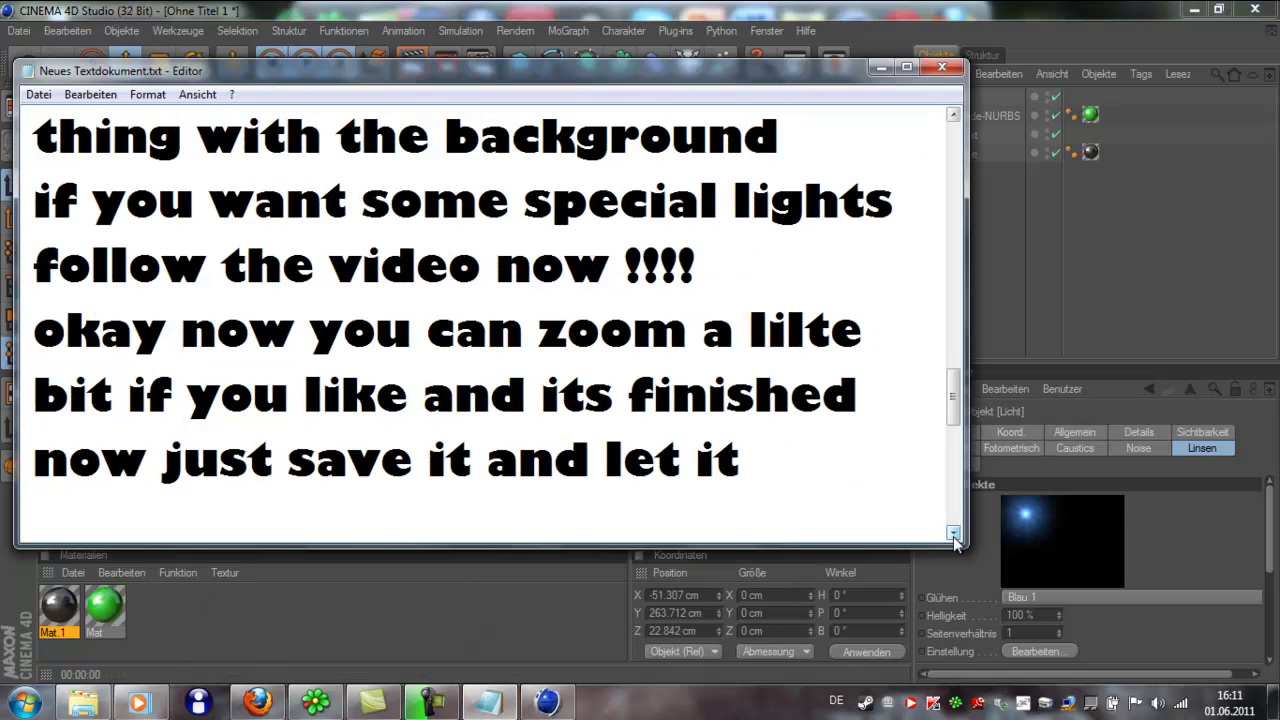
left_click(954, 534)
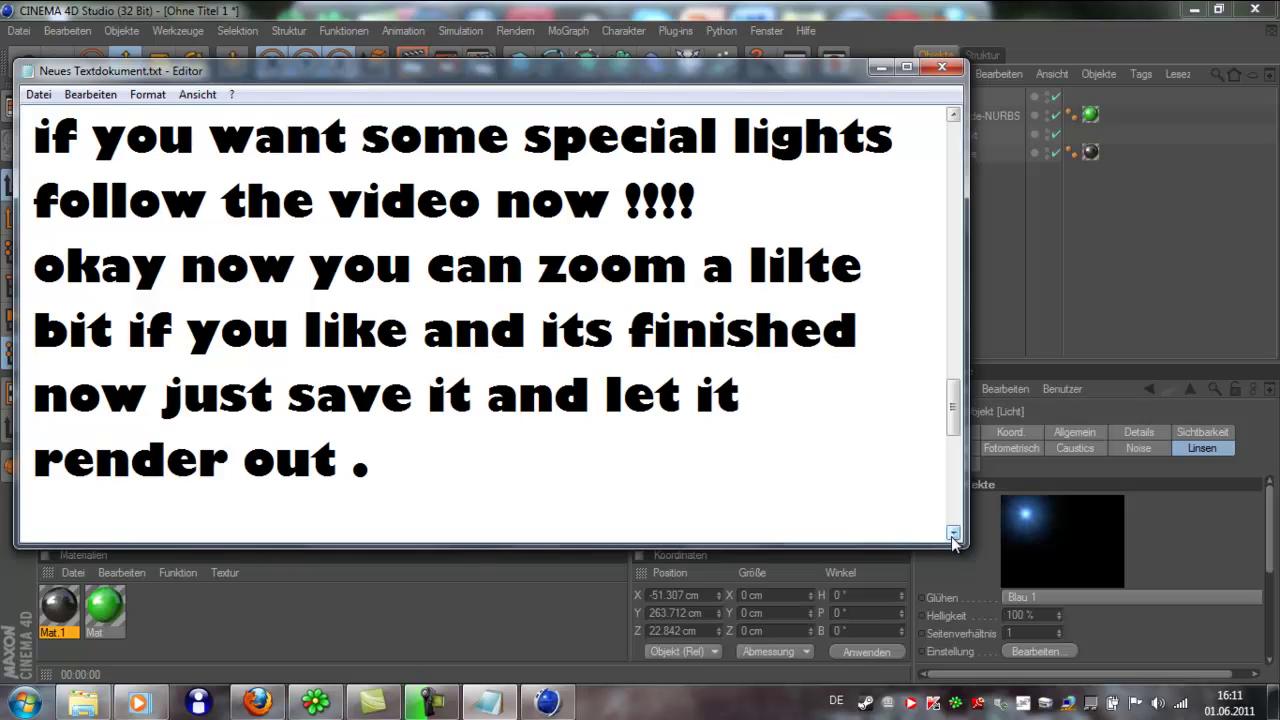
type("render out .")
mouse_move(148, 332)
left_mouse_down()
mouse_move(750, 410)
mouse_move(727, 441)
left_mouse_up()
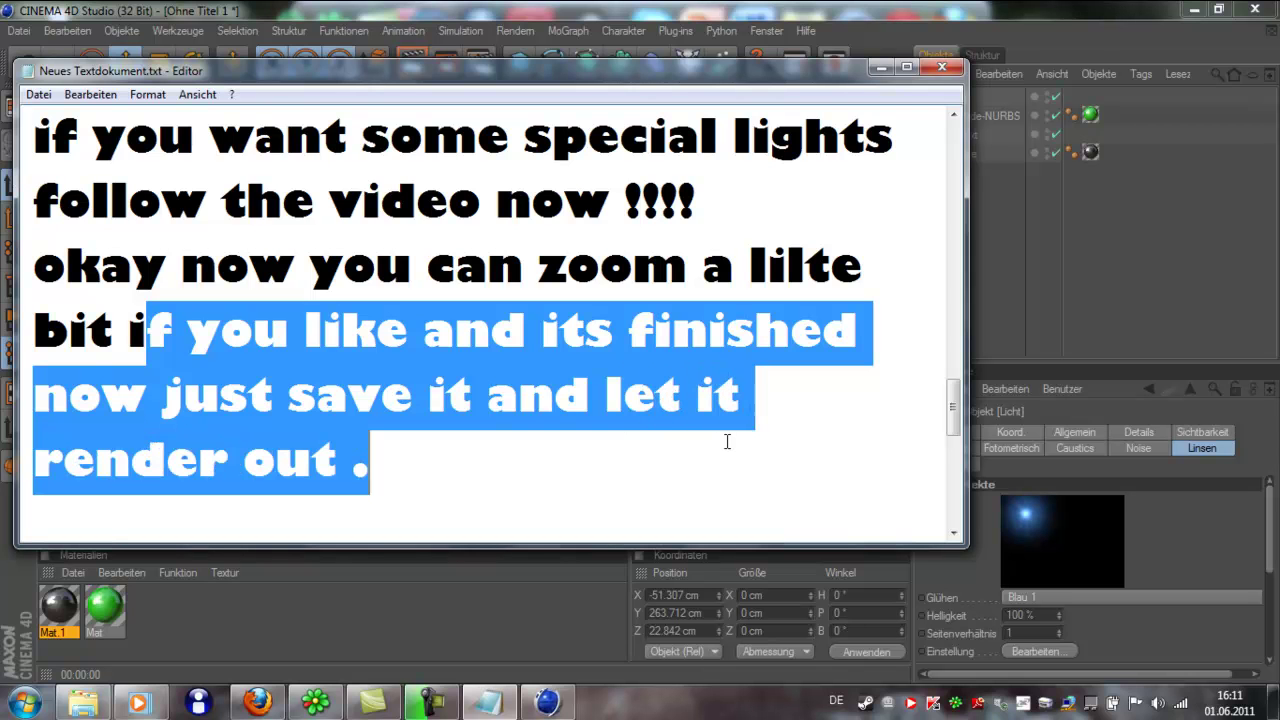
left_click(704, 460)
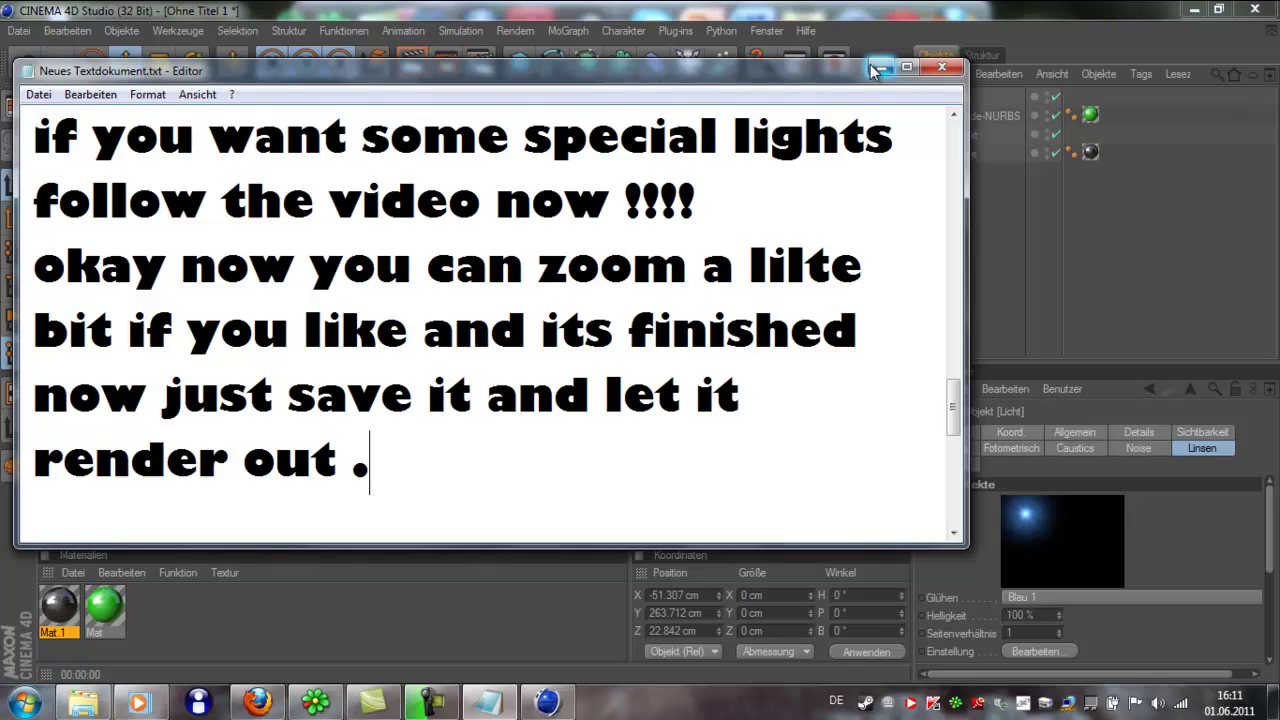
left_click(880, 66)
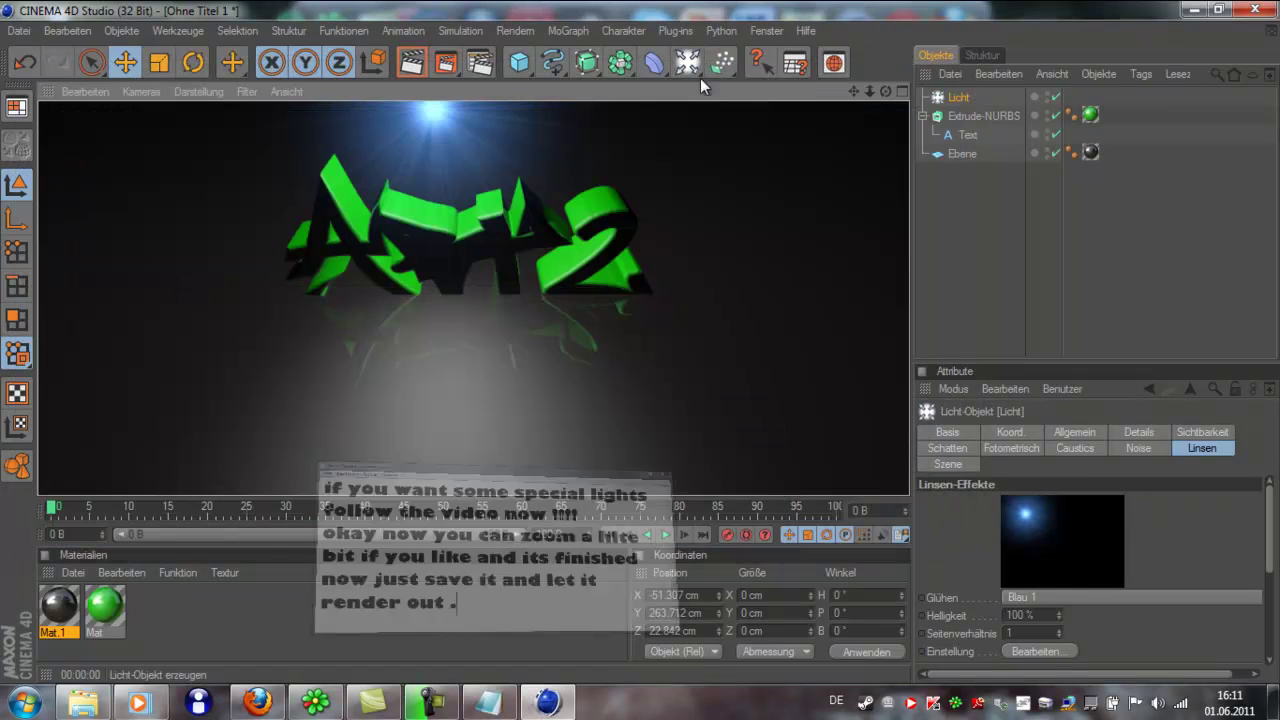
Set the render output to 1280 x 720 (HDV/HDTV 720 25 preset)
left_click(480, 66)
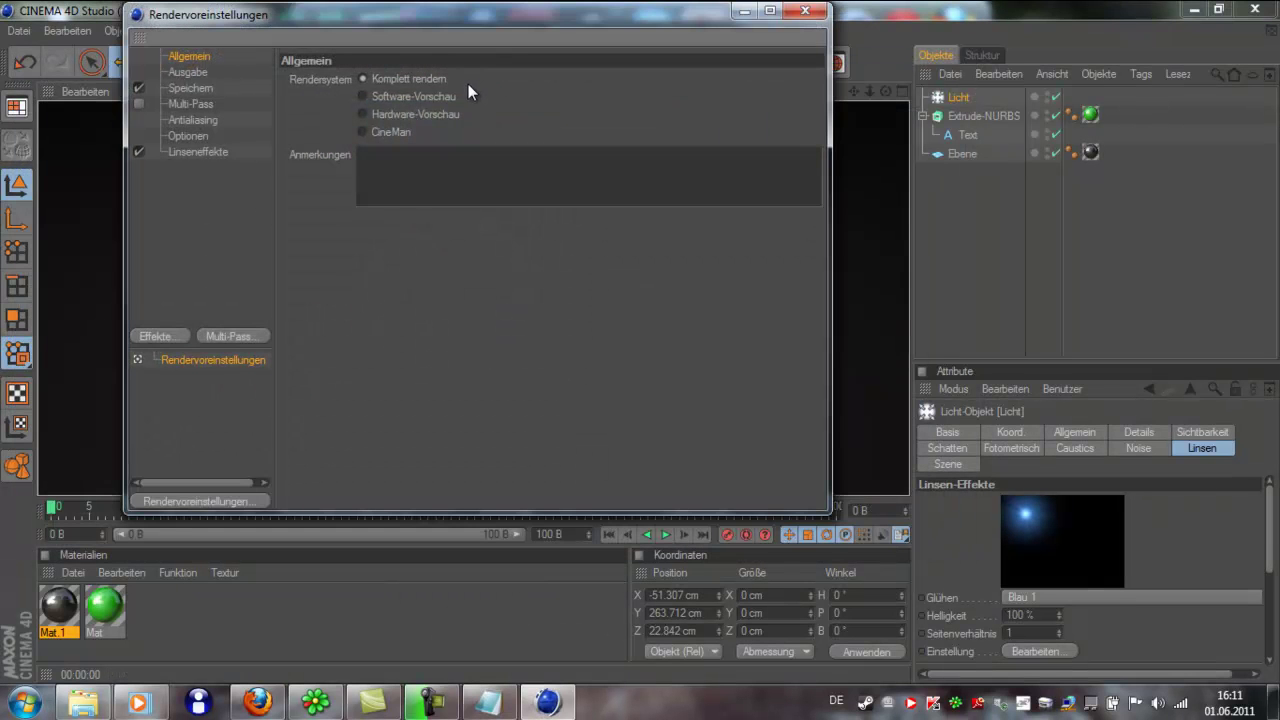
left_click(188, 72)
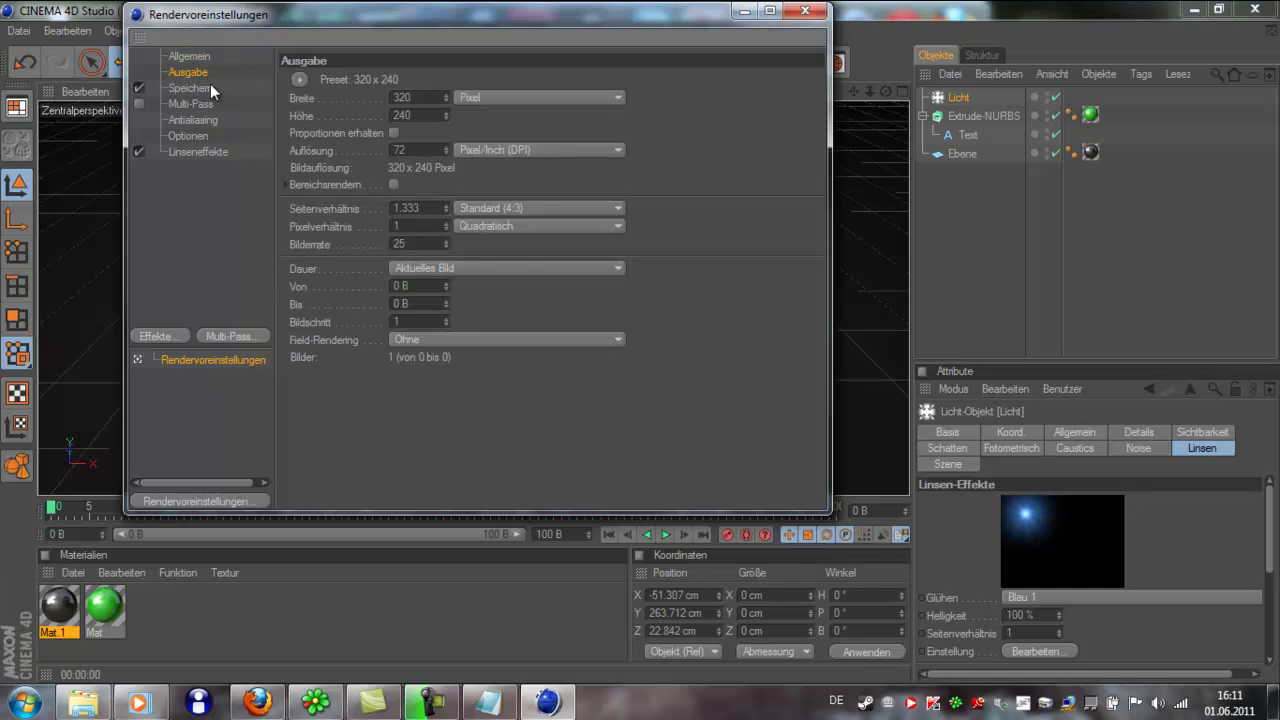
left_click(299, 79)
mouse_move(335, 98)
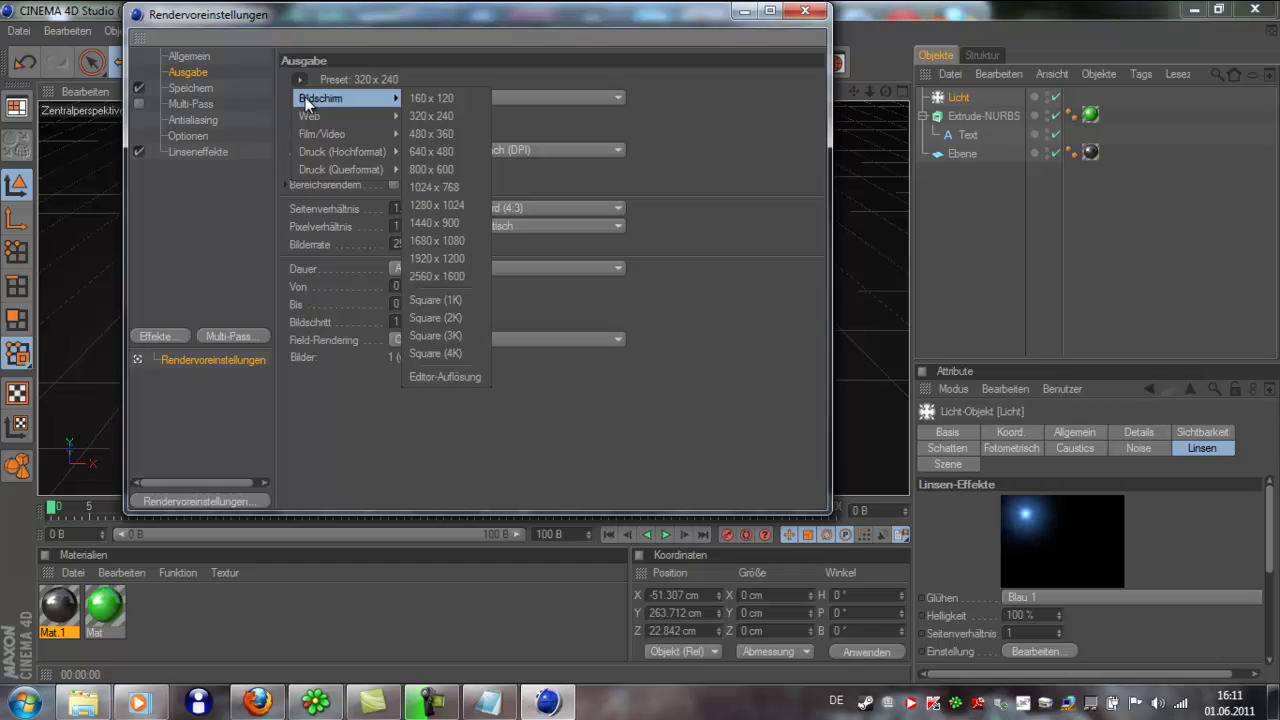
left_click(439, 206)
double_click(405, 115)
type("720")
key("Return")
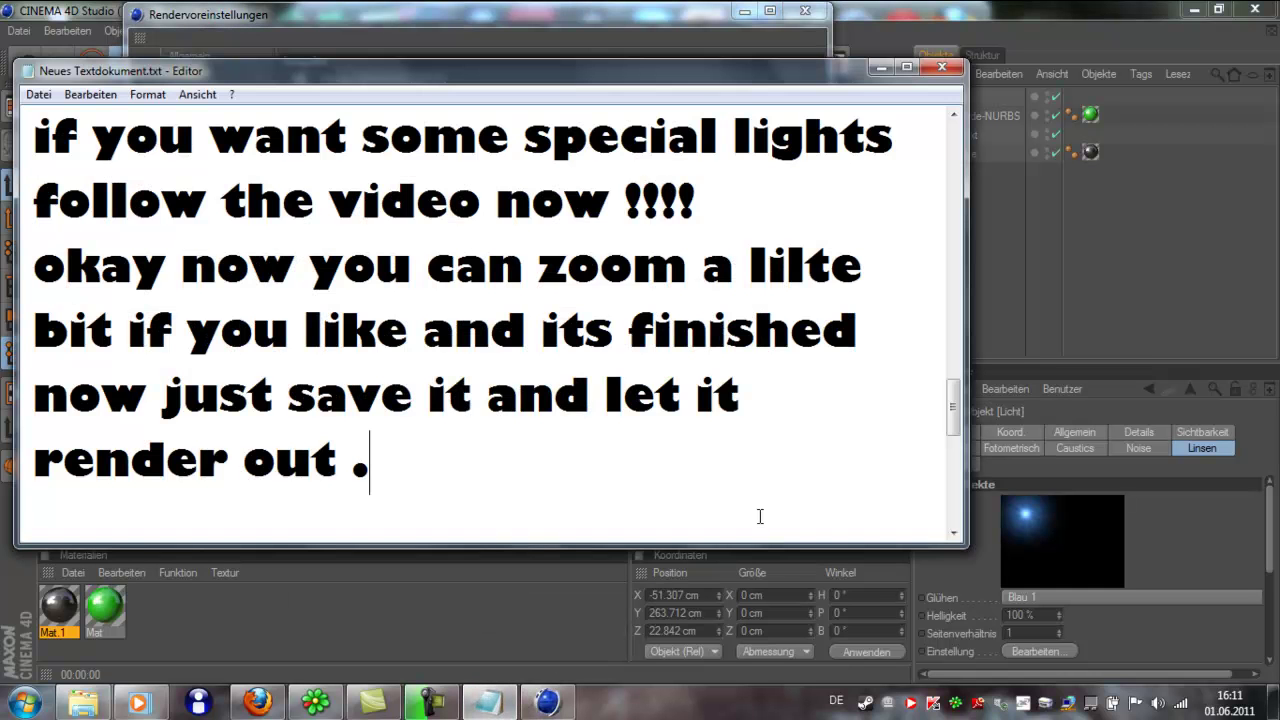
Check the notes about HD size and JPEG output, then minimize Notepad
left_click(488, 702)
left_click(953, 535)
left_click(953, 535)
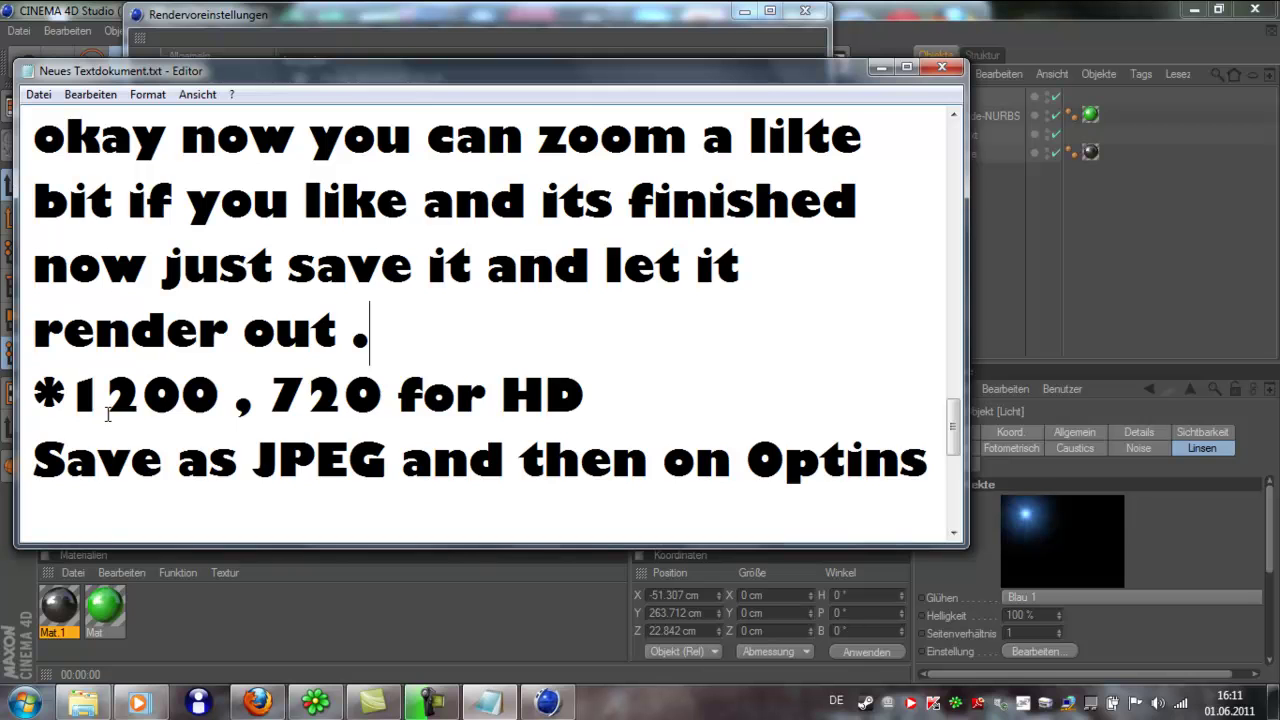
left_click_drag(374, 335, 619, 395)
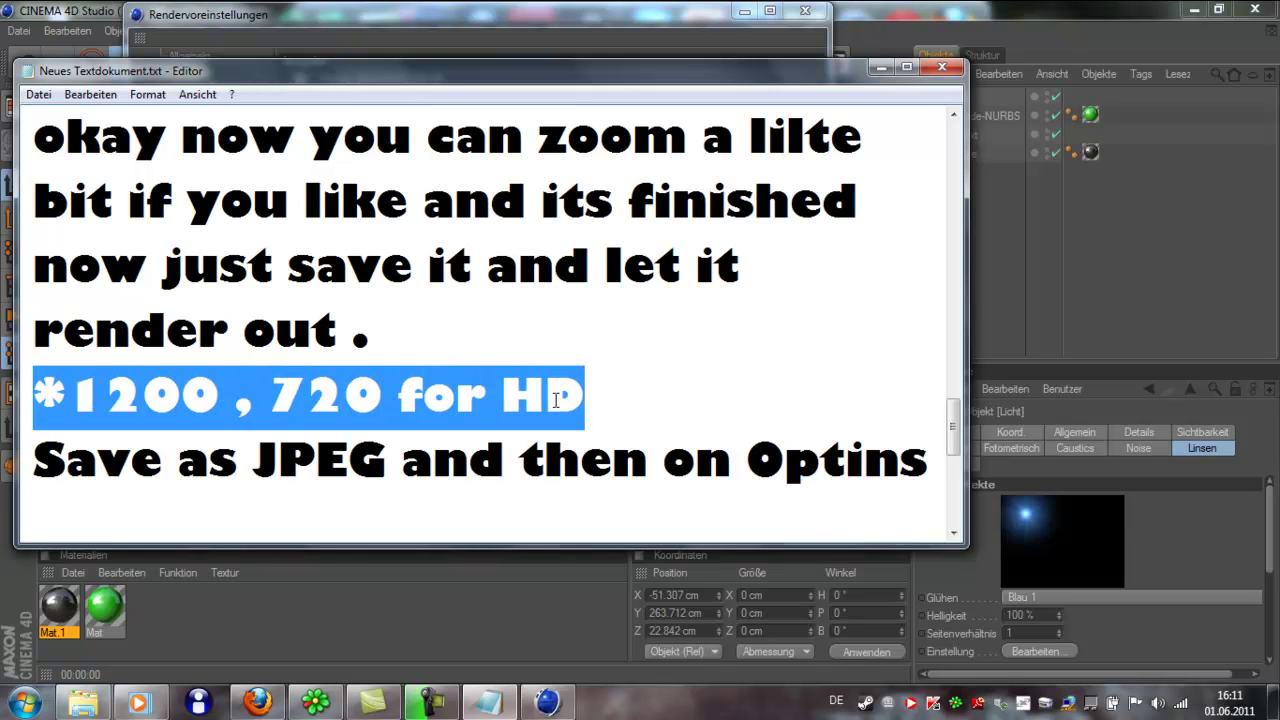
left_click(618, 395)
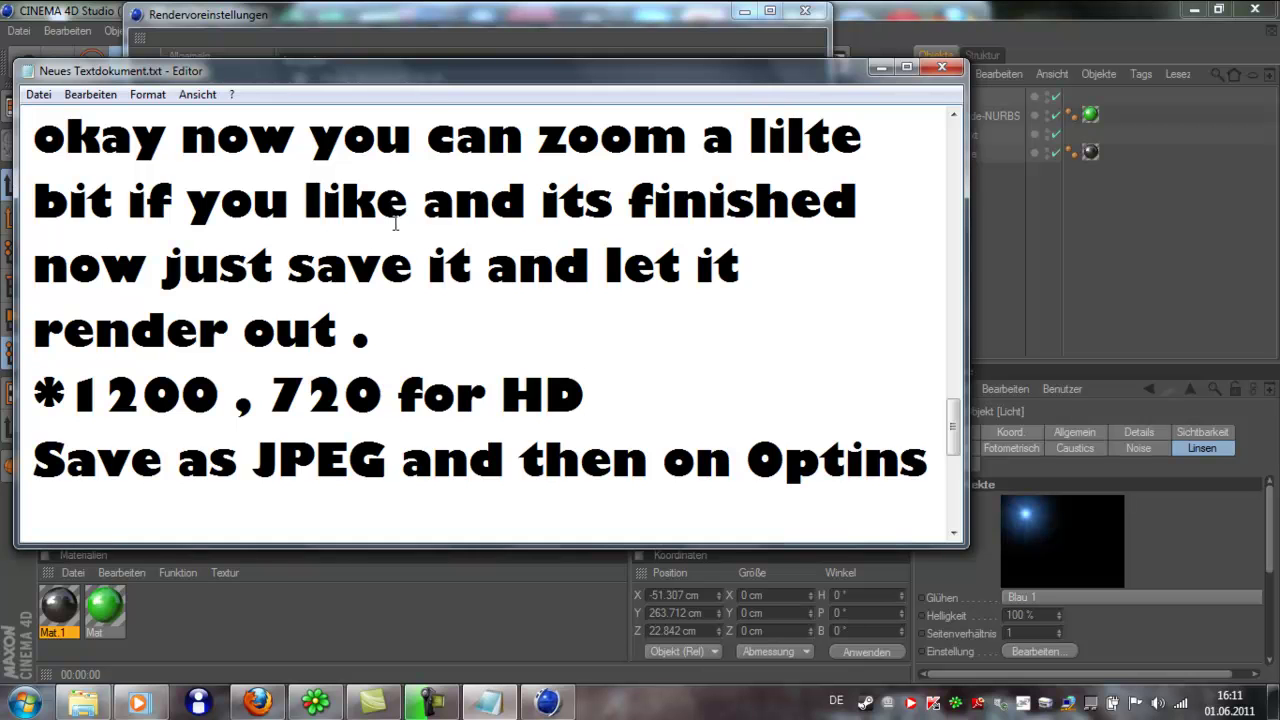
left_click(881, 67)
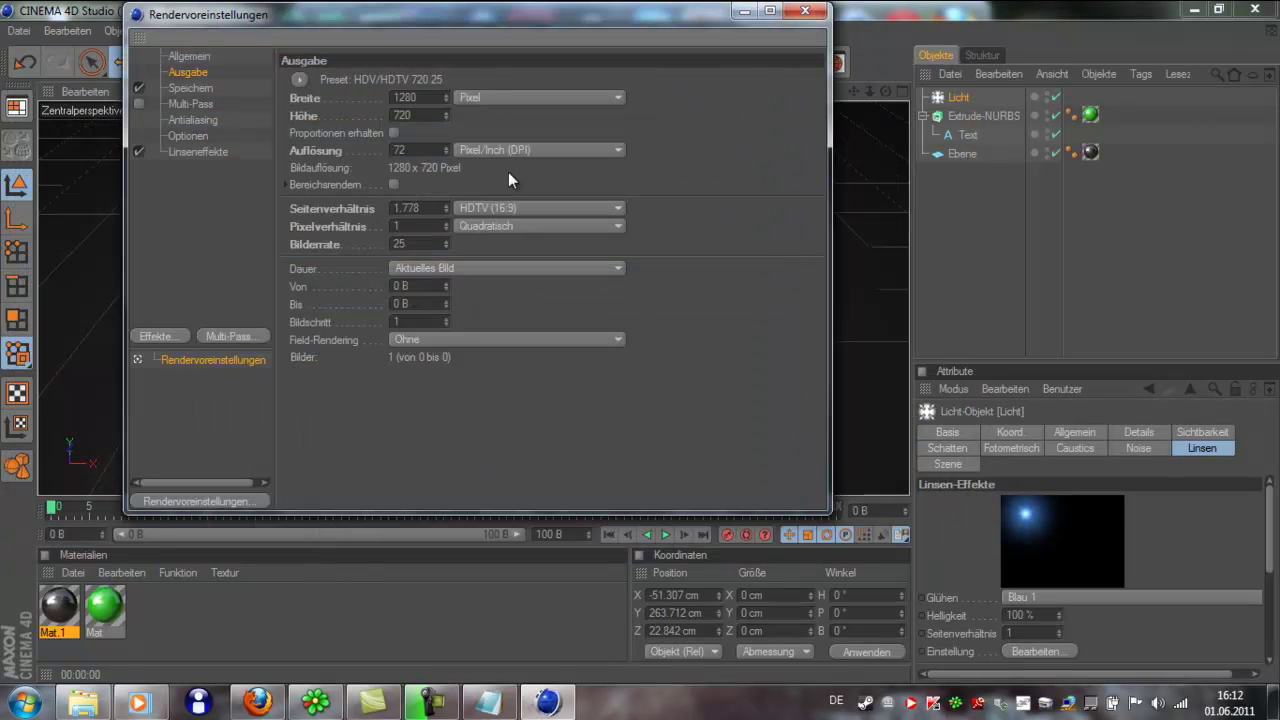
Open the Speichern page of Render Settings and check the next note in Notepad
left_click(191, 88)
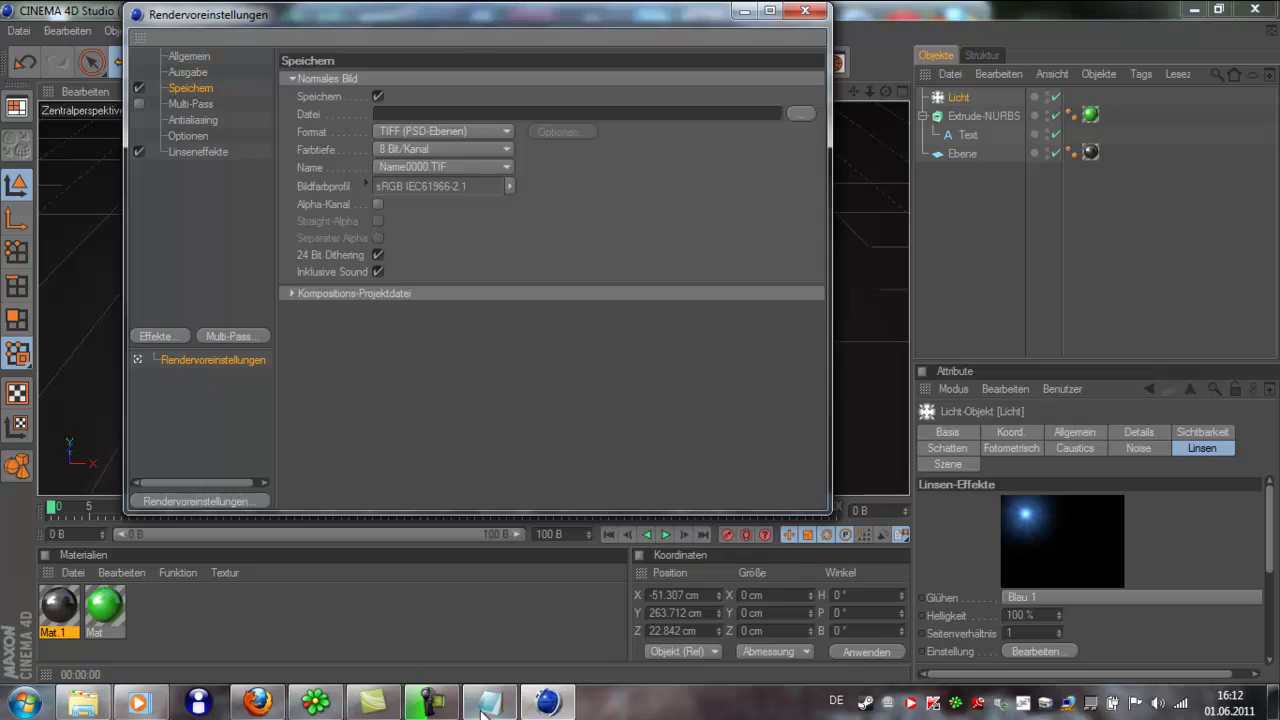
left_click(488, 702)
scroll(490, 422, "down", 1)
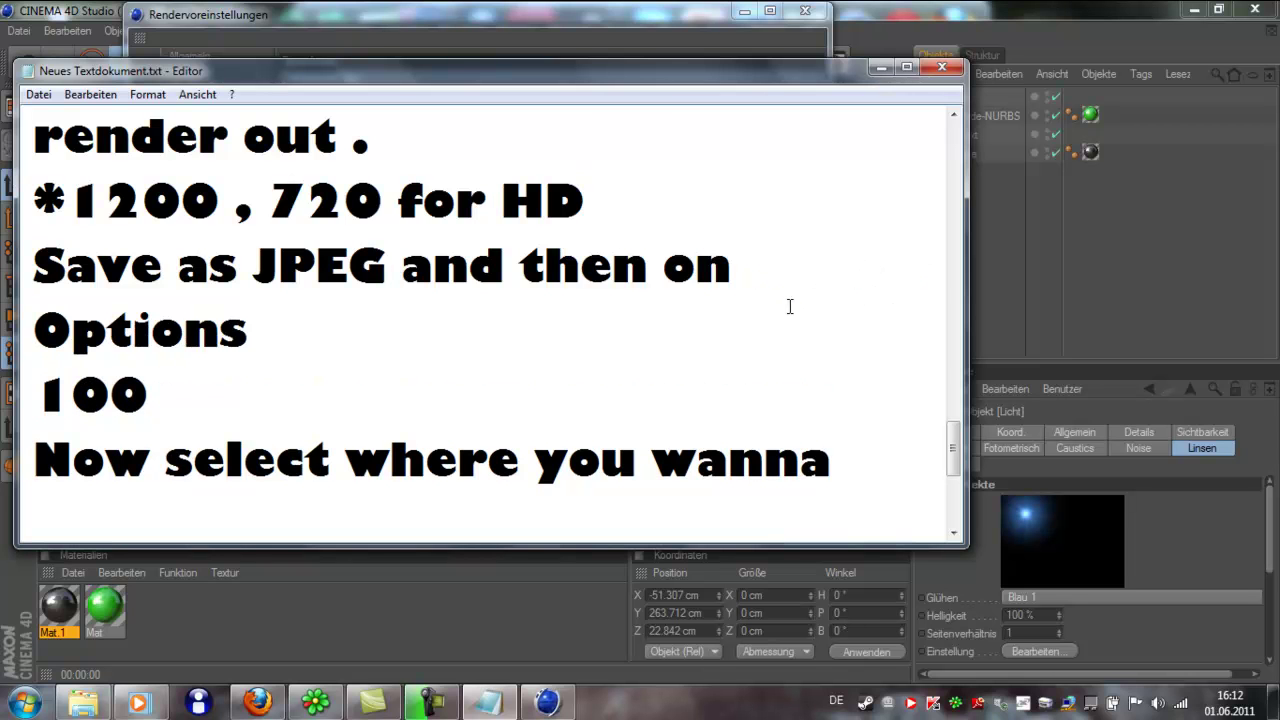
left_click(820, 203)
left_click(878, 68)
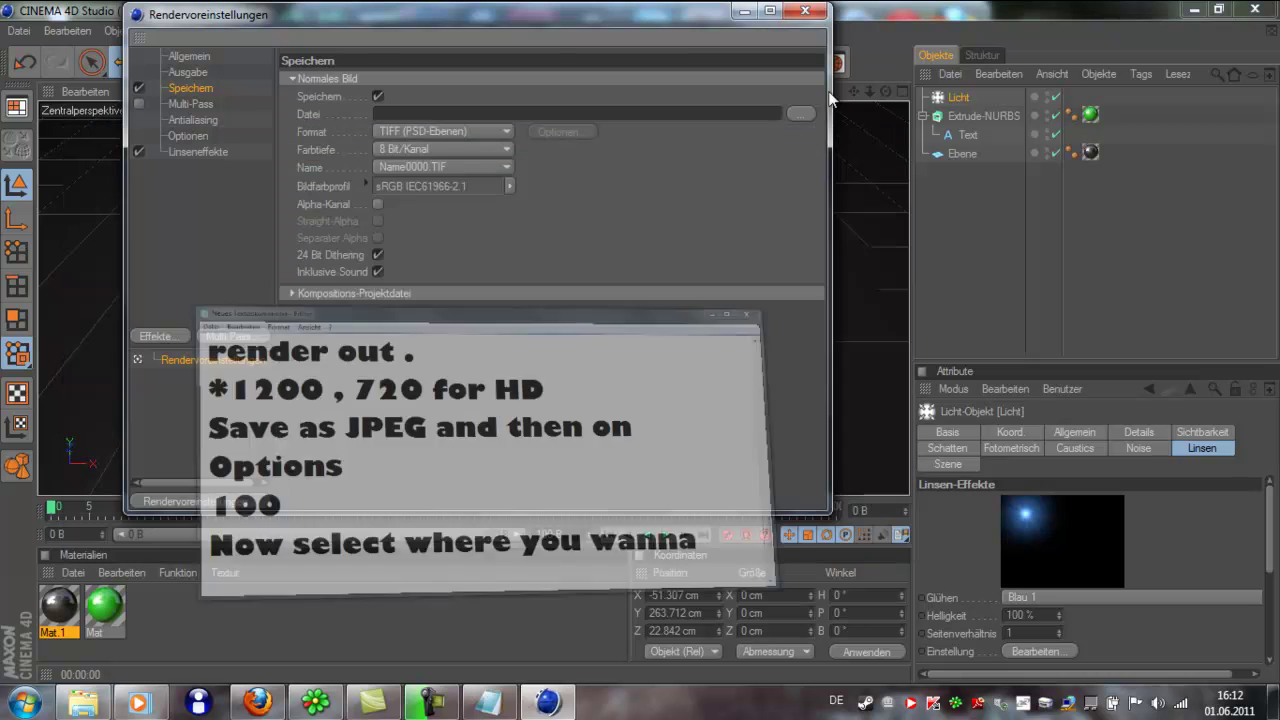
Set the render save format to JPEG with quality 100
left_click(450, 132)
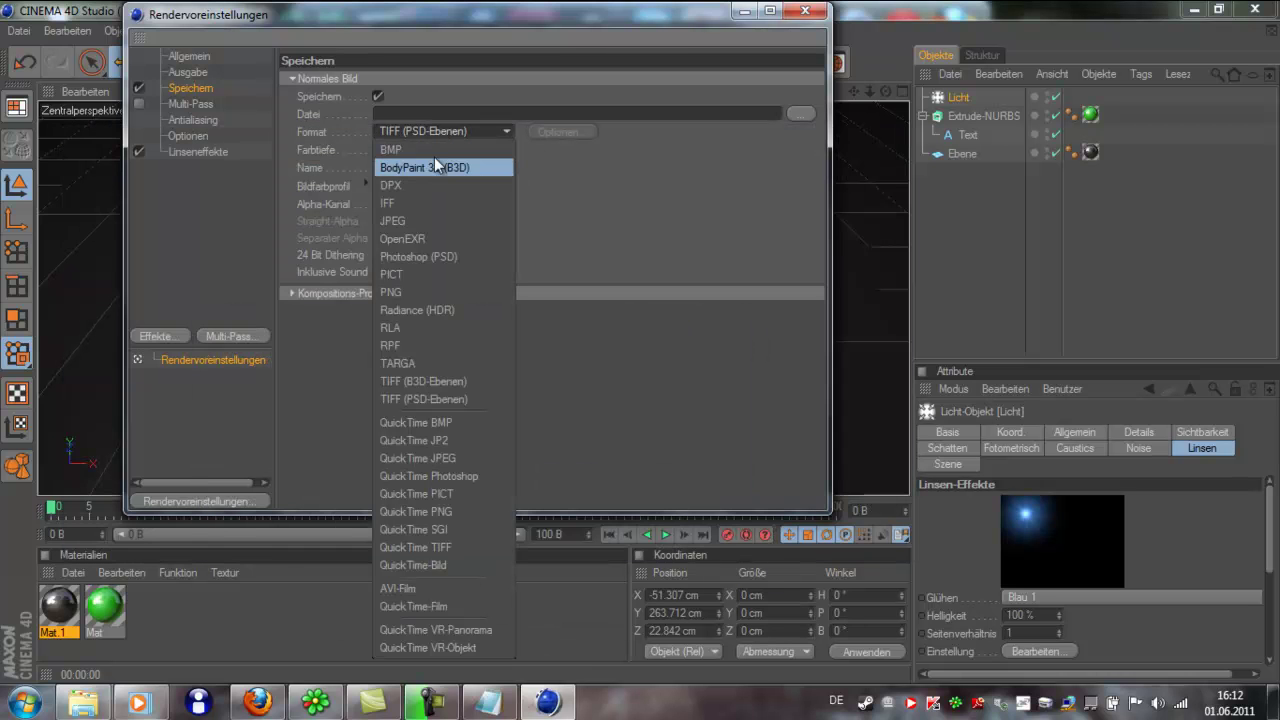
left_click(407, 228)
left_click(586, 132)
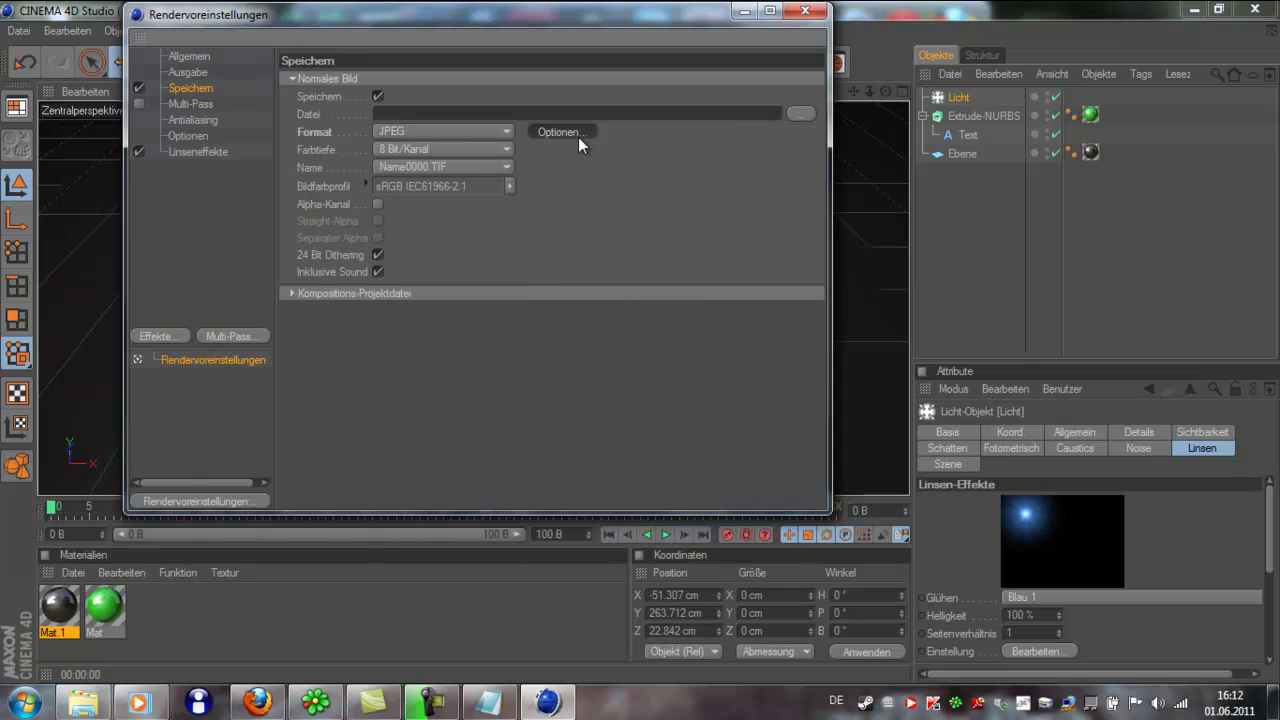
type("100")
left_click(545, 172)
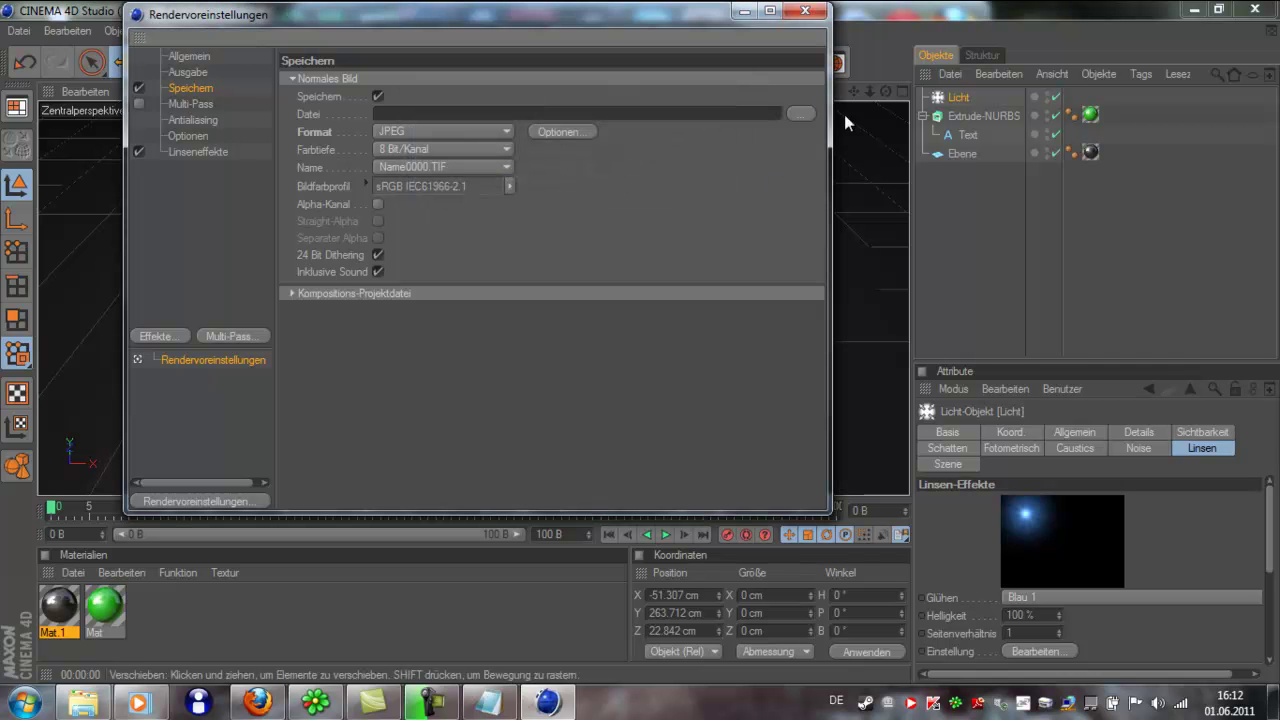
Read the note about choosing the save location, then minimize Notepad
left_click(488, 703)
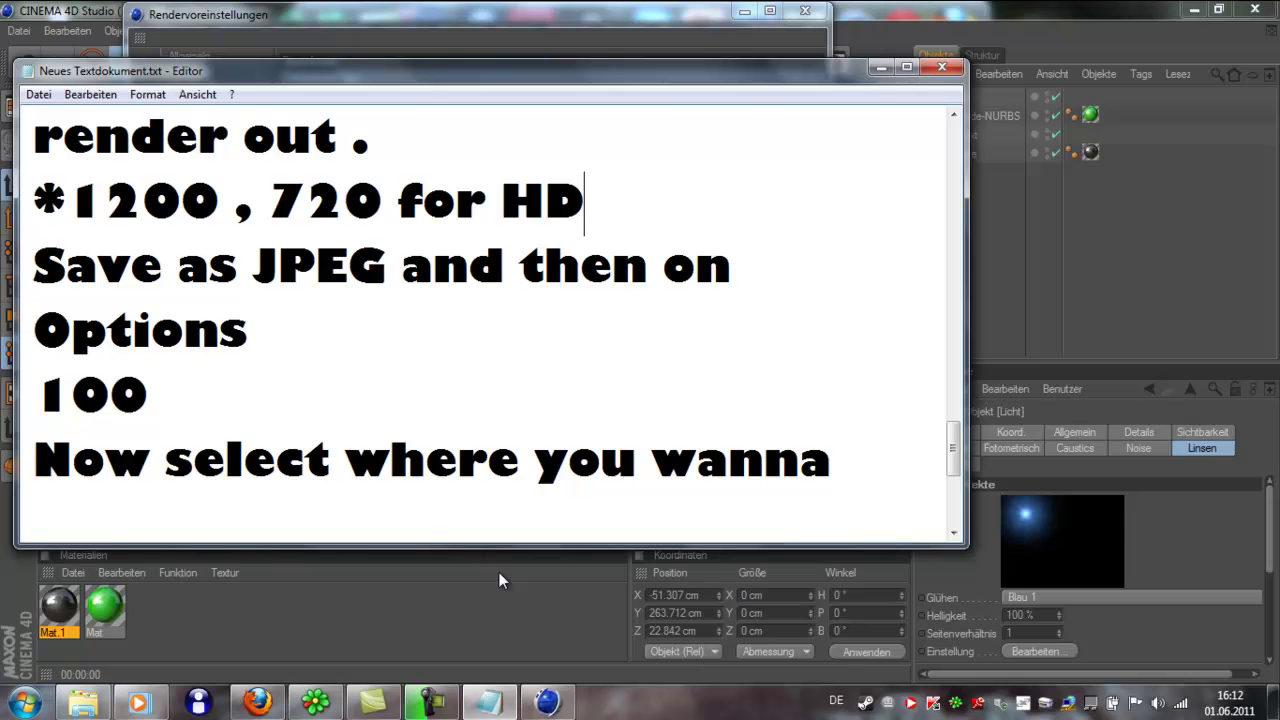
scroll(345, 467, "down", 1)
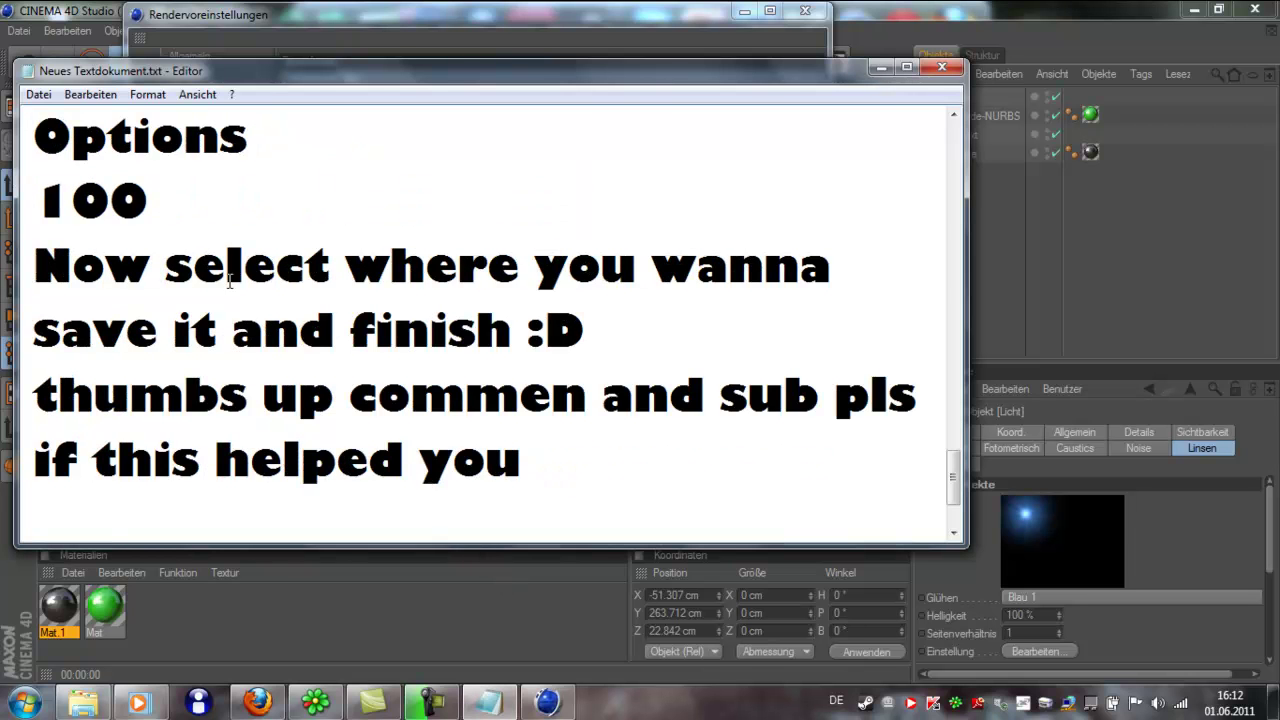
left_click_drag(35, 262, 760, 321)
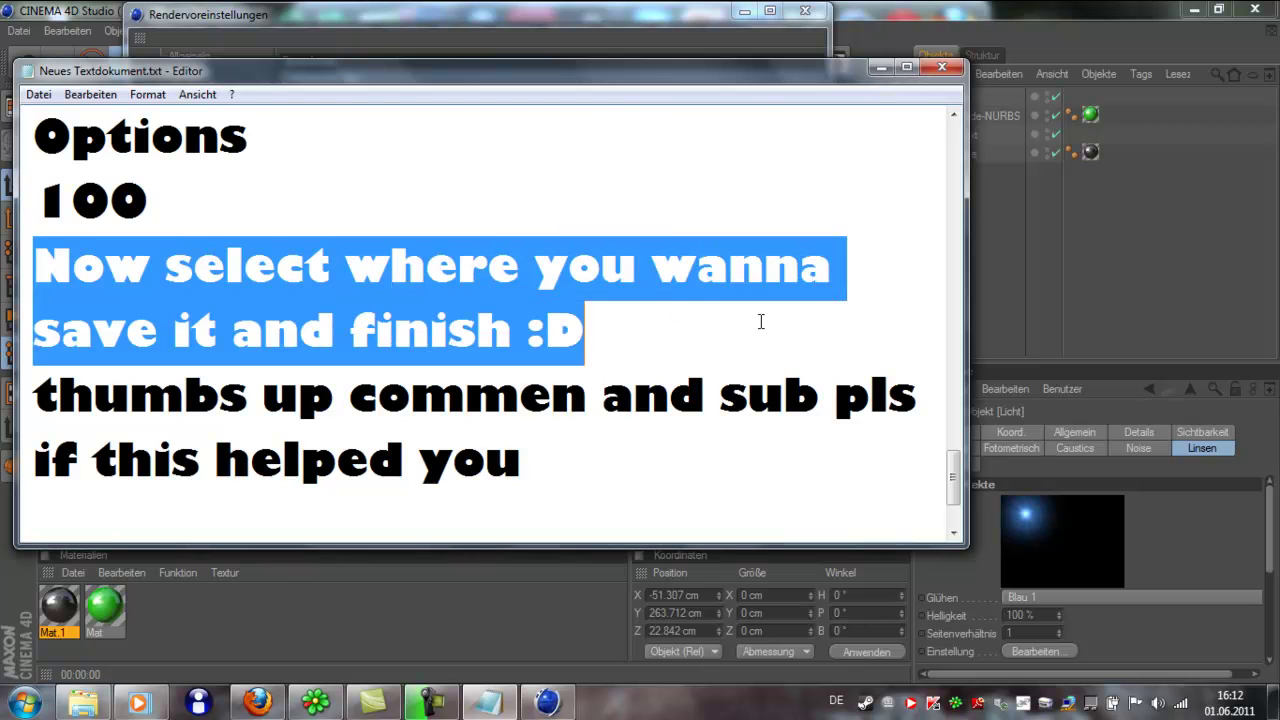
left_click(757, 178)
left_click(878, 67)
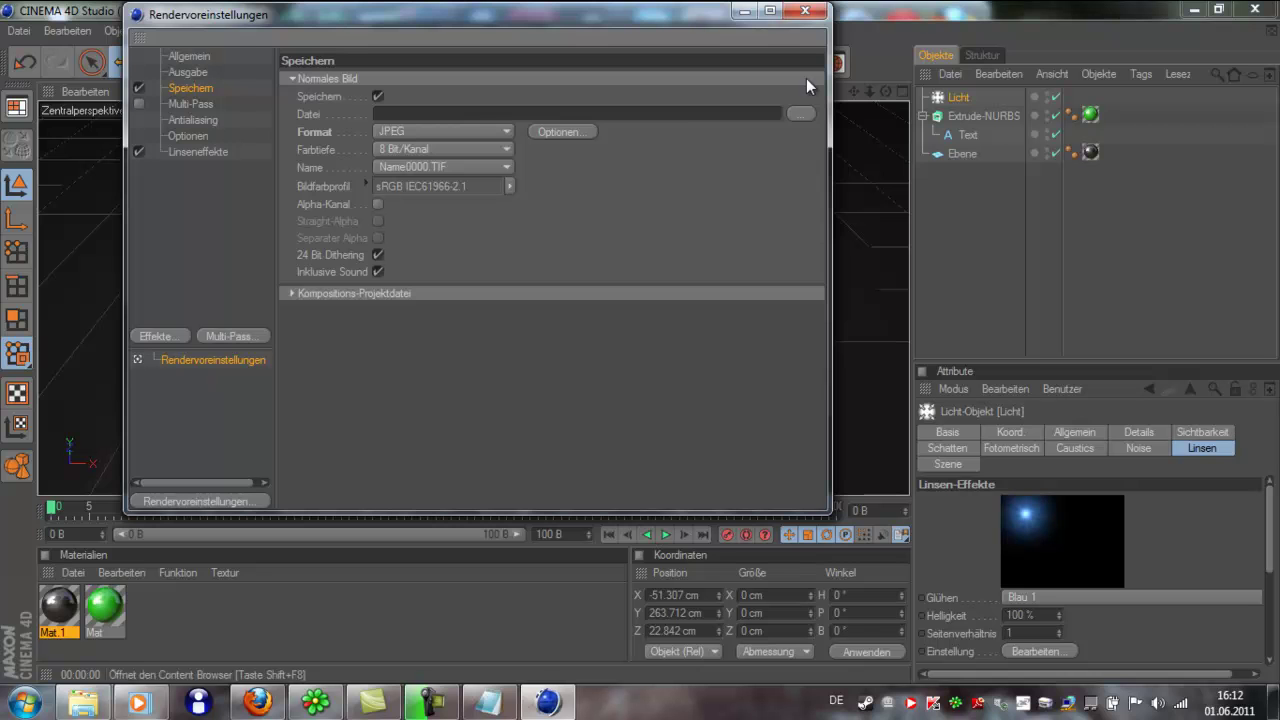
Save the render output as graffiti1.jpg in the Desktop folder and close Rendervoreinstellungen
left_click(810, 114)
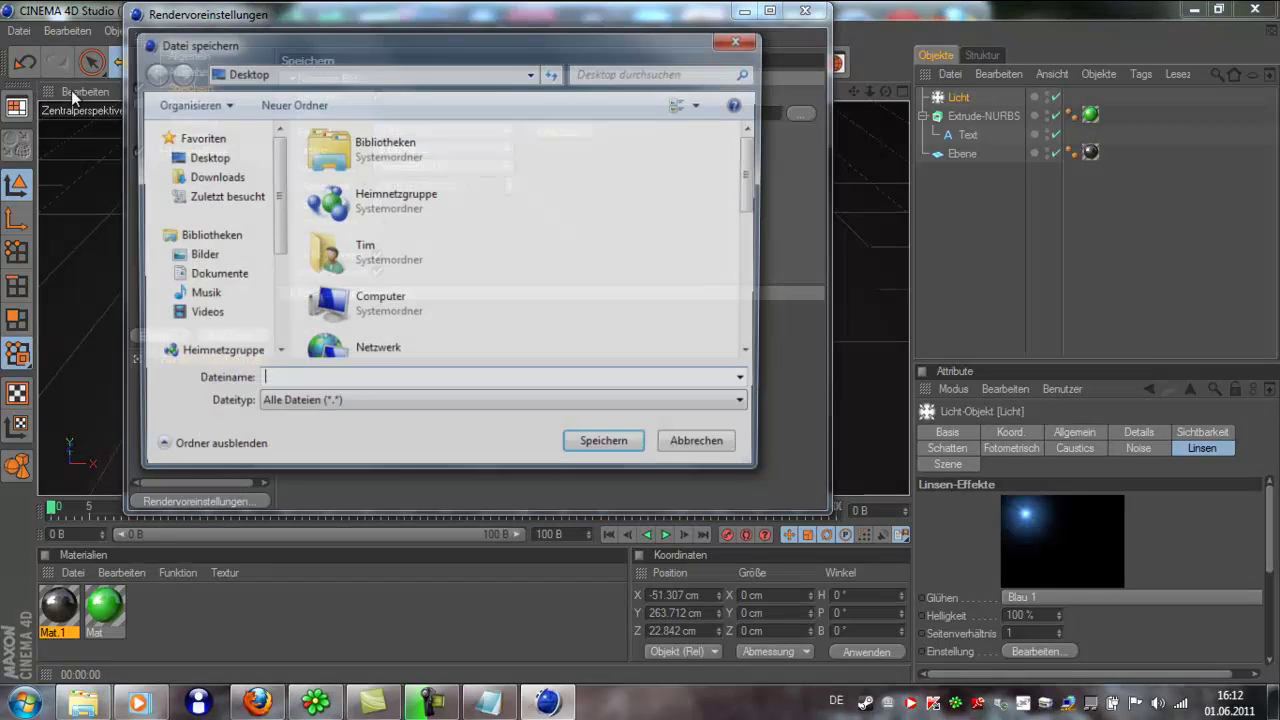
left_click(205, 162)
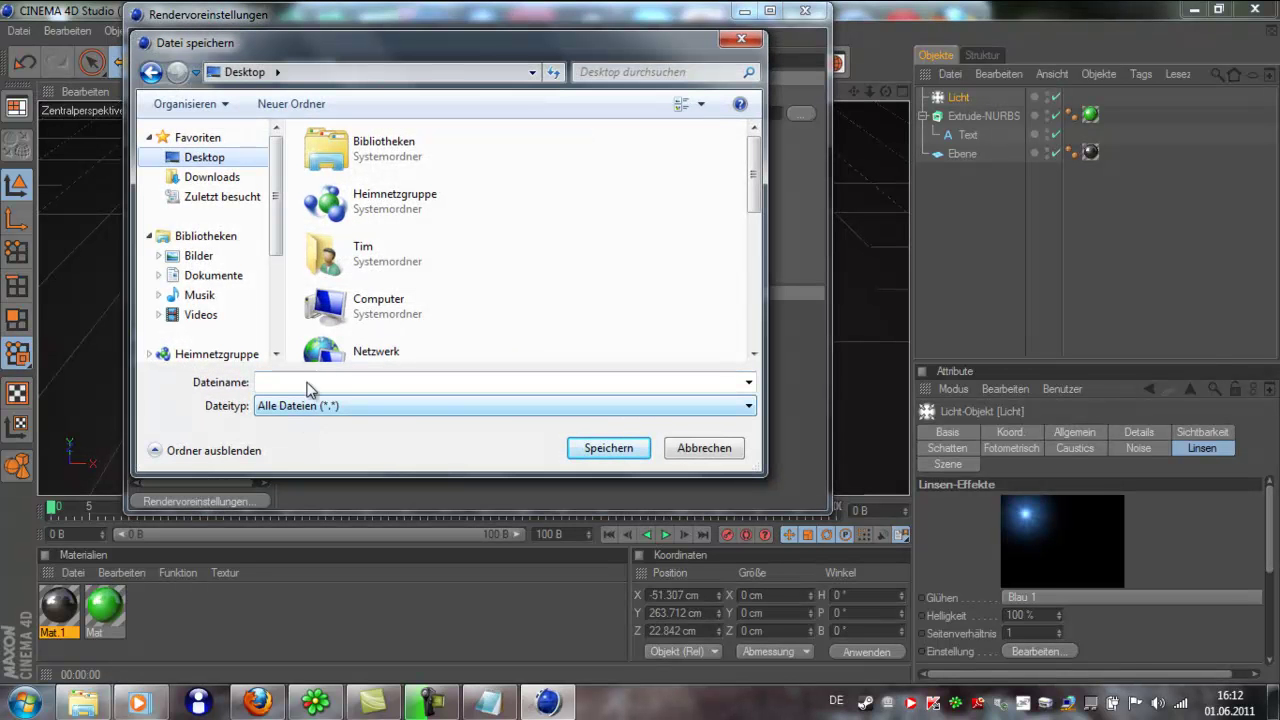
left_click(311, 381)
type("graffiti1")
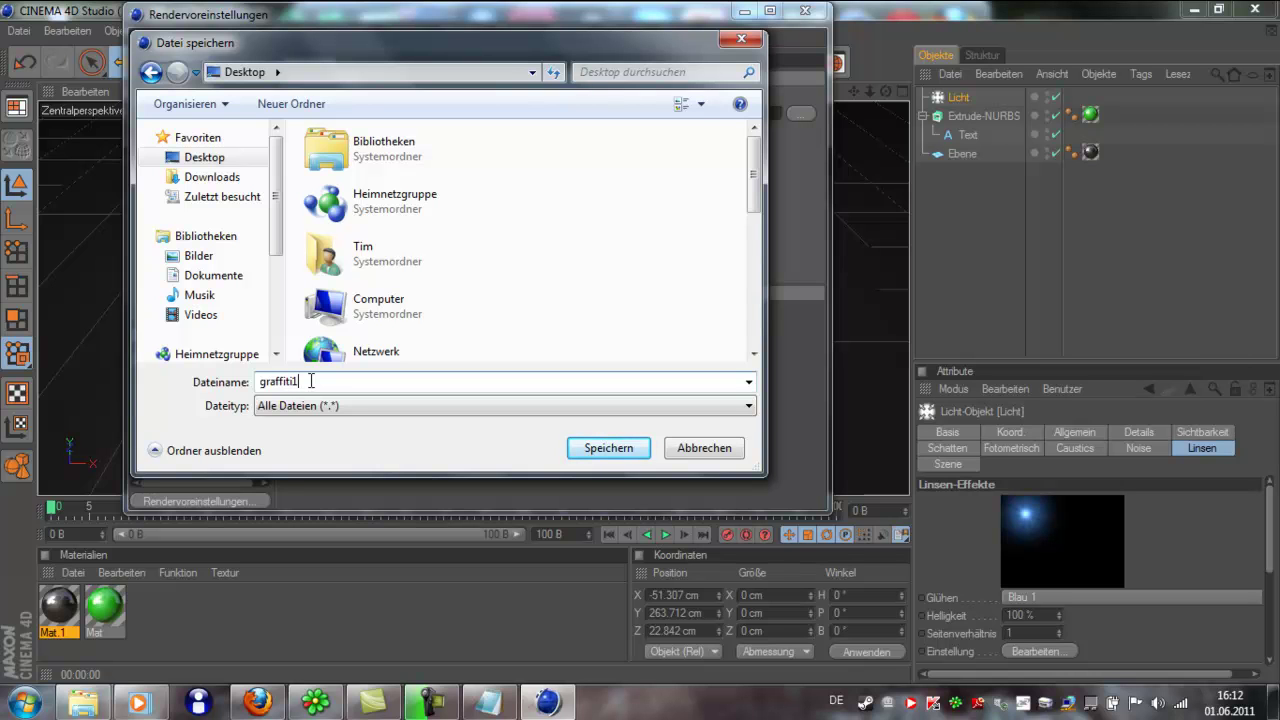
type(".jpg")
left_click(587, 453)
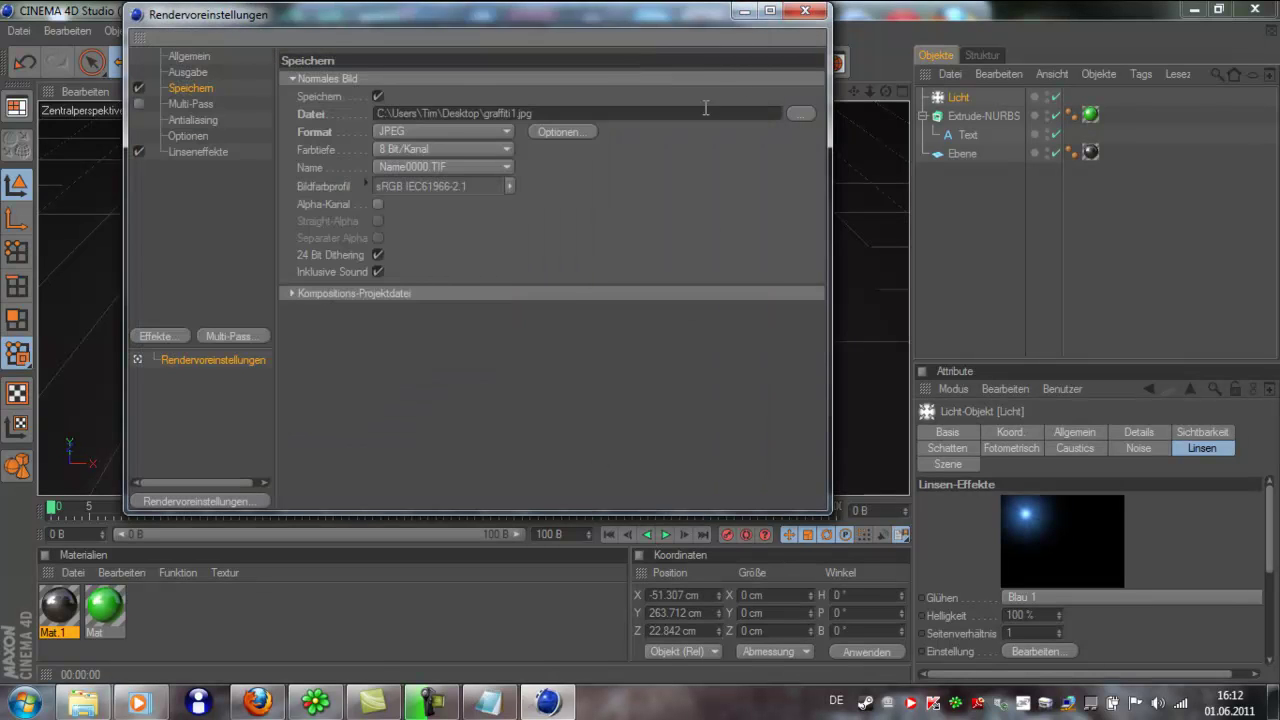
left_click(805, 10)
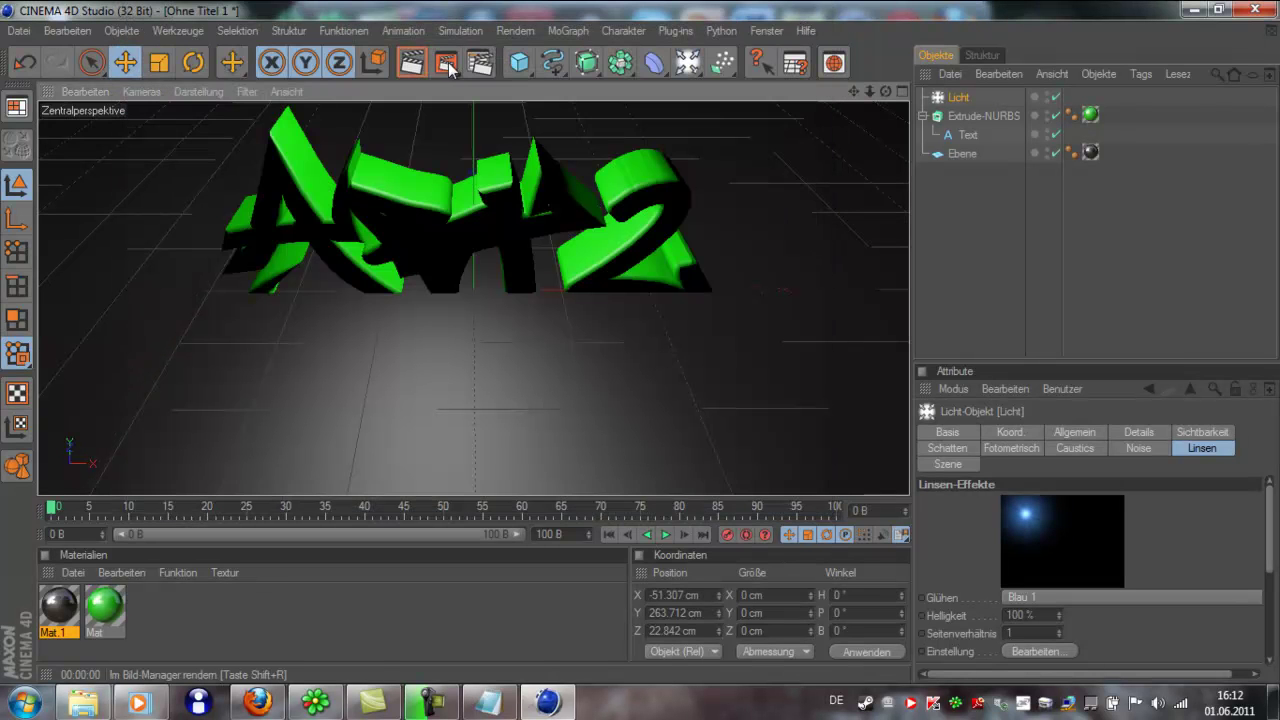
Render the Art2 scene to the 1280x720 graffiti1.jpg and start a viewport preview render
left_click(447, 62)
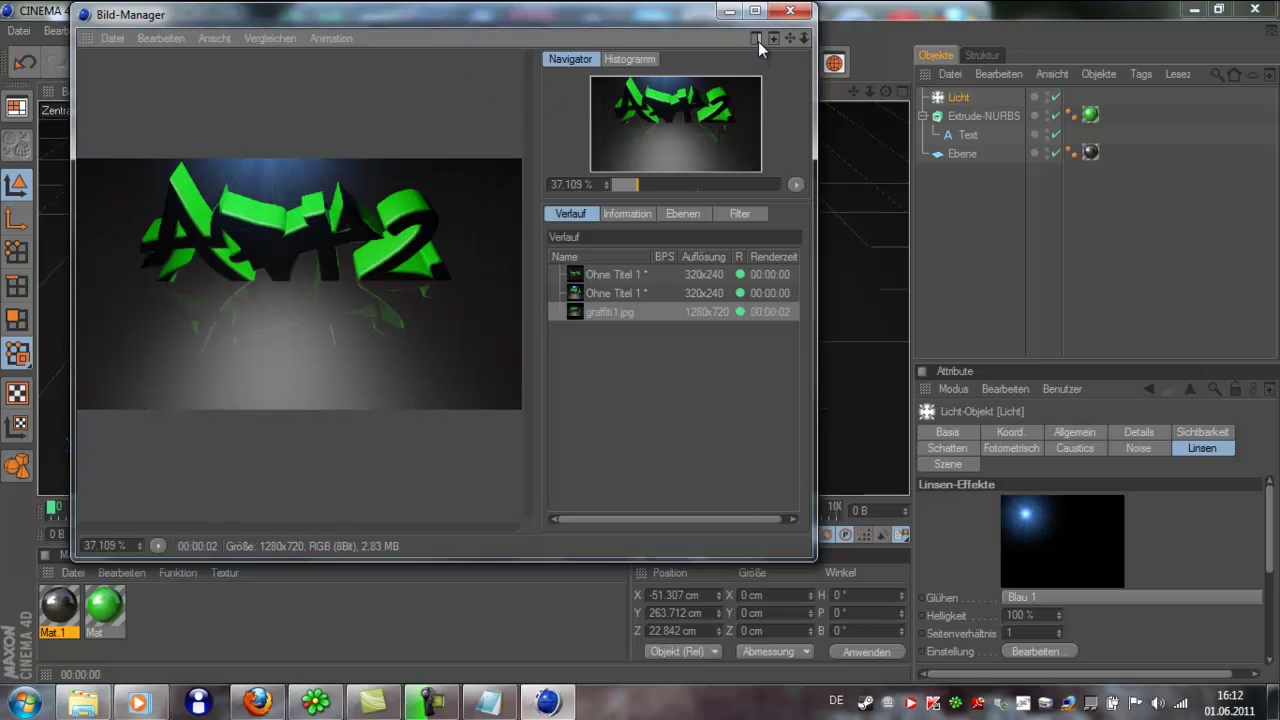
left_click(788, 12)
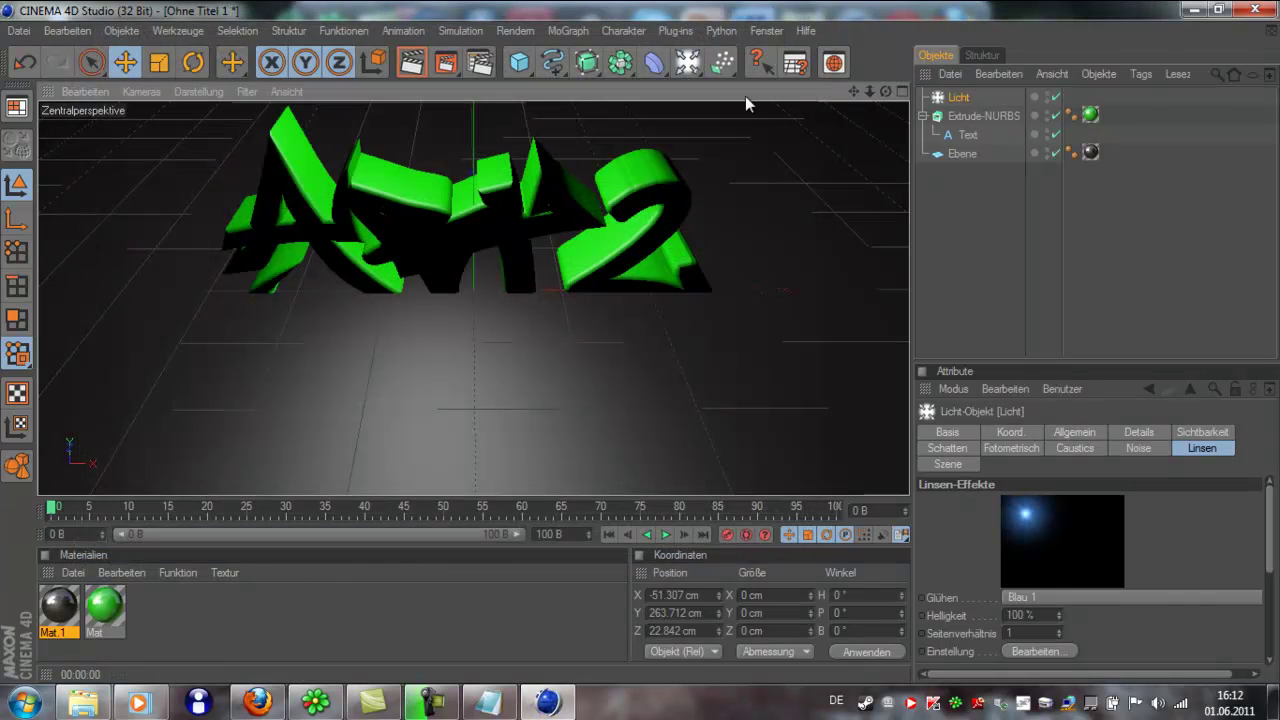
left_click(413, 62)
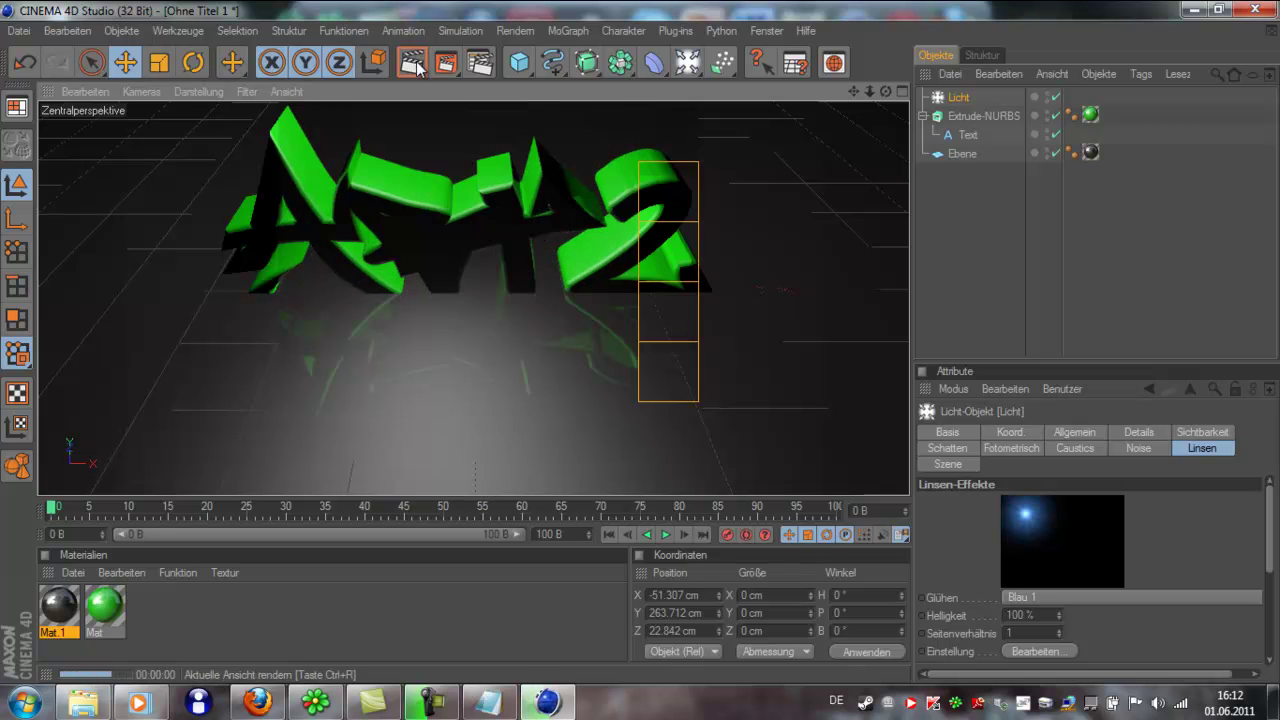
Orbit the Art2 text, re-render the viewport, then bring the Notepad notes back to the front
left_click_drag(532, 237, 566, 263, "alt")
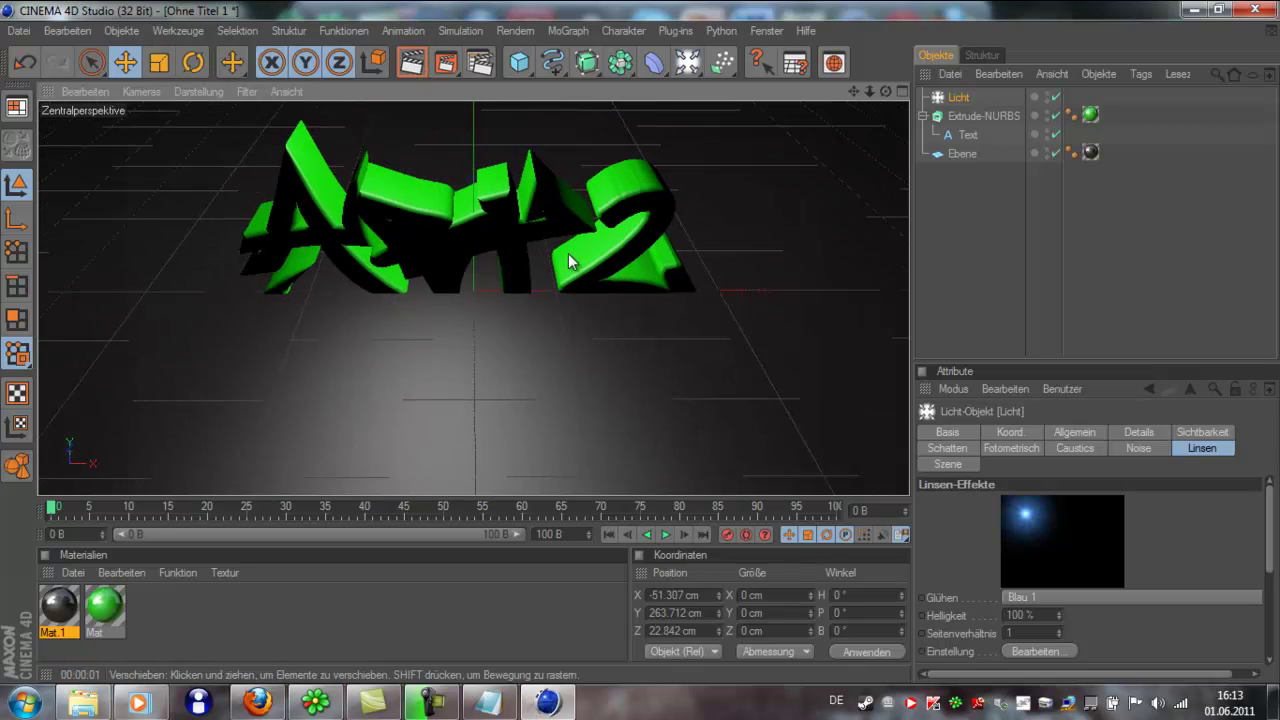
left_click(408, 66)
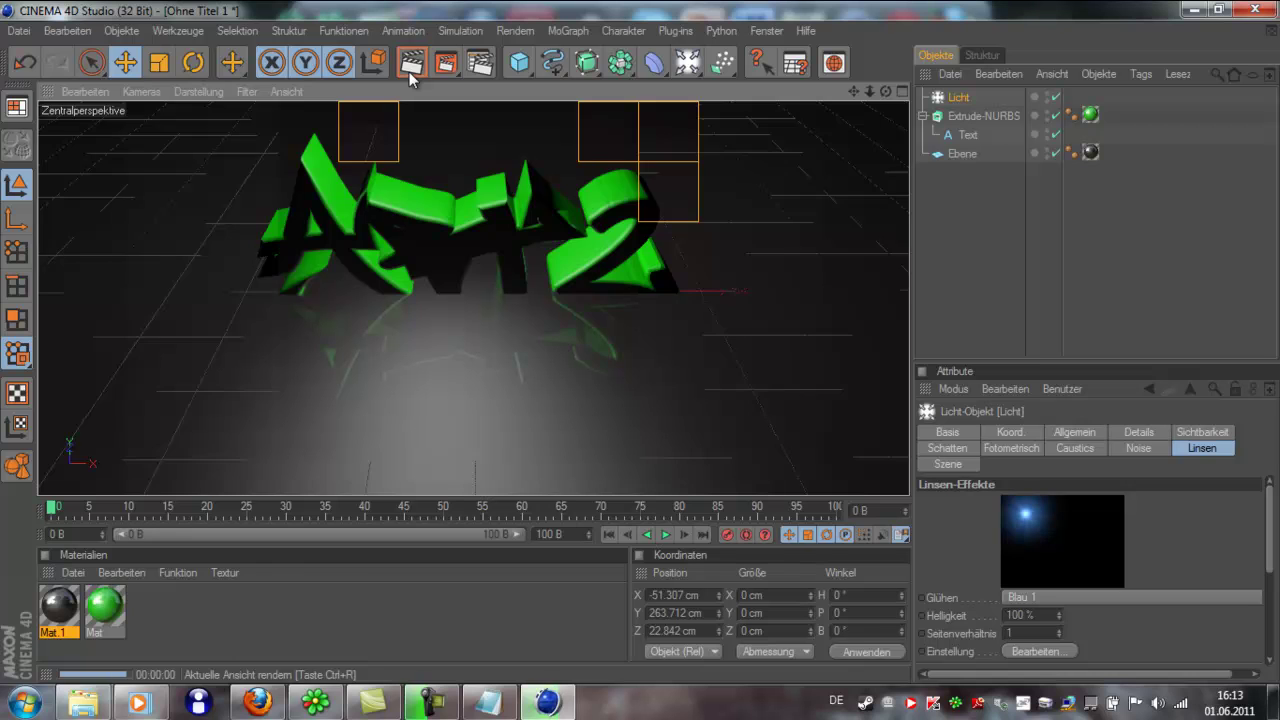
left_click(488, 703)
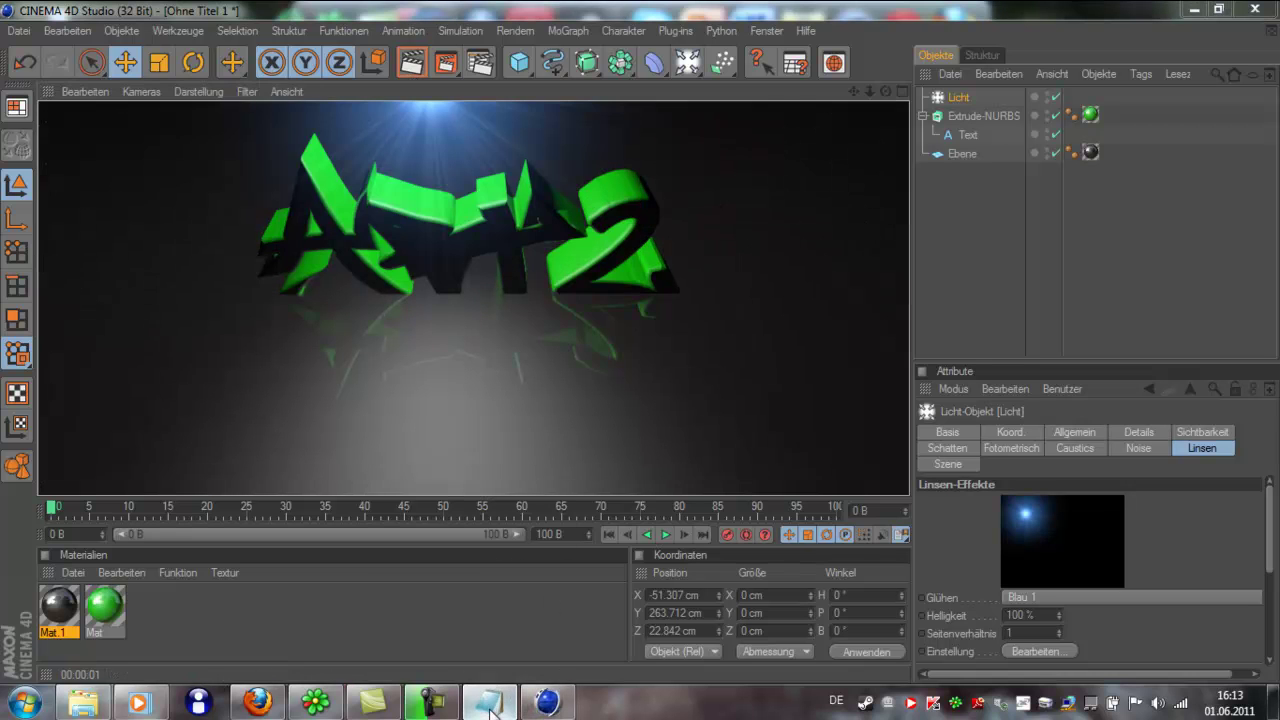
left_click_drag(58, 395, 124, 395)
Select the thumbs-up lines, scroll down to the closing 'bye' line, then minimize Notepad
left_click(66, 393)
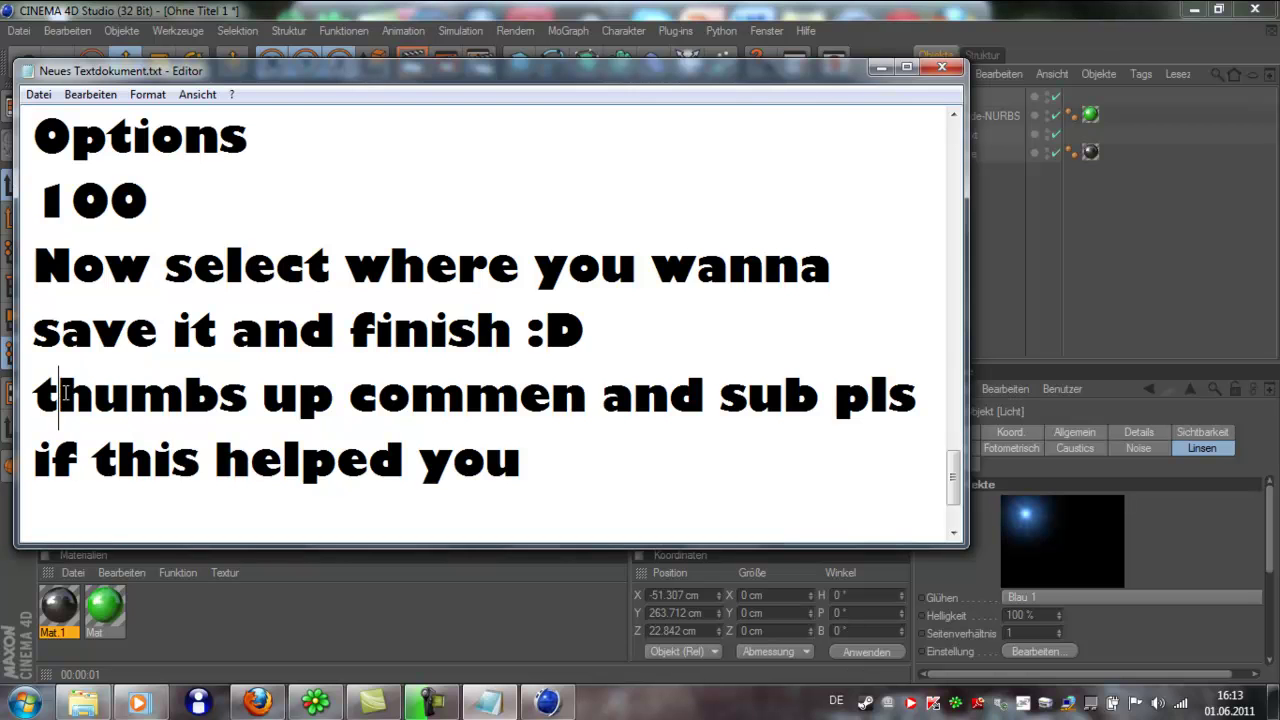
left_click_drag(33, 395, 600, 434)
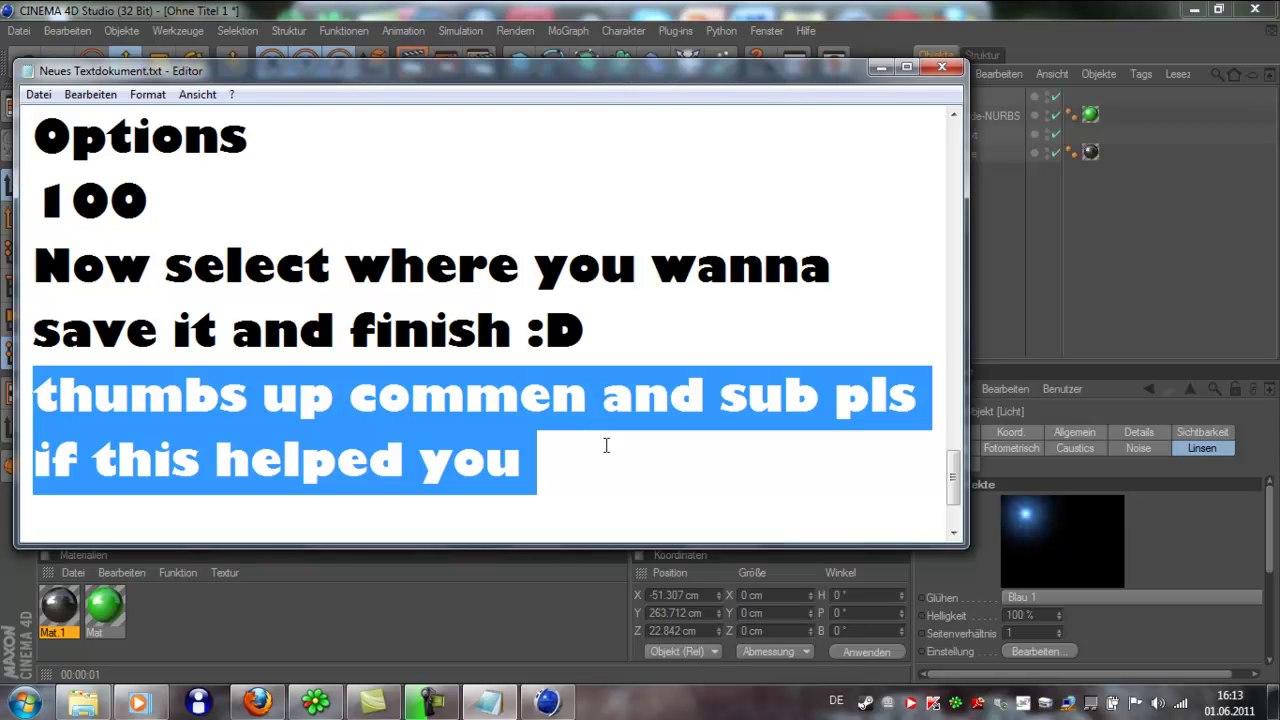
left_click(840, 447)
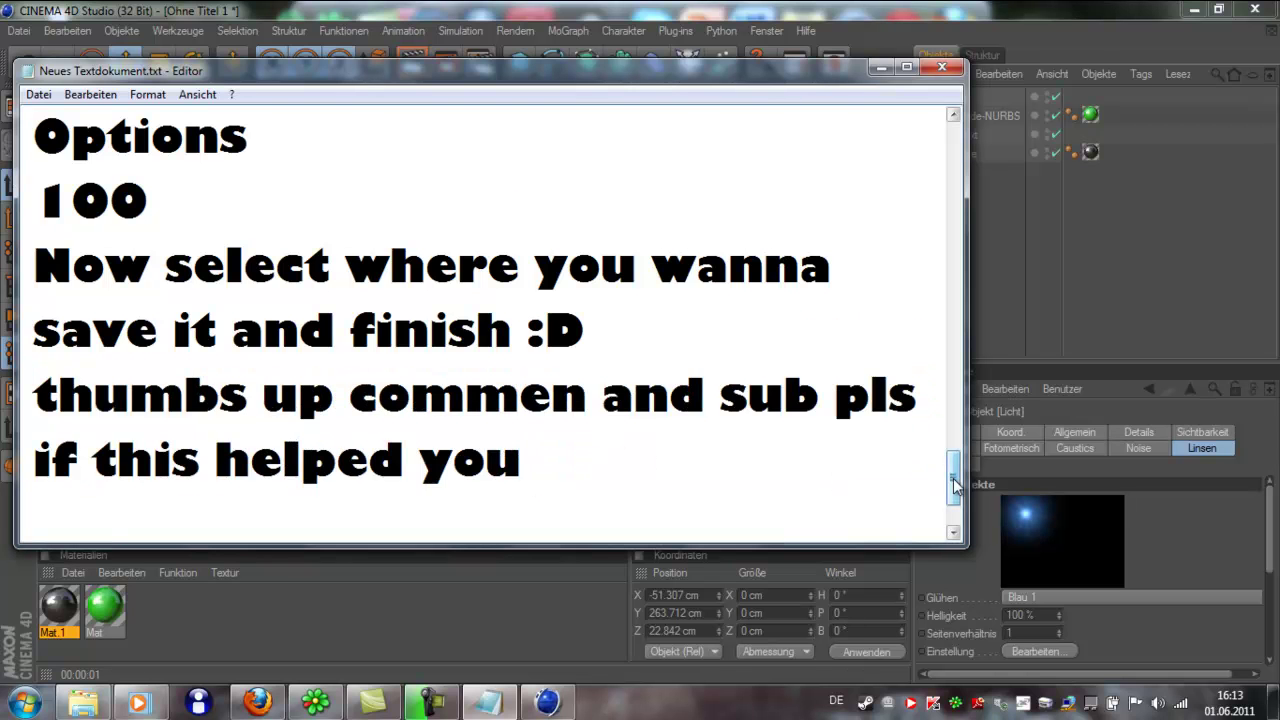
left_click_drag(951, 477, 952, 508)
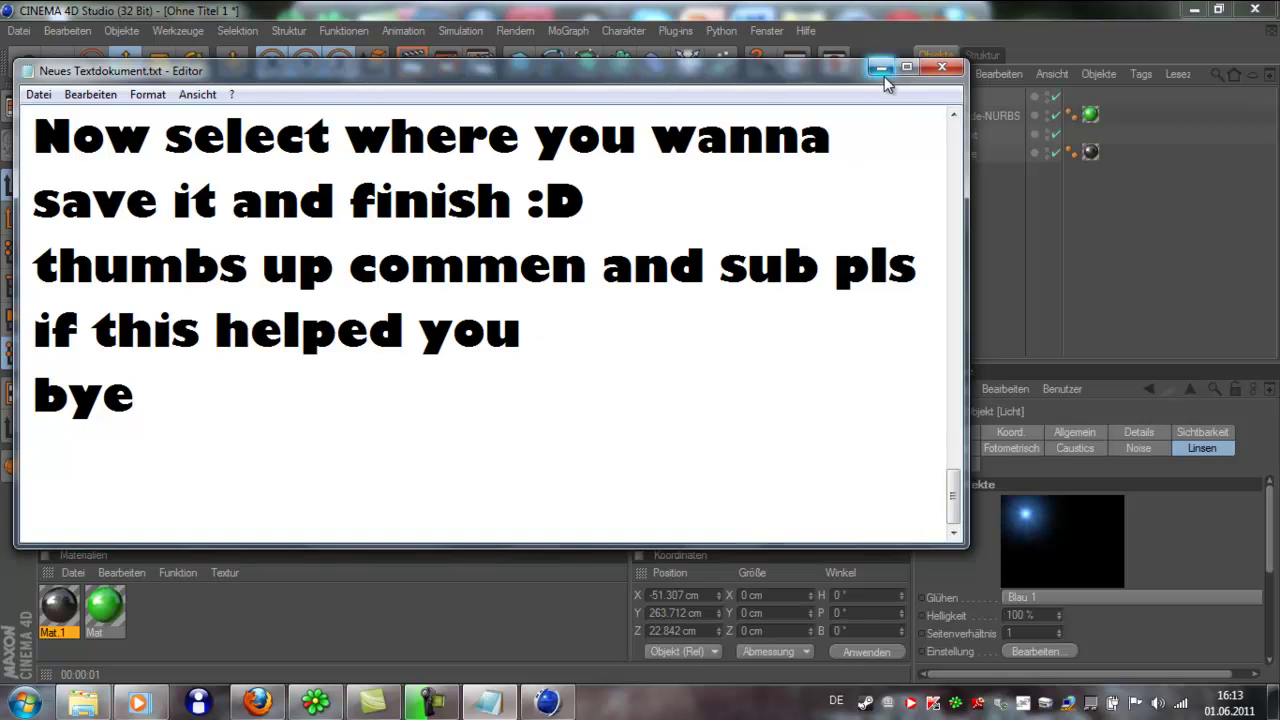
left_click(880, 70)
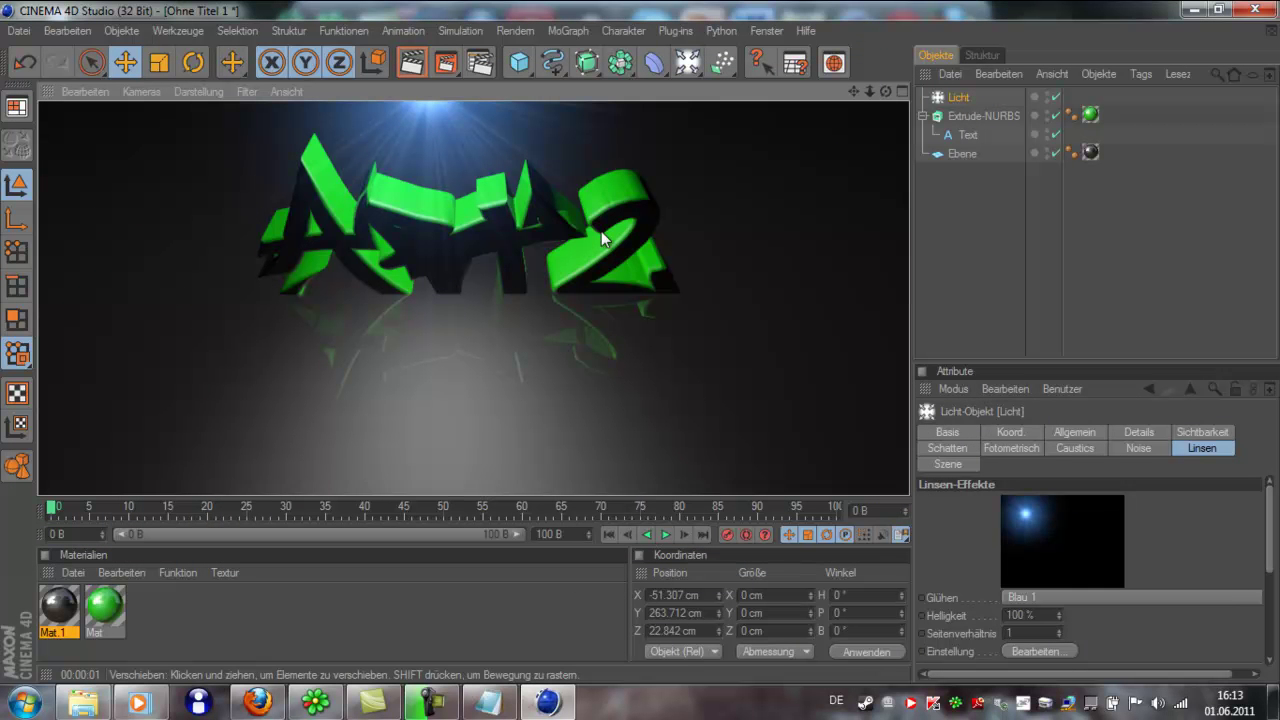